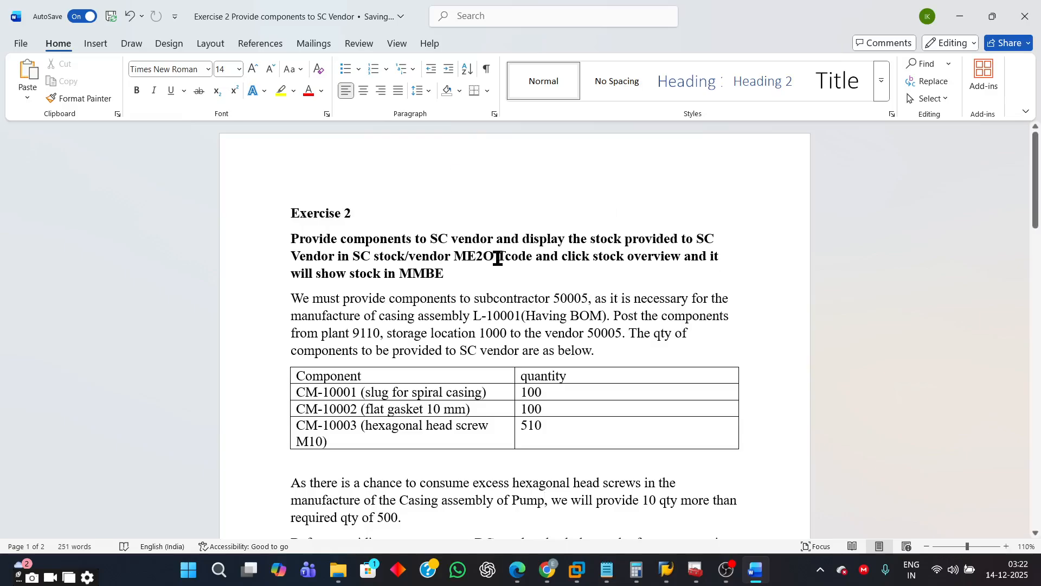
- Read the exercise heading, the task paragraph and the component quantity table in the document
left_click_drag(498, 258, 454, 255)
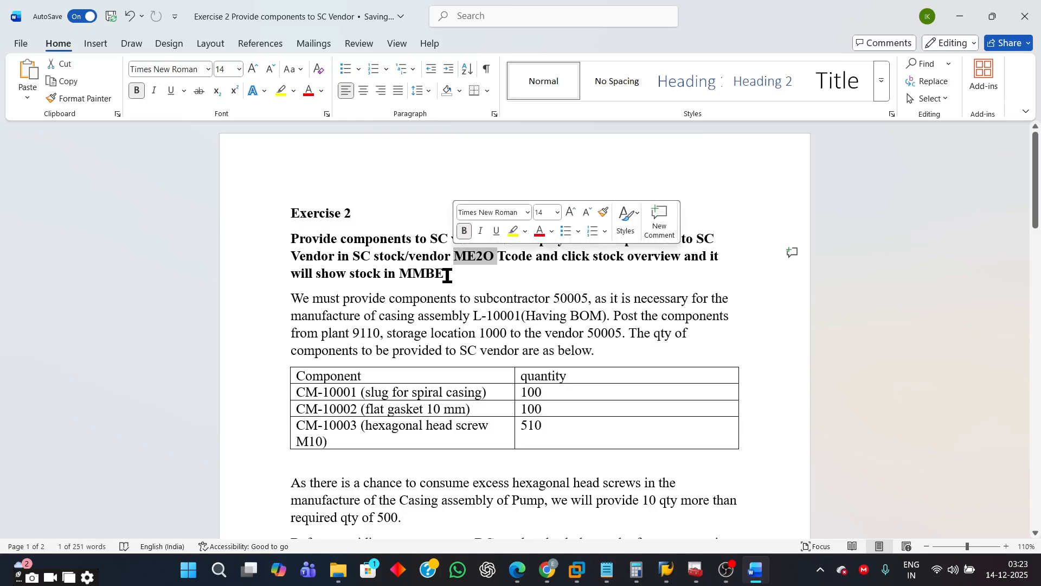
left_click(439, 319)
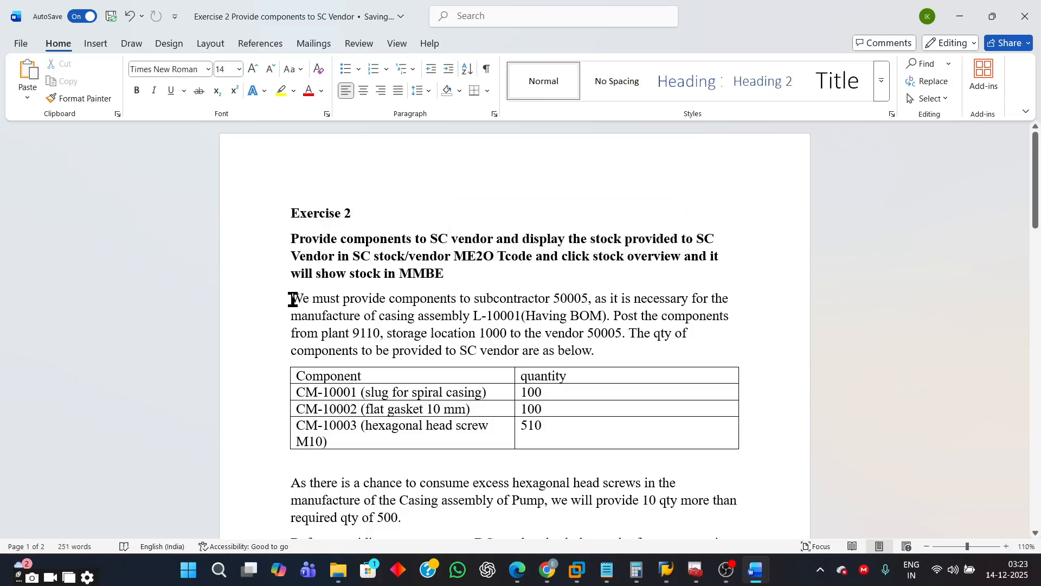
left_click_drag(293, 299, 593, 302)
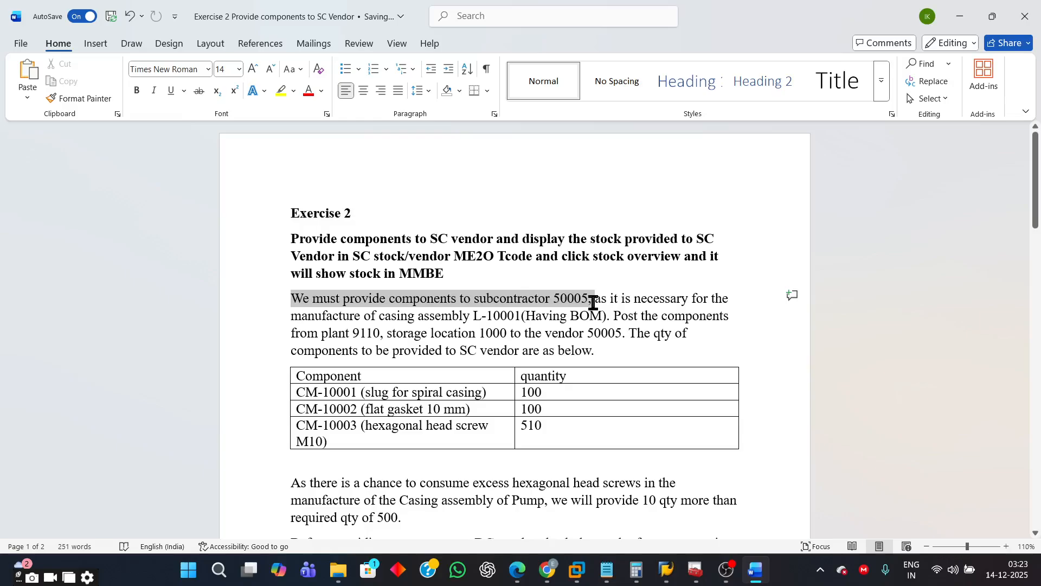
left_click_drag(594, 302, 594, 319)
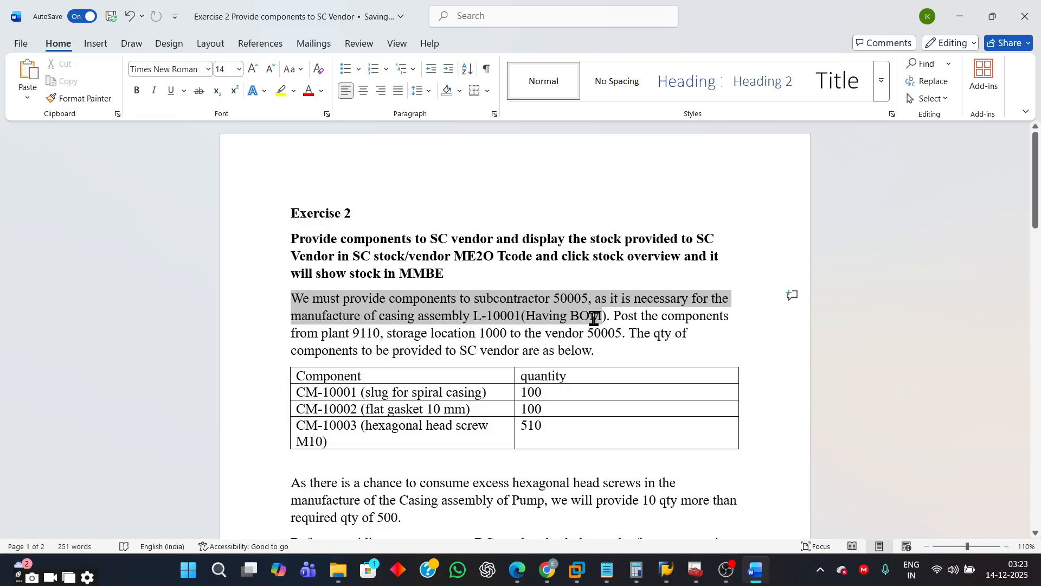
left_click_drag(594, 319, 635, 334)
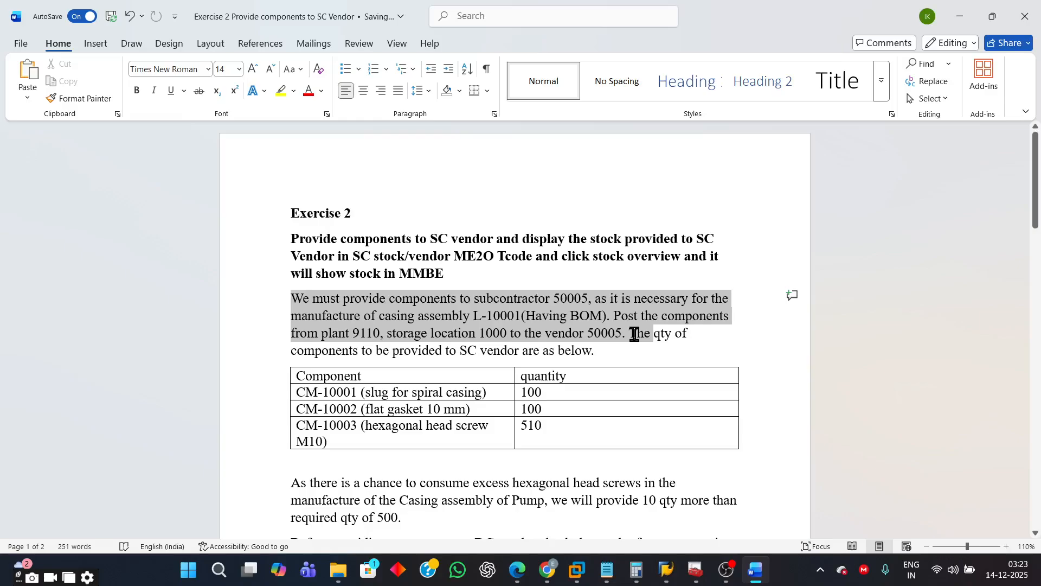
left_click_drag(635, 334, 693, 349)
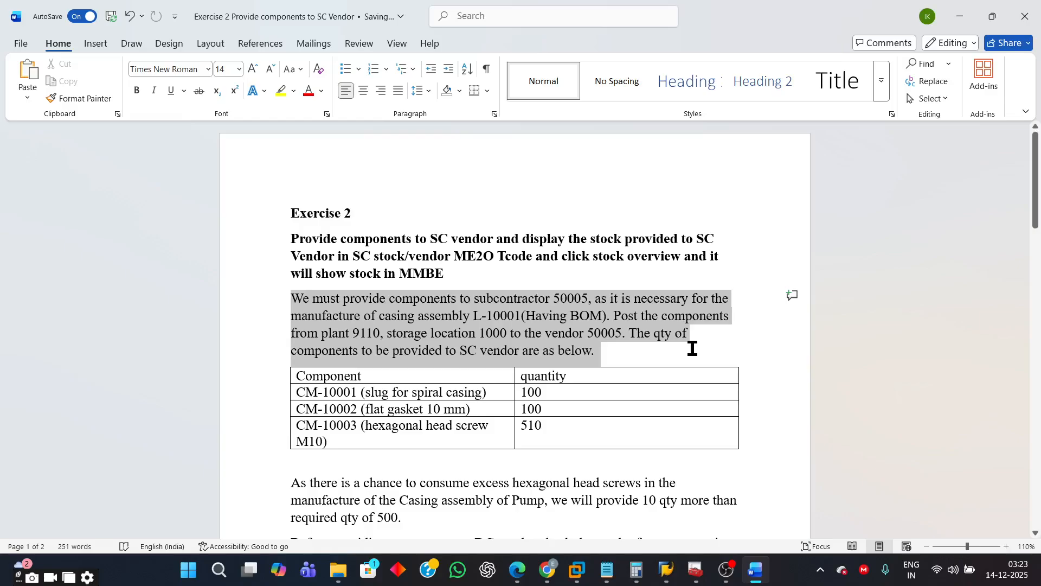
left_click_drag(692, 348, 692, 349)
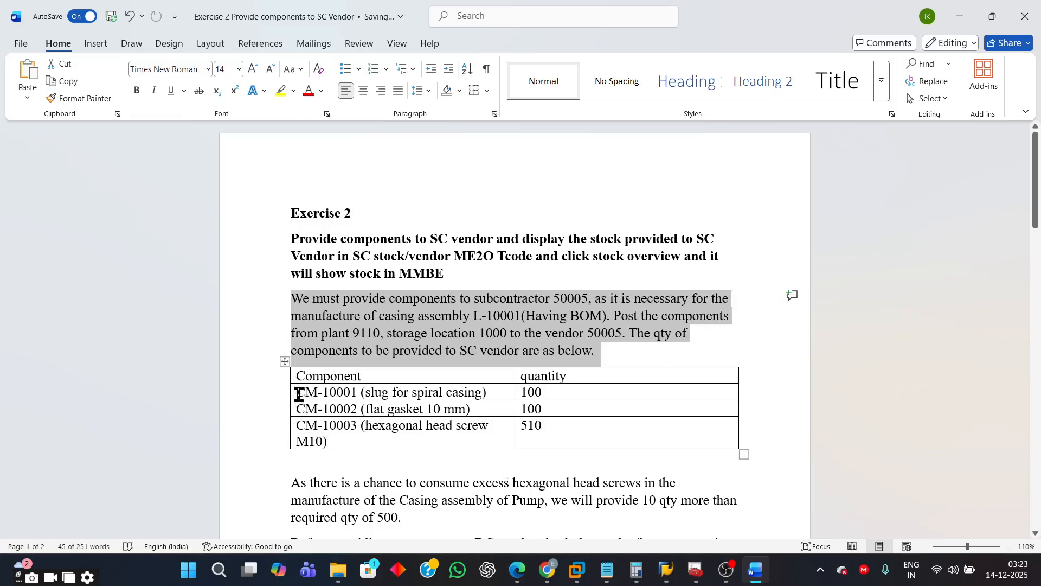
left_click_drag(298, 393, 582, 429)
scroll(938, 418, "down", 2)
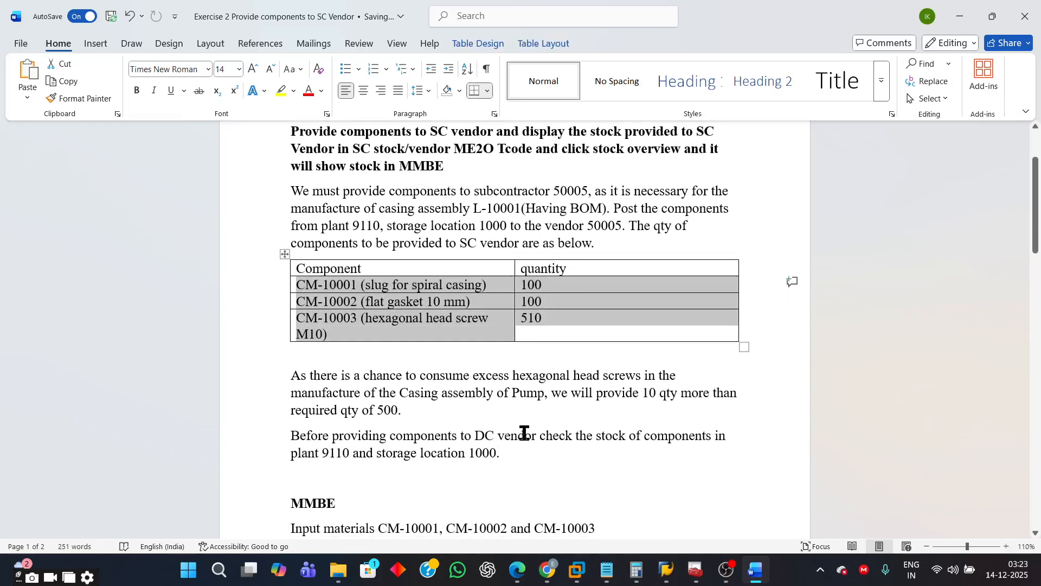
- Read the paragraphs about the extra hexagonal head screws and the stock check before providing components
left_click(468, 415)
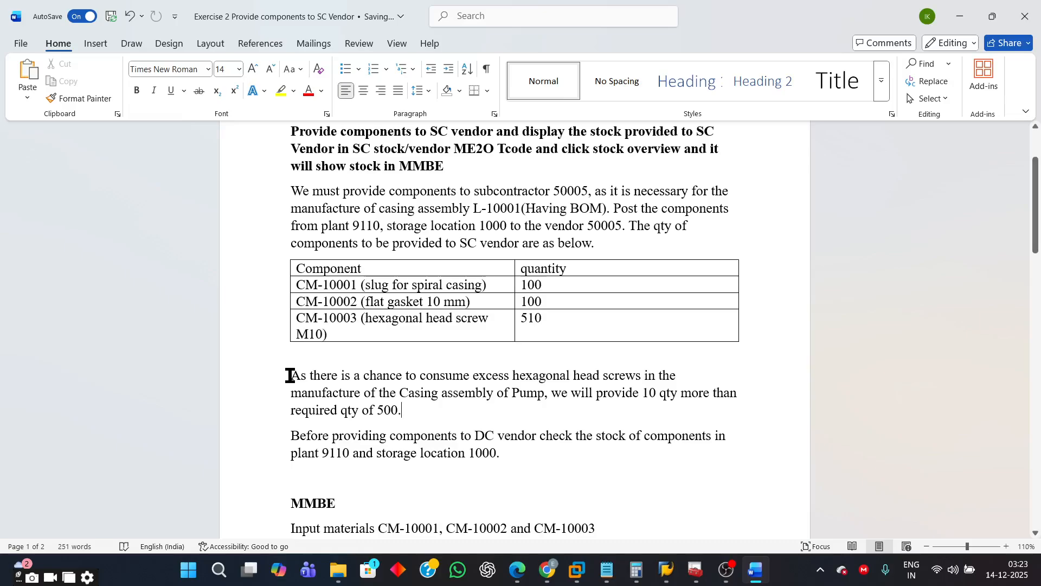
left_click_drag(290, 375, 506, 380)
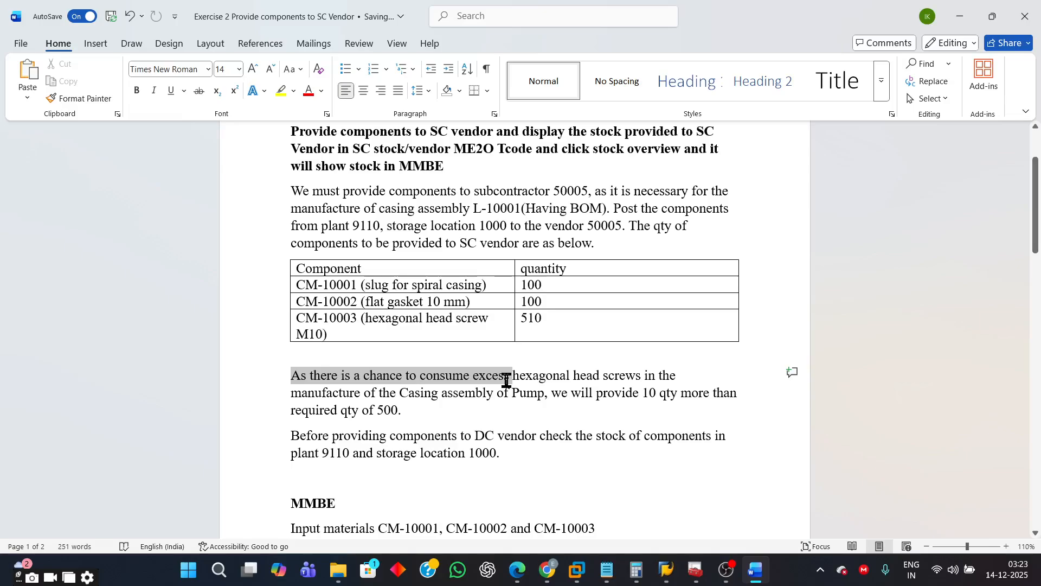
left_click_drag(506, 379, 599, 402)
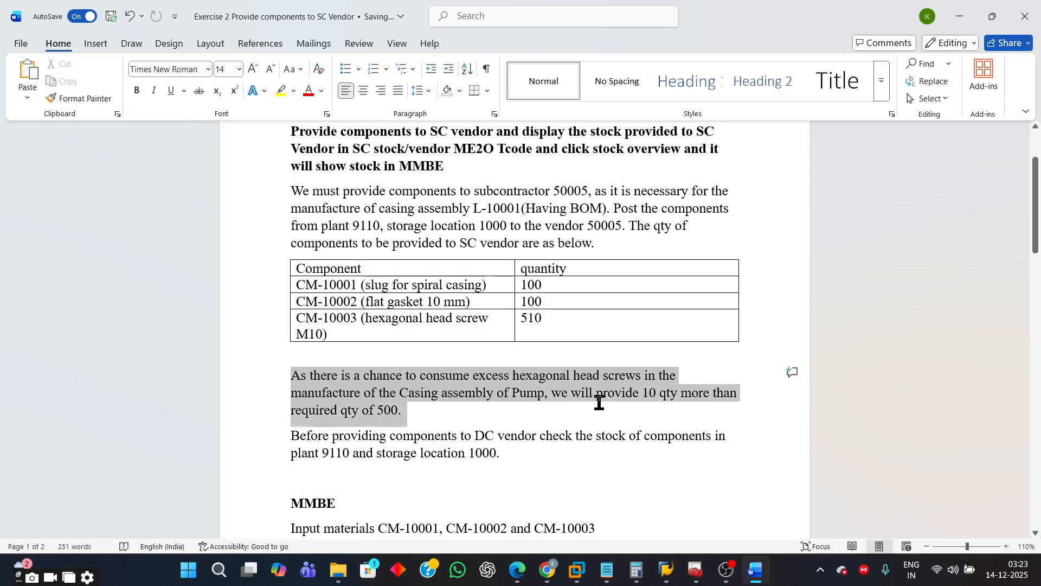
left_click(446, 408)
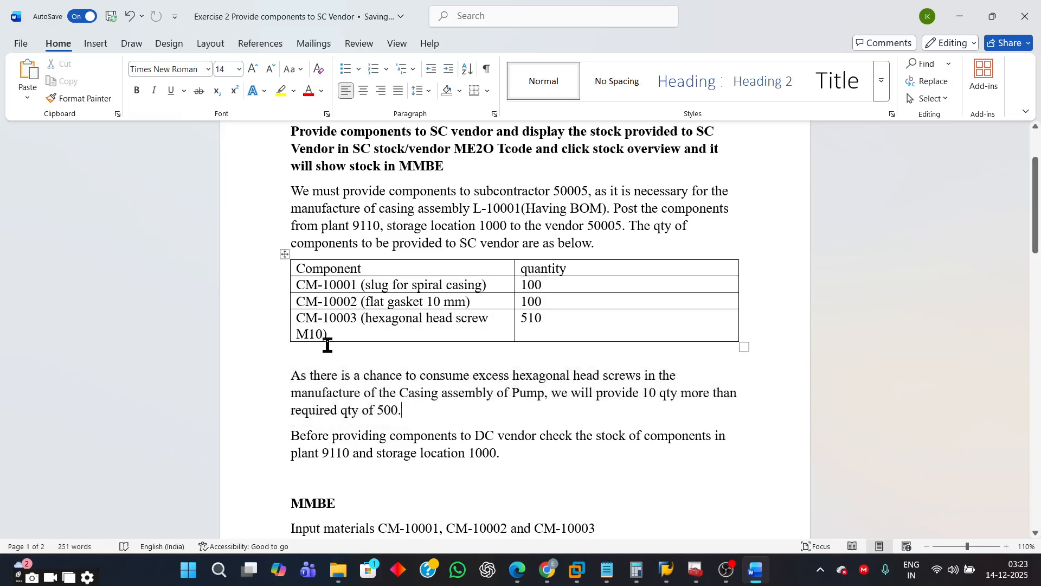
left_click_drag(298, 316, 547, 332)
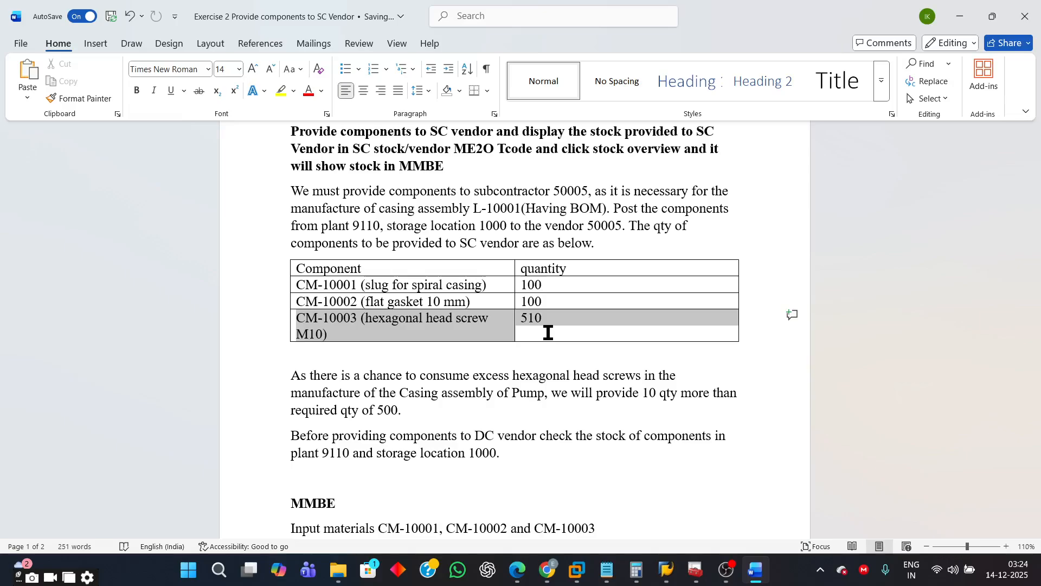
left_click(547, 332)
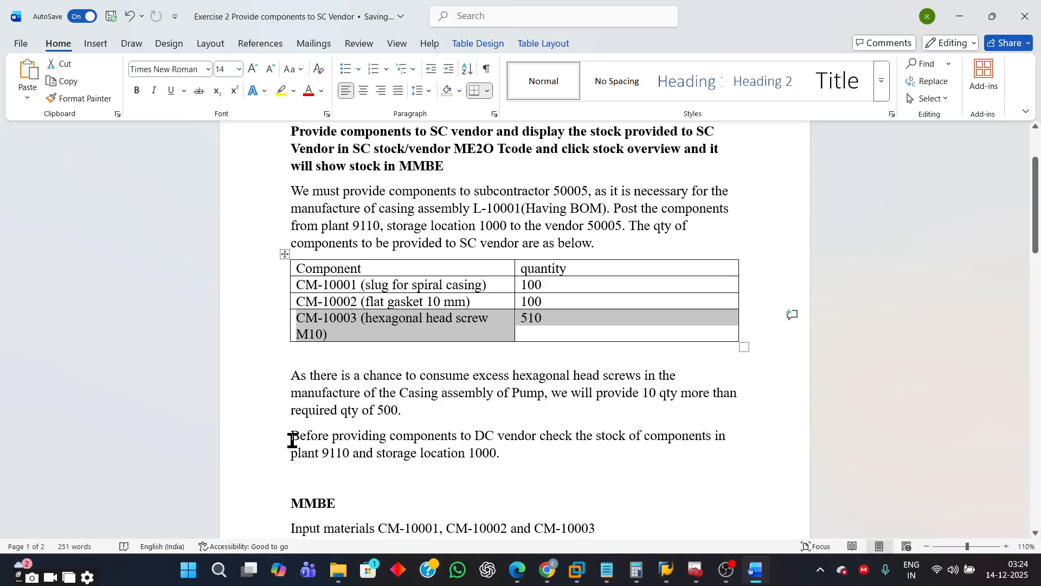
left_click_drag(291, 437, 560, 451)
- Correct "DC vendor" to "SC vendor" in the stock-check sentence
left_click(484, 435)
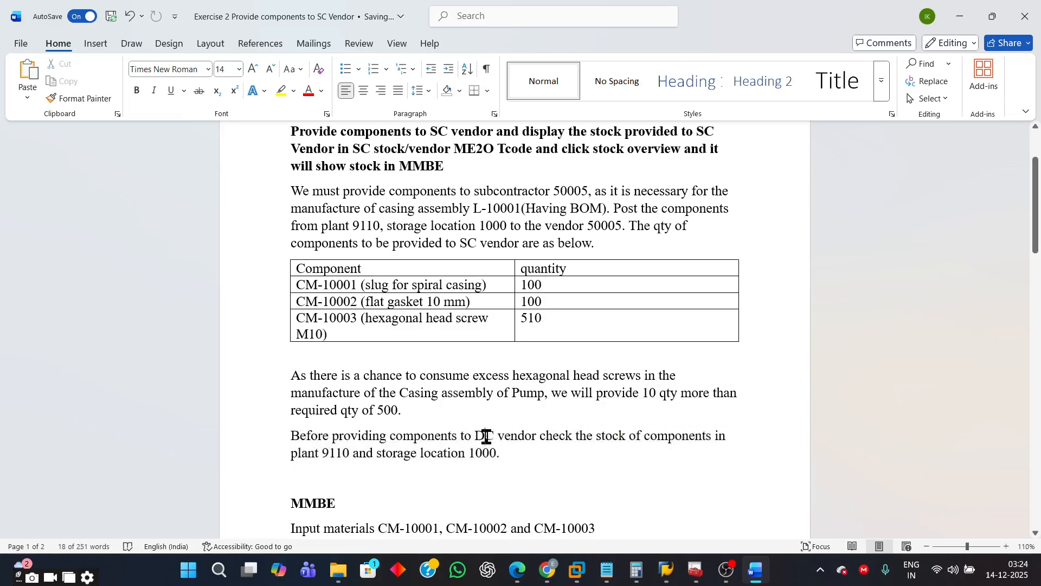
key("BackSpace")
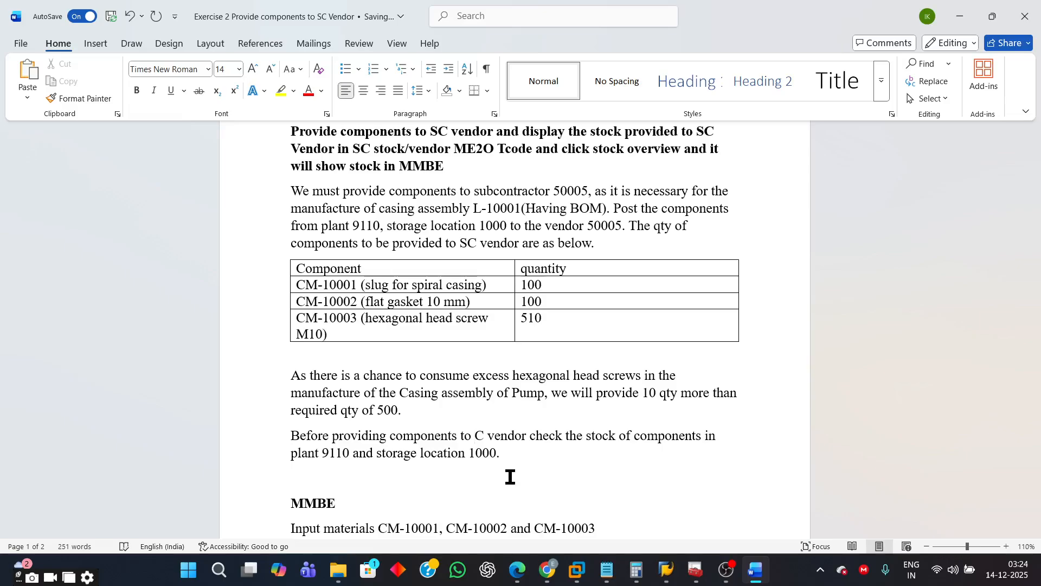
type("S")
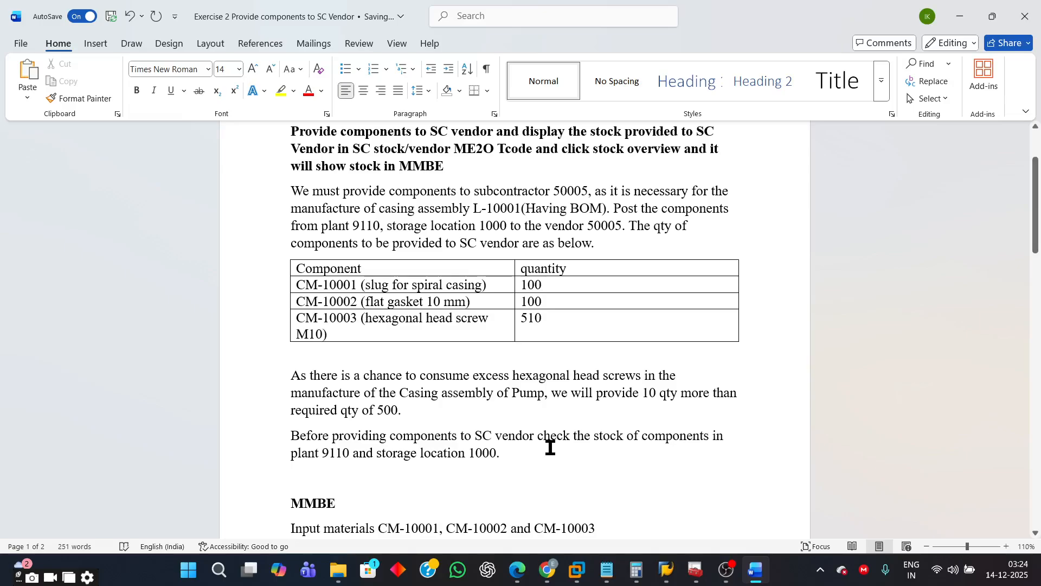
- Select the casing assembly number L-10001 in the document and switch to the SAP window
scroll(672, 388, "up", 1)
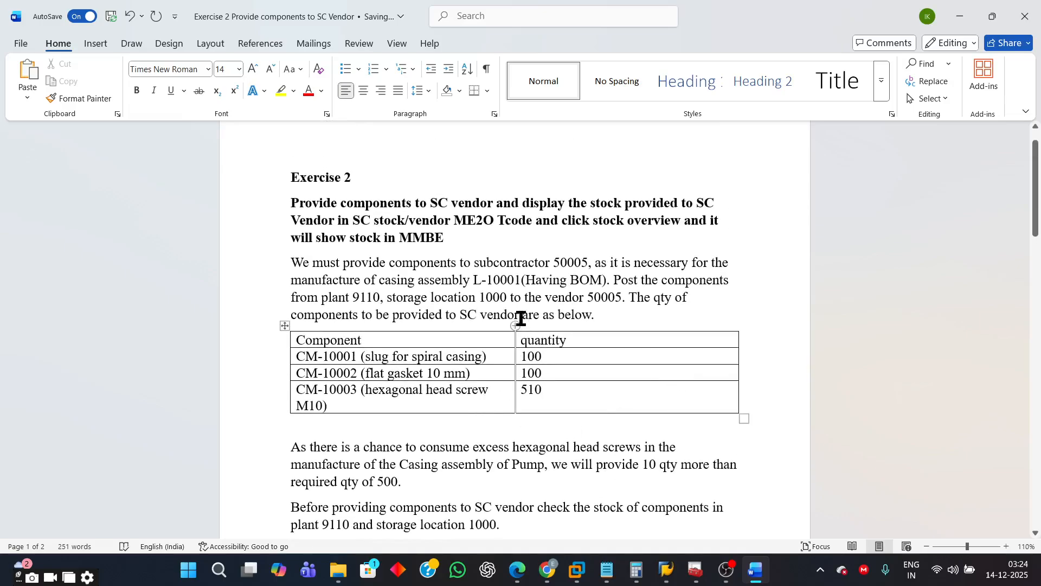
left_click_drag(474, 280, 519, 281)
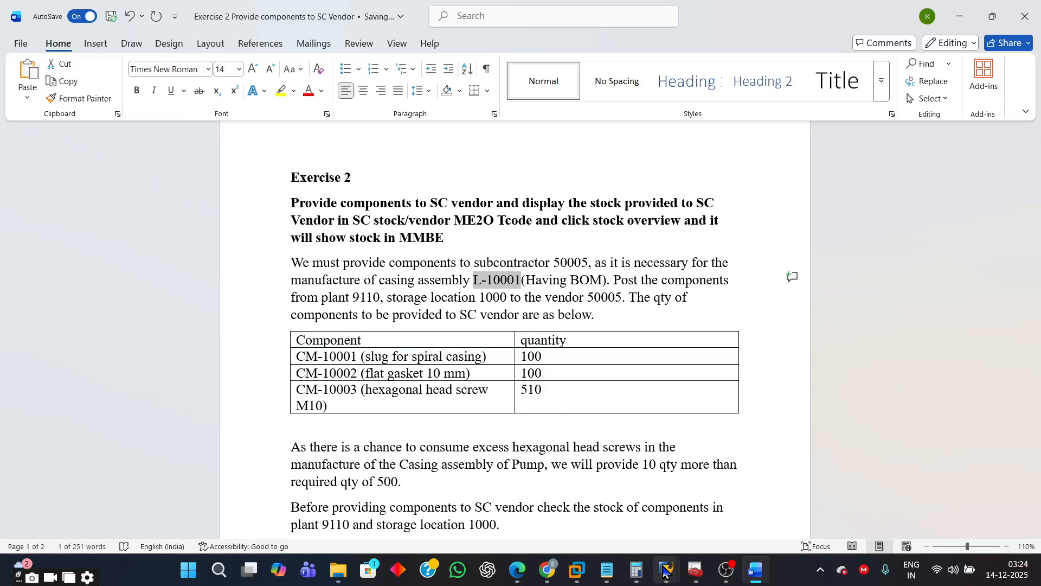
mouse_move(668, 570)
left_click(641, 534)
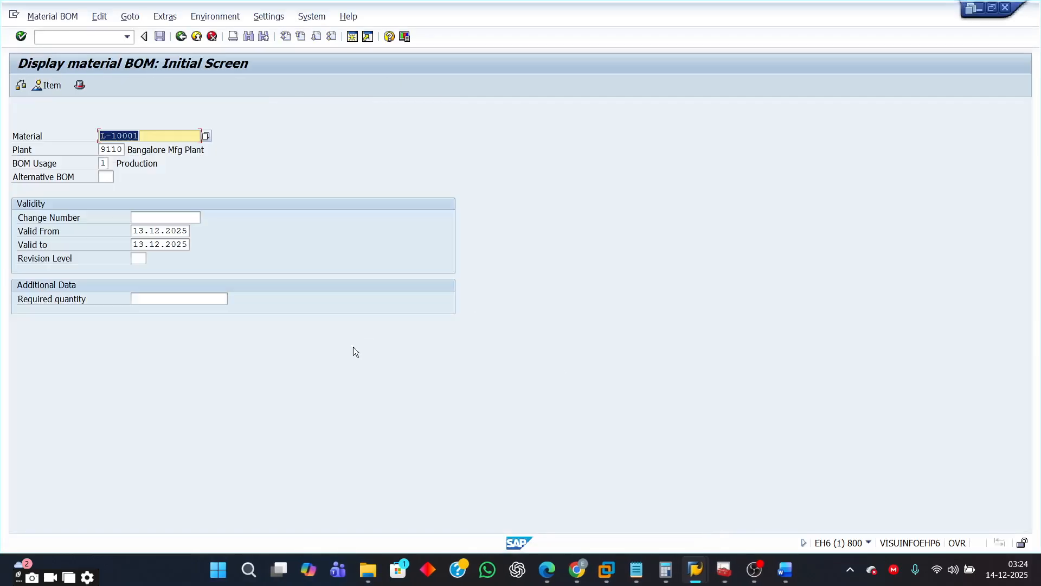
- Run transaction CS03 and display the material BOM for L-10001 in plant 9110 with BOM usage 1
left_click(129, 39)
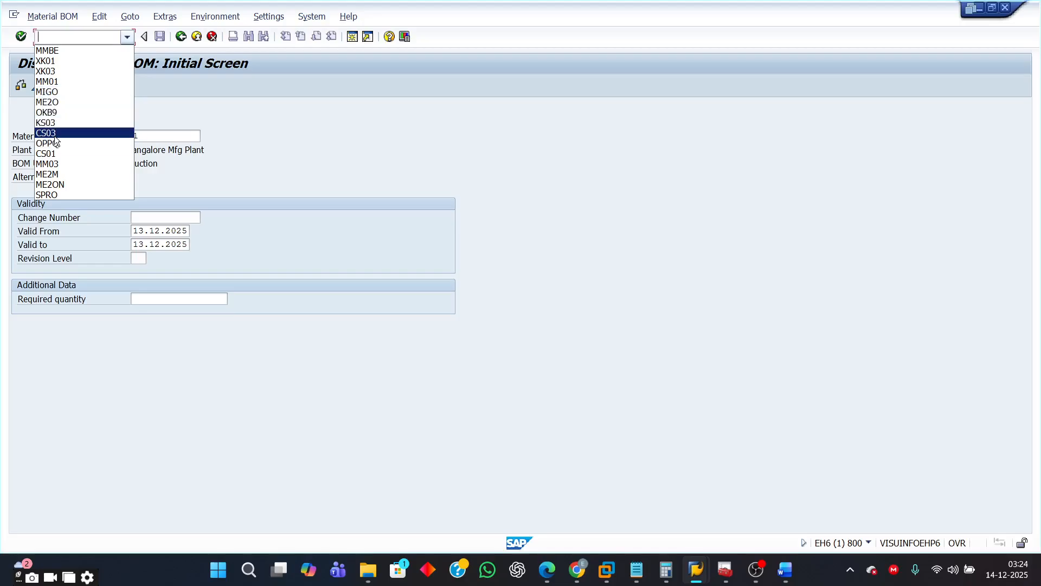
left_click(95, 133)
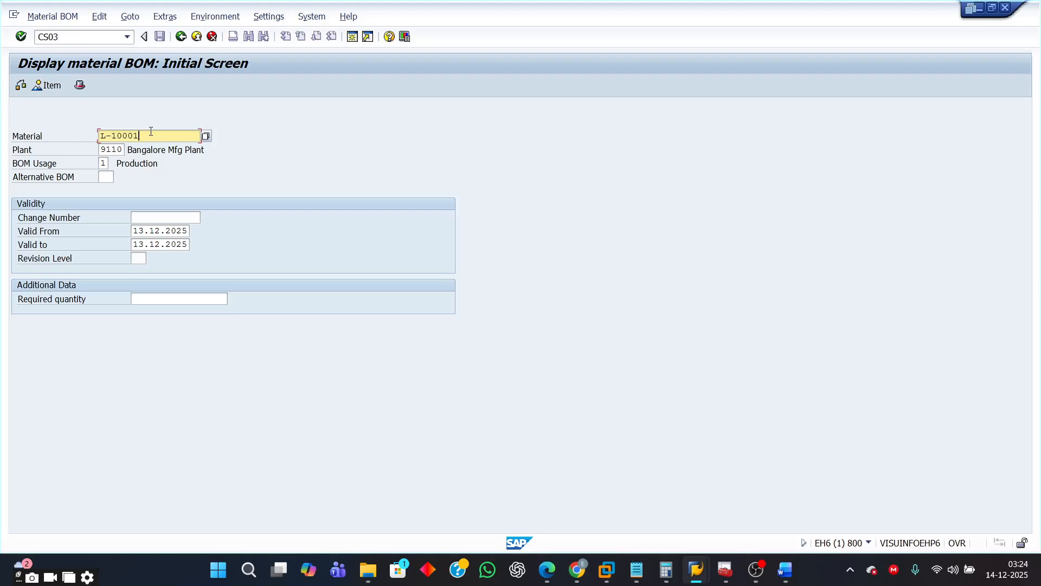
left_click(105, 162)
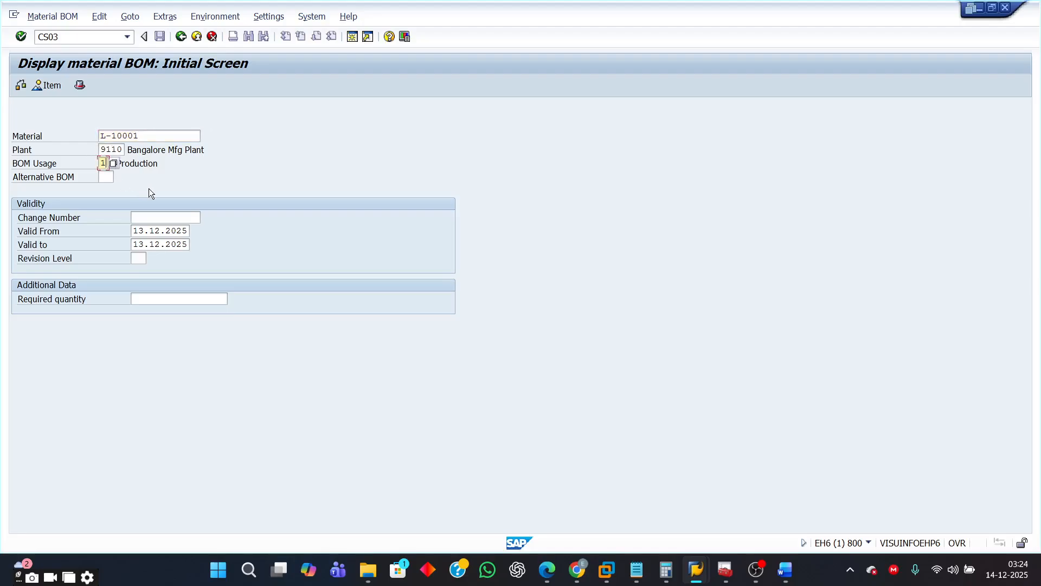
key("Return")
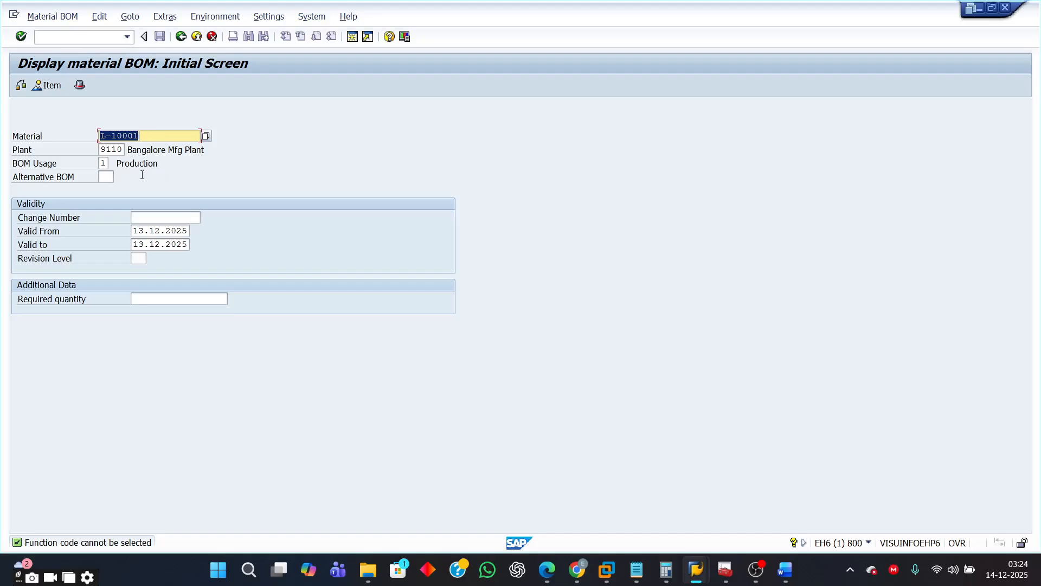
key("Return")
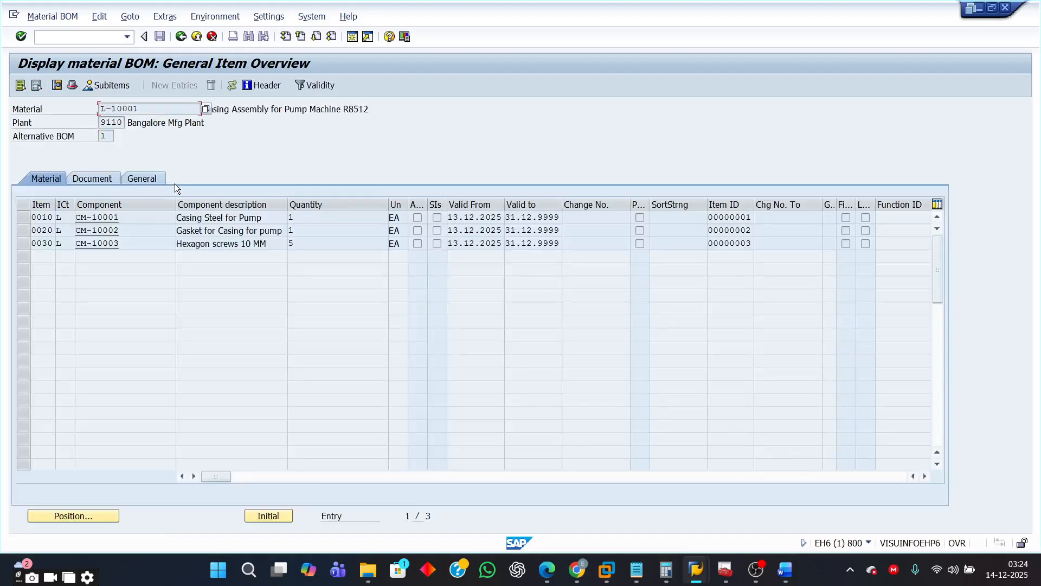
- Examine the BOM's header material and the component numbers and quantities in the item overview
key("End")
left_click(277, 118)
left_click_drag(138, 104, 99, 108)
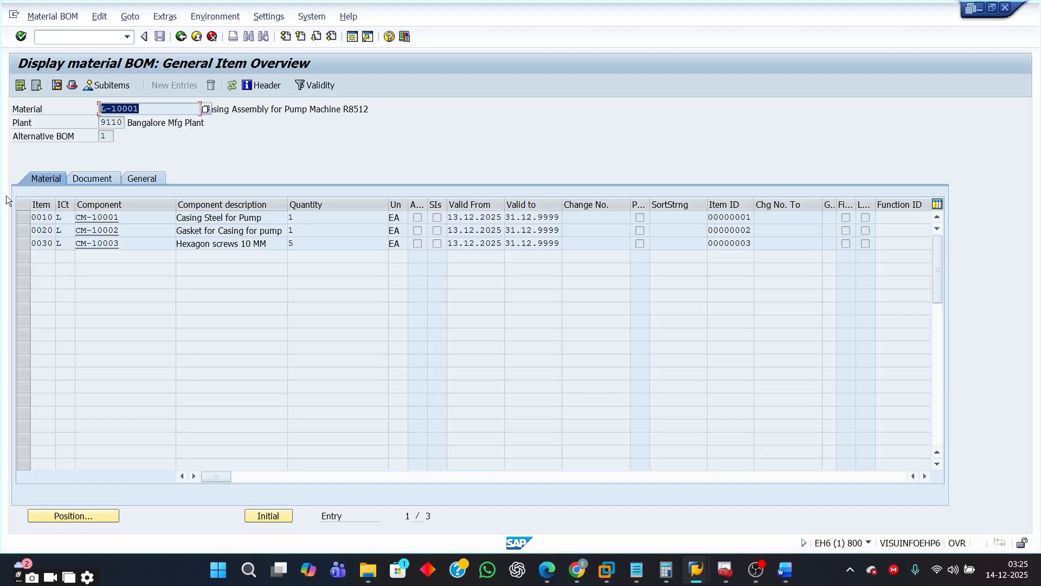
left_click_drag(125, 217, 75, 218)
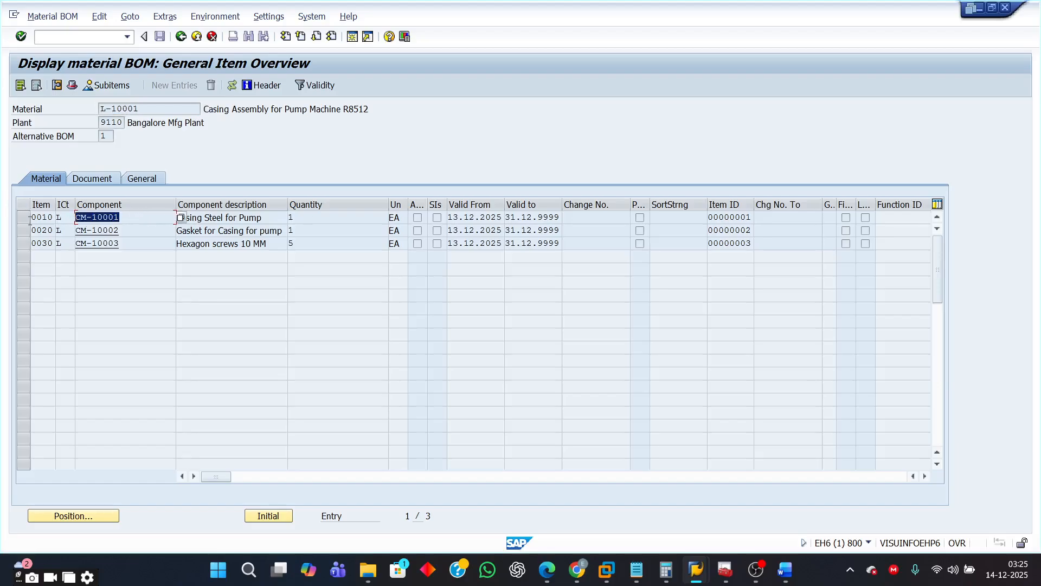
left_click(294, 219)
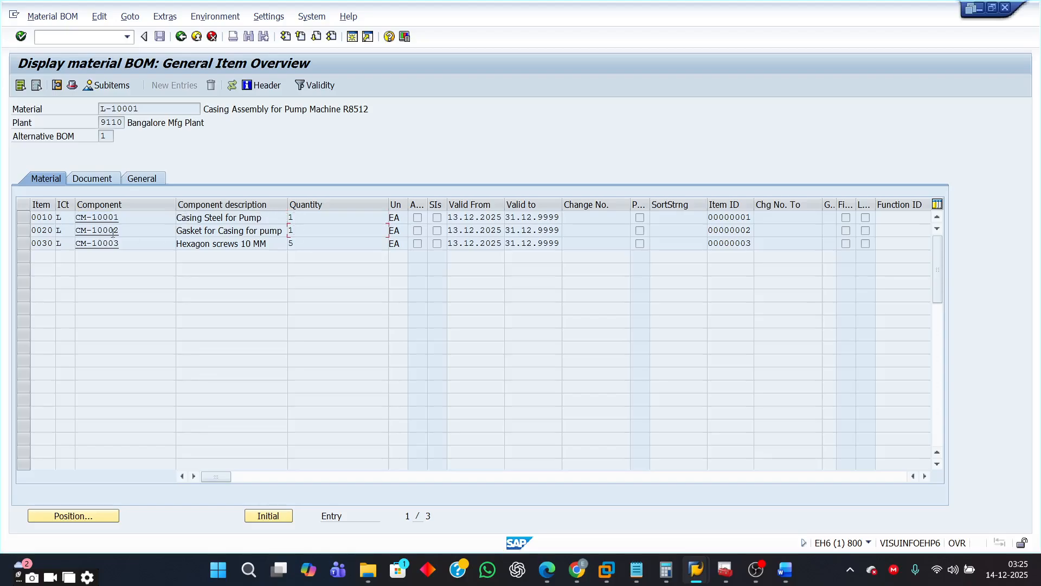
left_click_drag(123, 230, 47, 239)
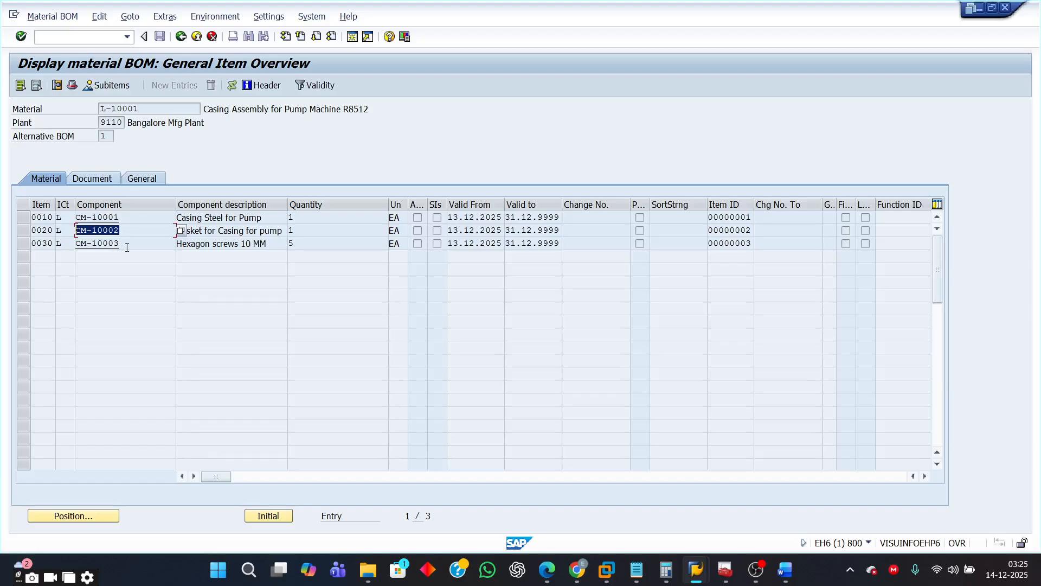
left_click_drag(126, 247, 48, 249)
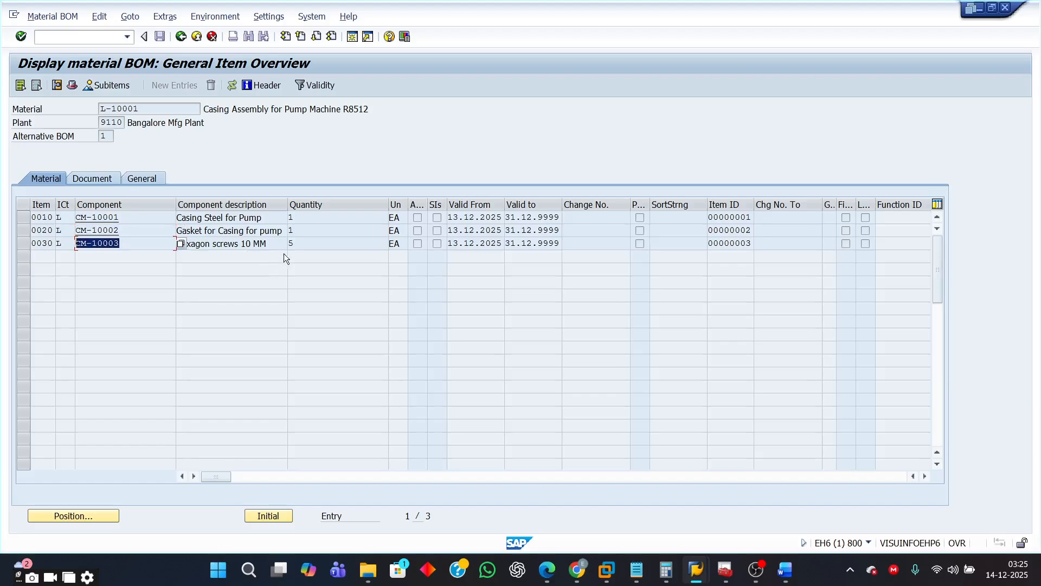
left_click_drag(294, 245, 276, 245)
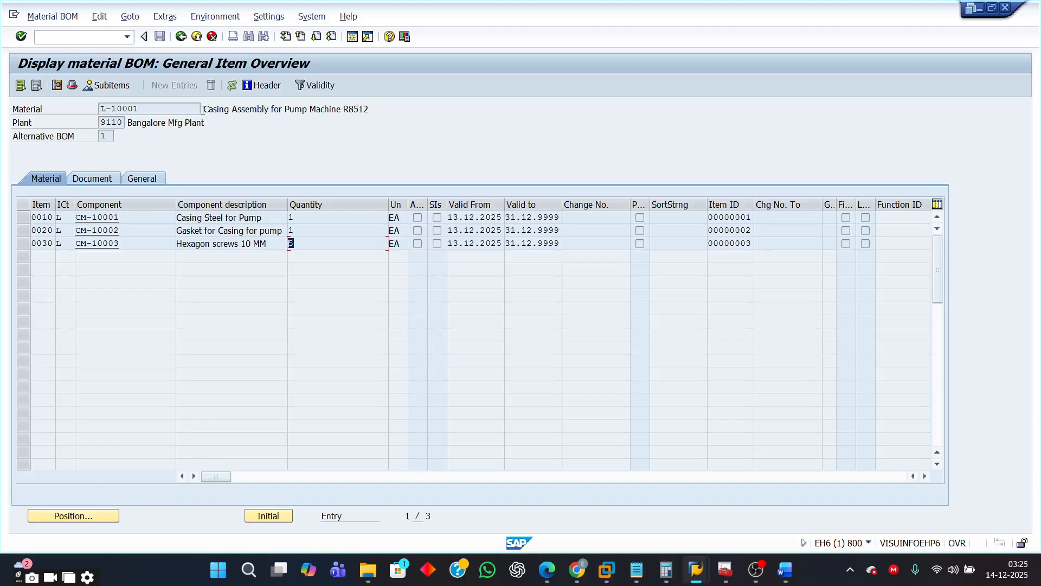
left_click_drag(202, 110, 393, 119)
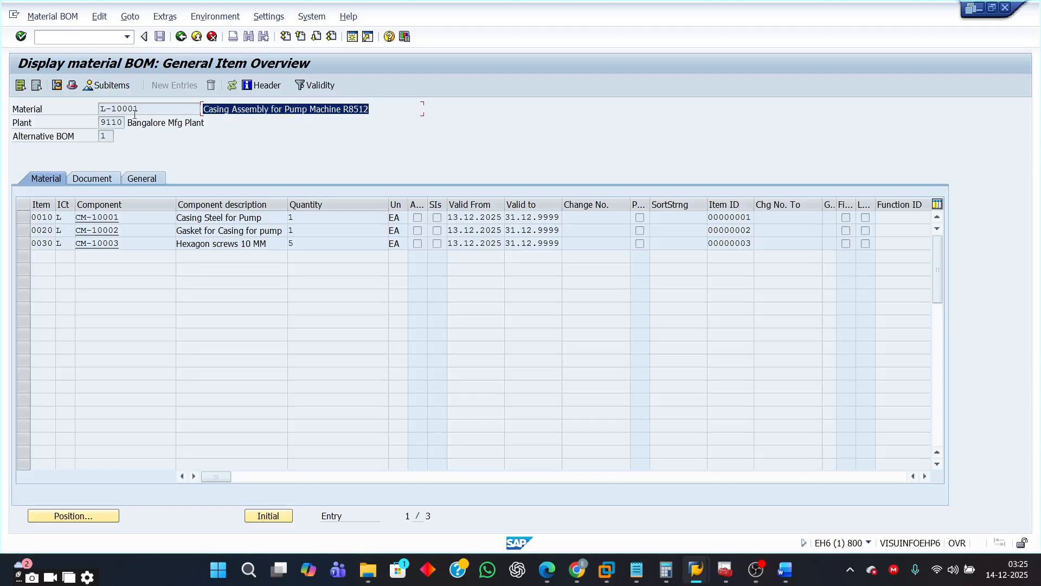
left_click_drag(141, 108, 84, 114)
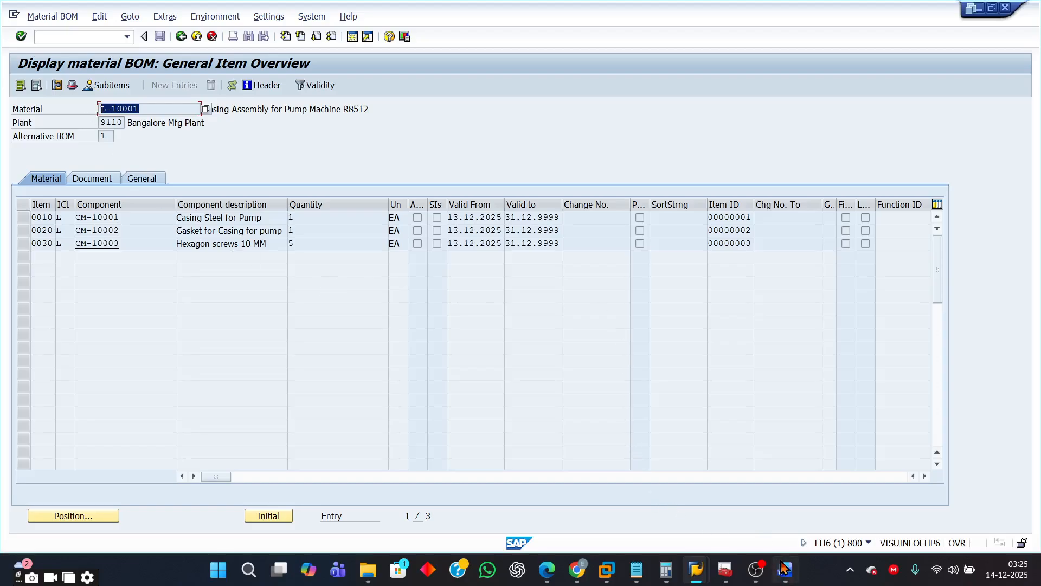
- Switch back to the exercise document and scroll to the MMBE section
mouse_move(788, 571)
left_click(789, 493)
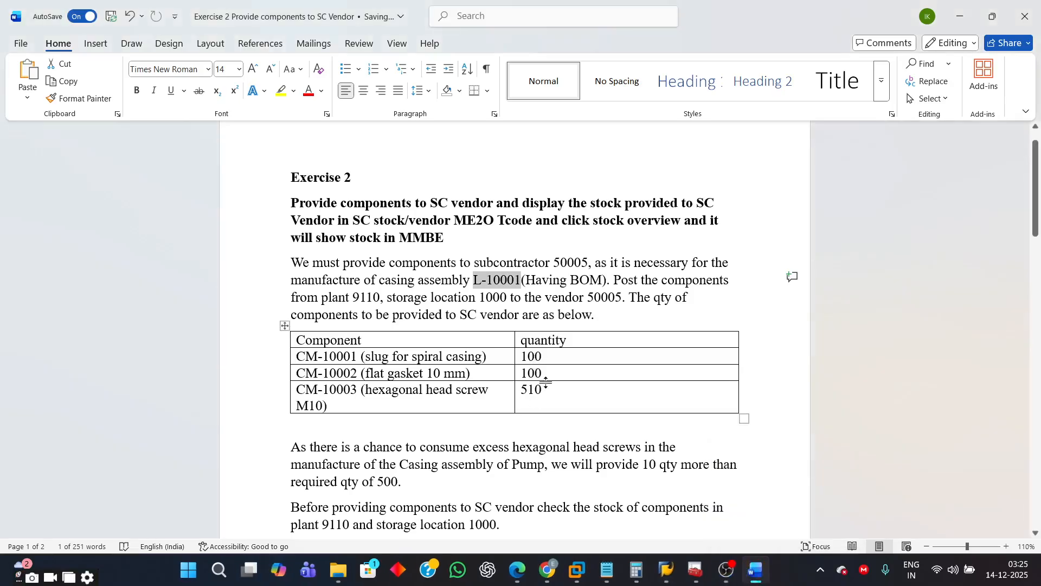
scroll(586, 396, "down", 2)
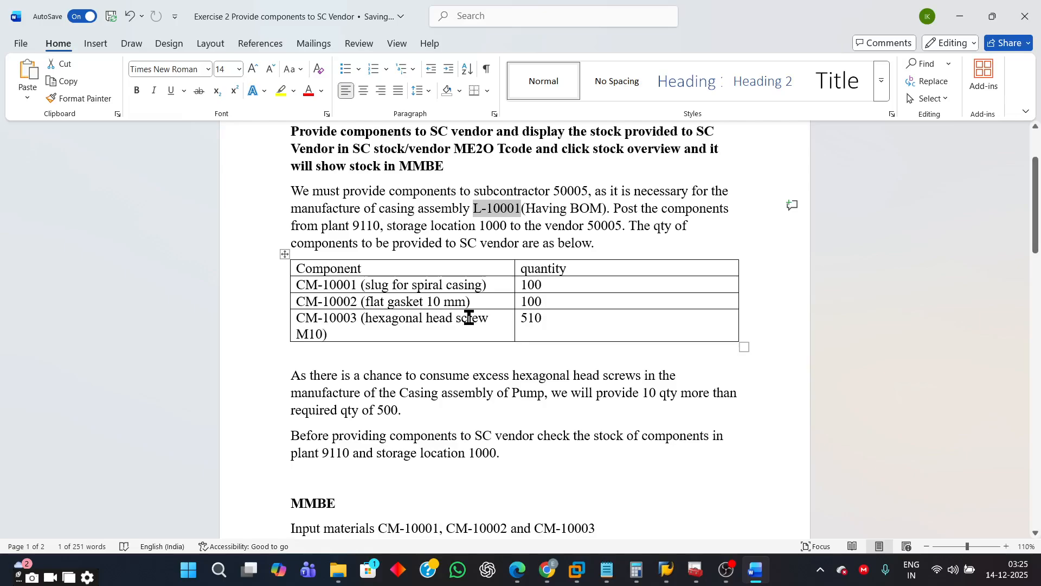
- Switch to SAP, run transaction MMBE for material CM-10001 in plant 9110 and examine its storage location 1000 stock
mouse_move(671, 574)
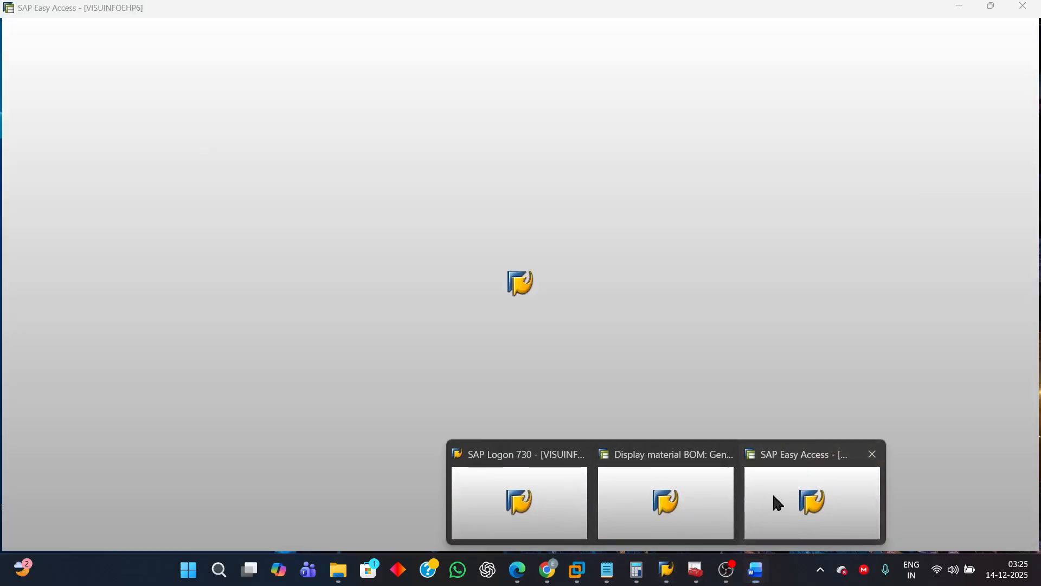
left_click(771, 495)
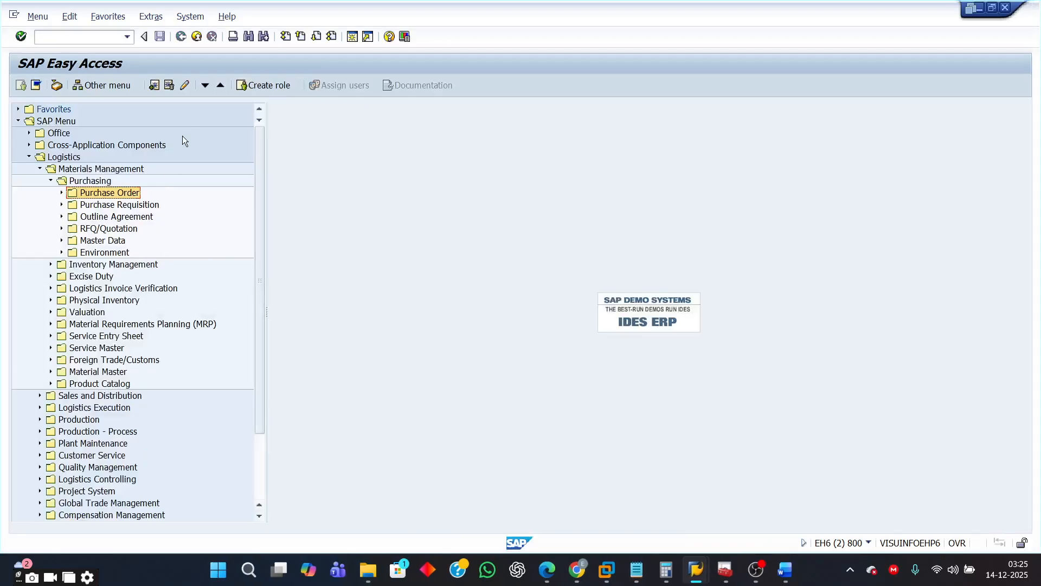
left_click(125, 38)
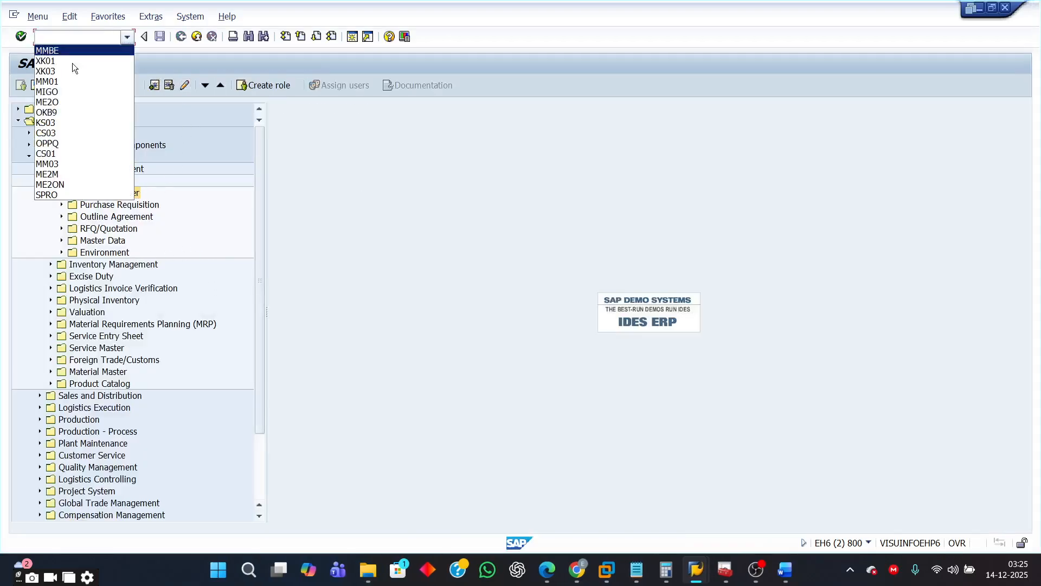
left_click(60, 52)
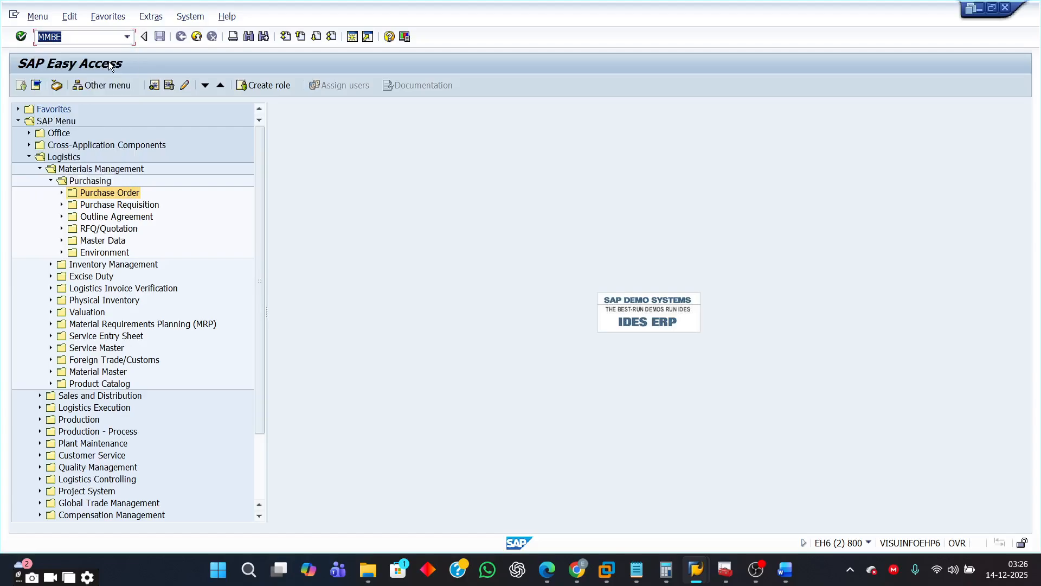
key("Return")
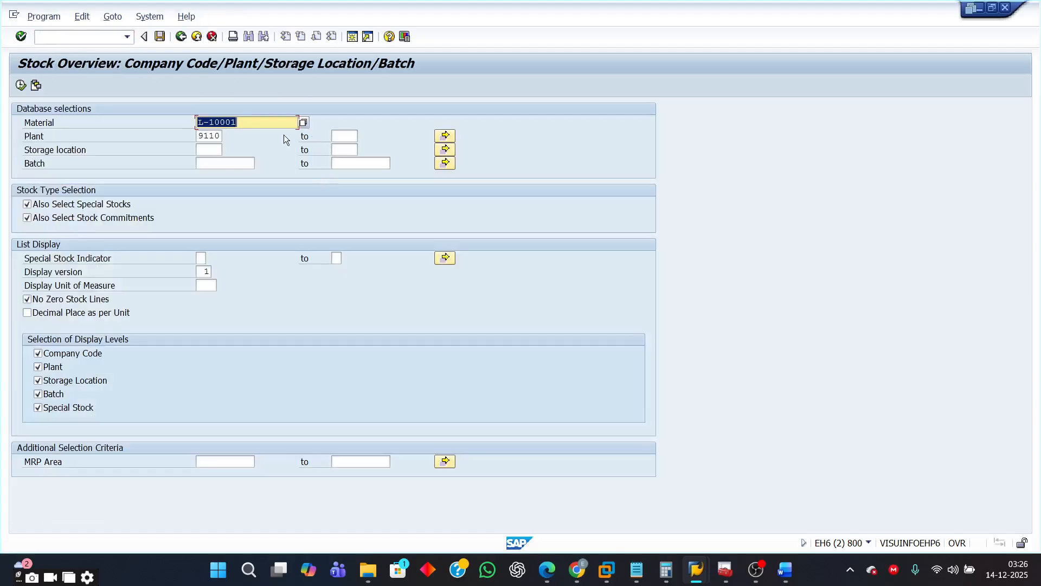
key("BackSpace")
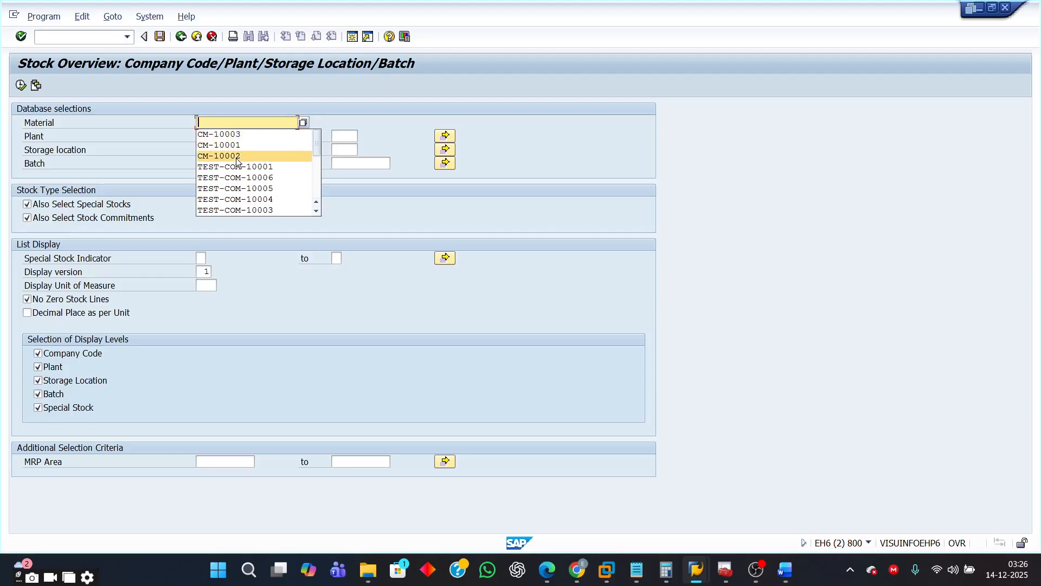
left_click(241, 145)
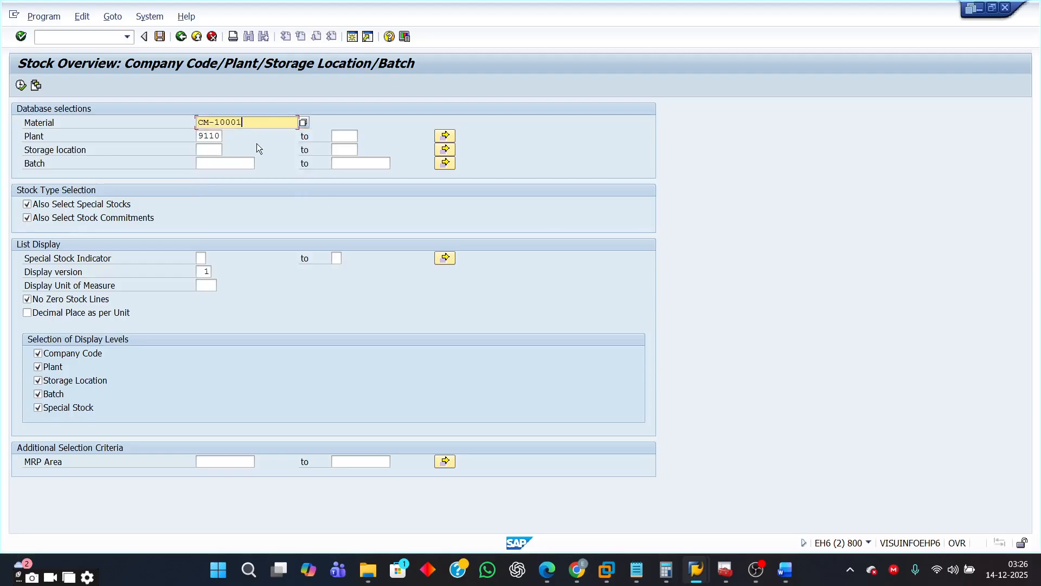
left_click(21, 85)
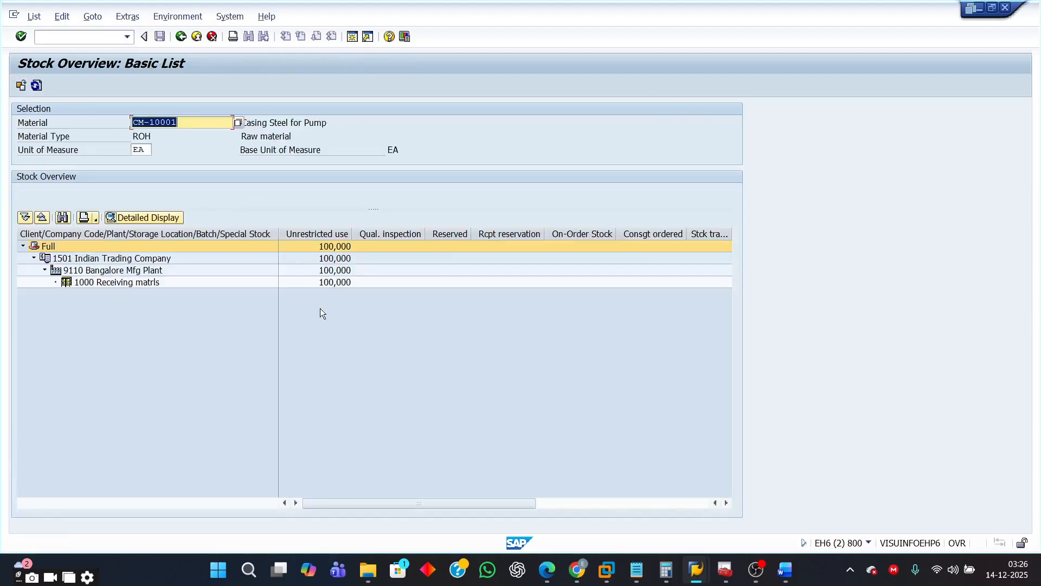
left_click(333, 282)
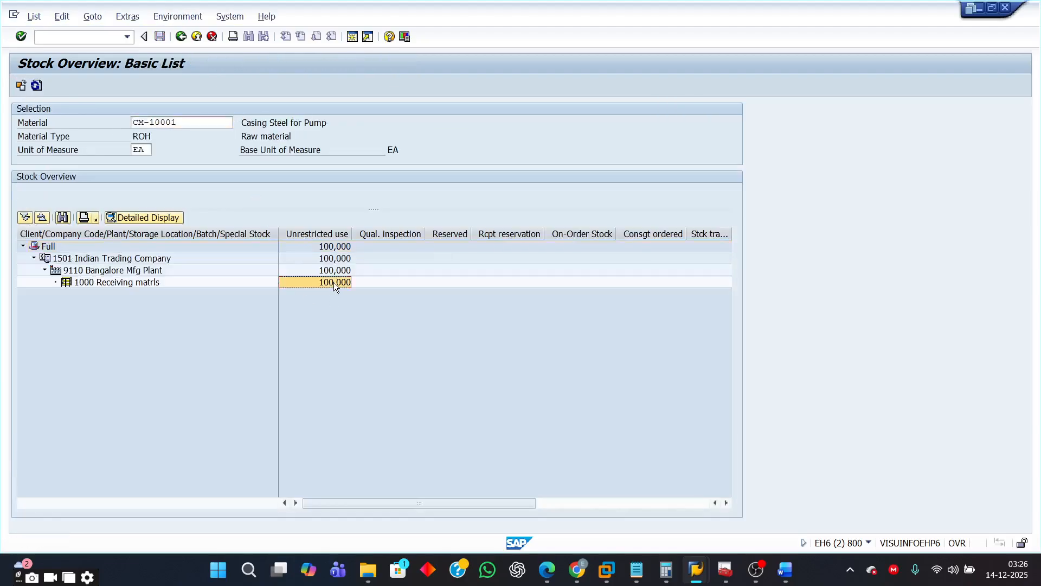
left_click(100, 282)
- Return to the selection screen and display the stock overview for material CM-10002 in plant 9110
left_click(181, 36)
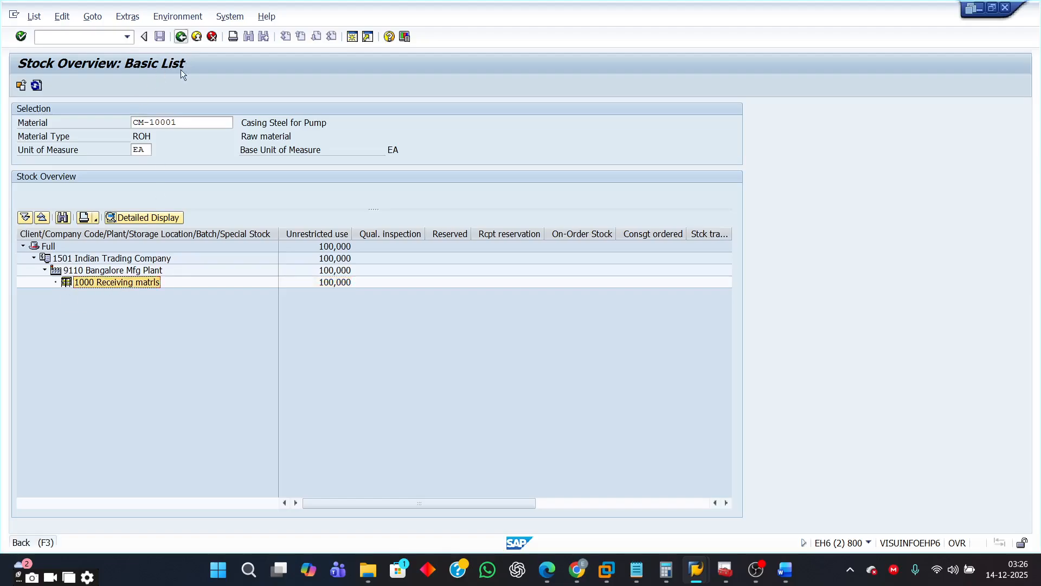
left_click(241, 123)
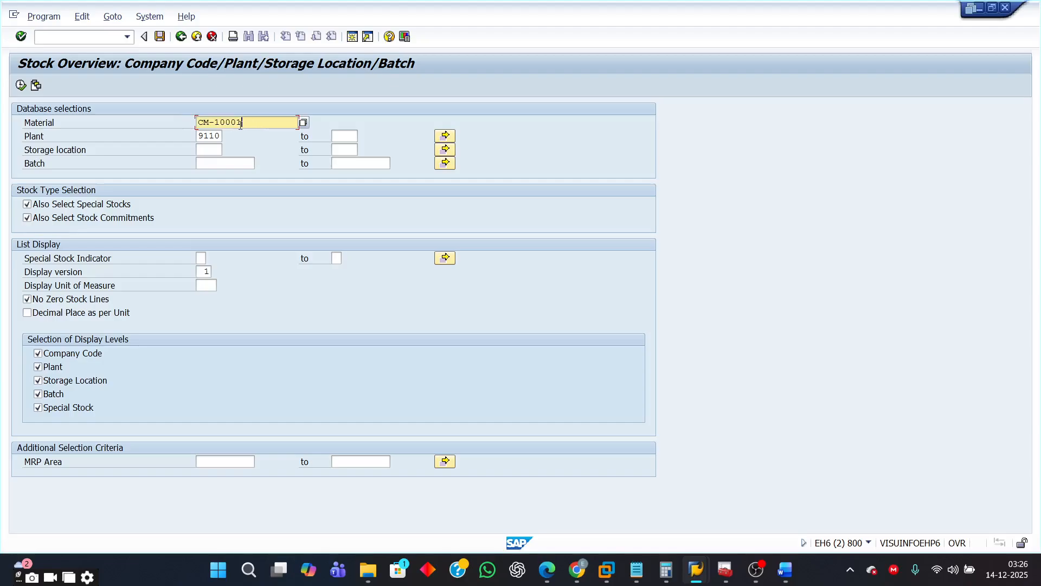
key("BackSpace")
type("2")
left_click(20, 84)
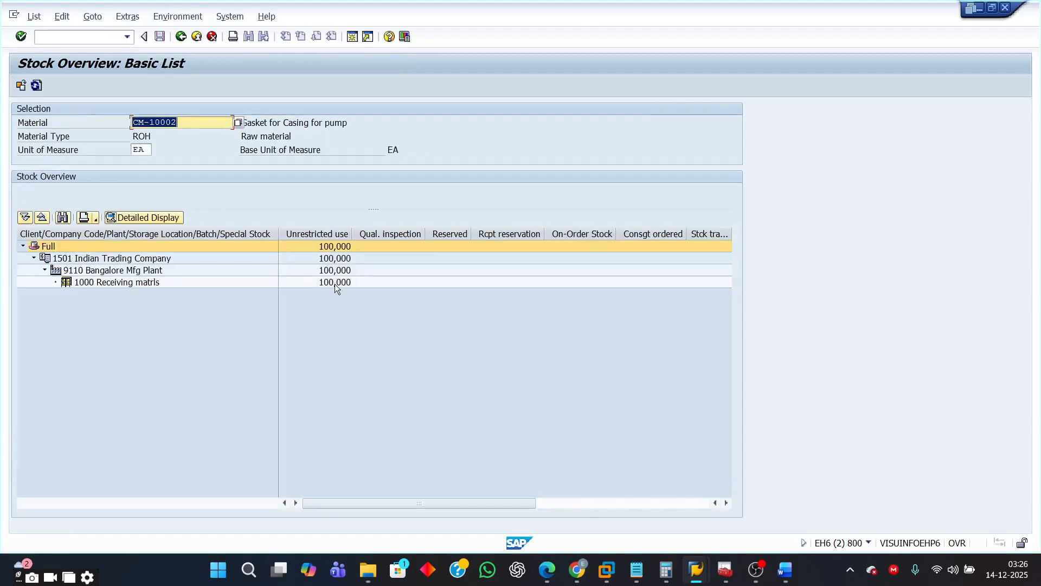
left_click(334, 282)
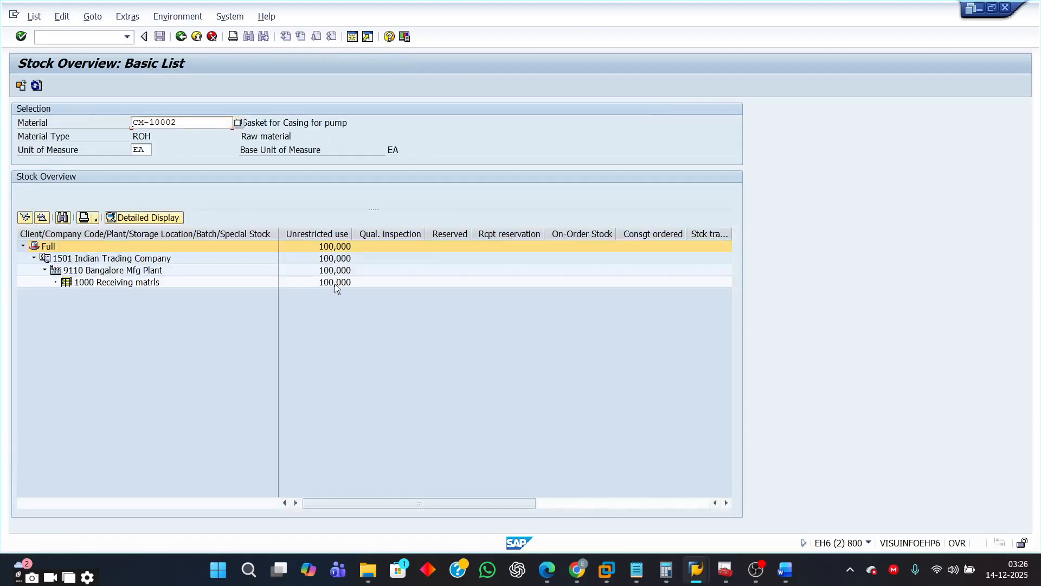
left_click(105, 284)
- Return to the selection screen and display the stock overview for material CM-10003 in plant 9110
left_click(181, 37)
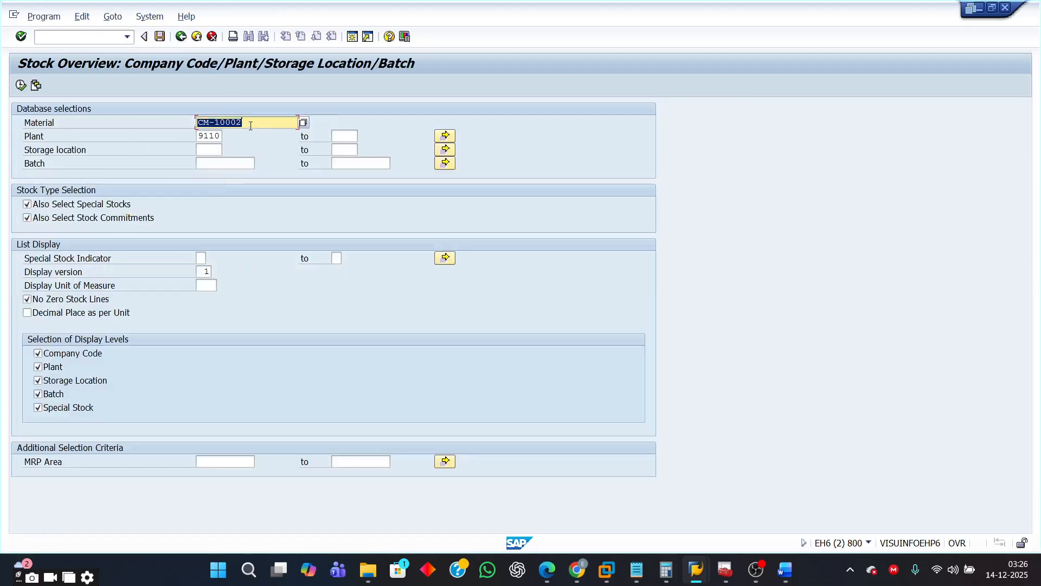
left_click(245, 125)
key("BackSpace")
type("3")
left_click(21, 85)
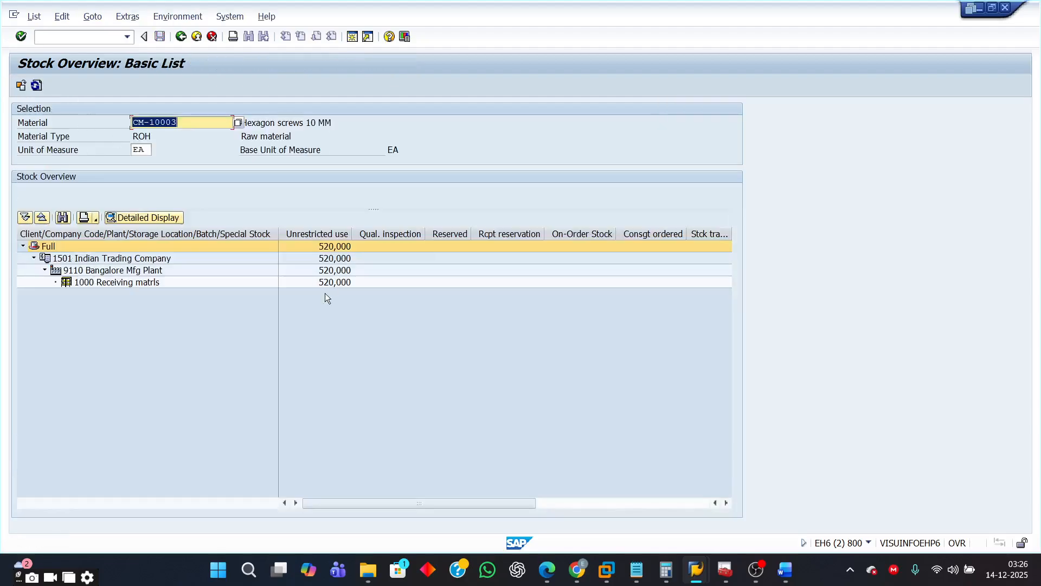
left_click(326, 282)
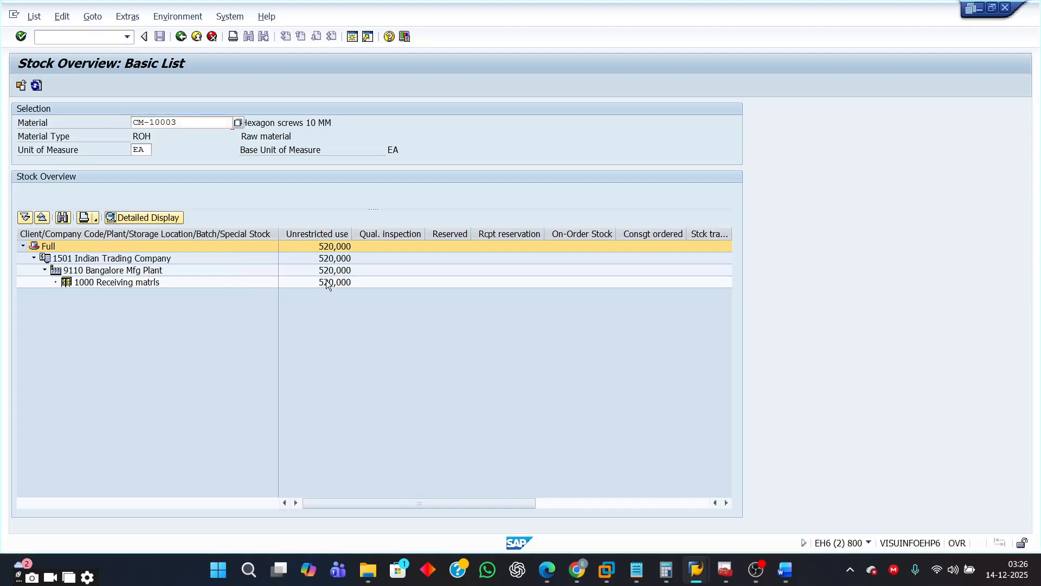
left_click(132, 284)
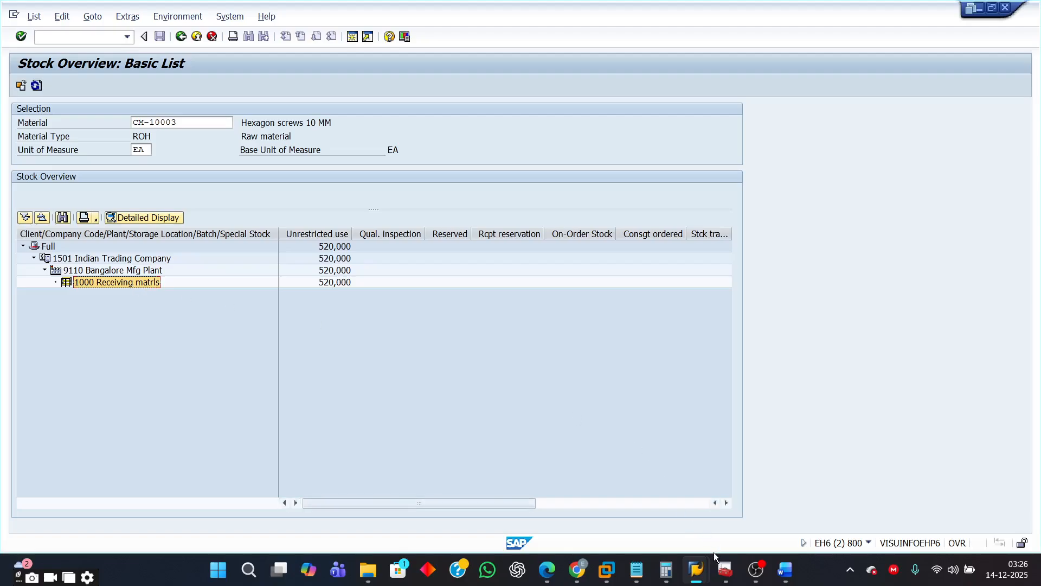
- Switch to the exercise document and compare the required component quantities, reading on to the MIGO instructions
mouse_move(785, 569)
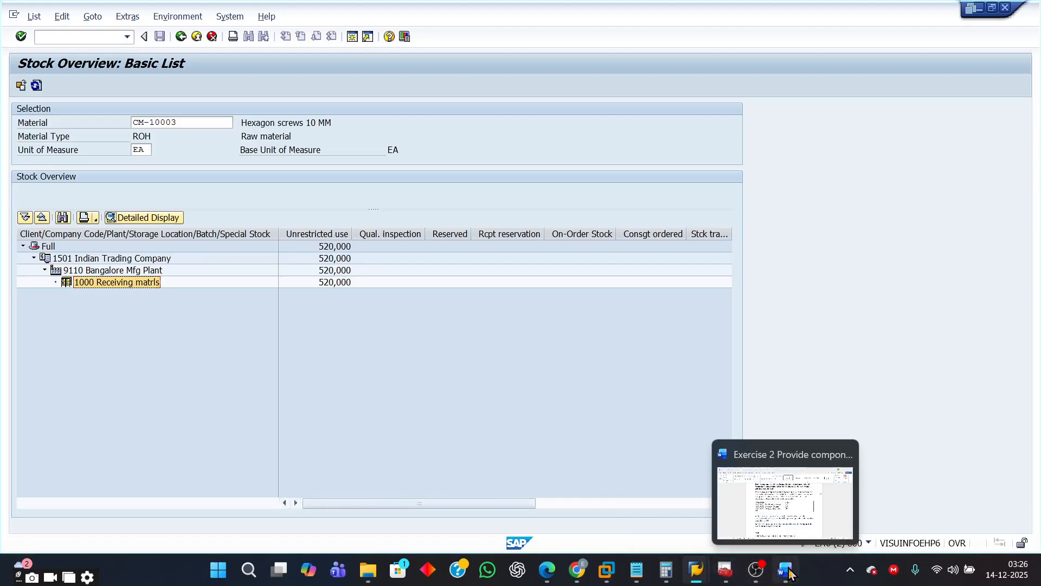
left_click(797, 502)
scroll(707, 423, "down", 3)
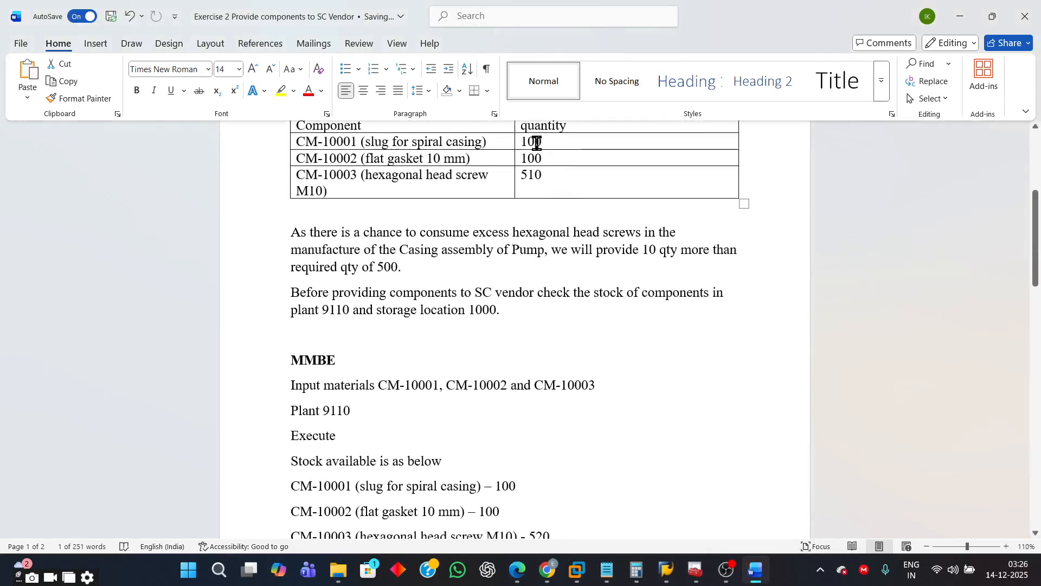
left_click_drag(520, 142, 549, 173)
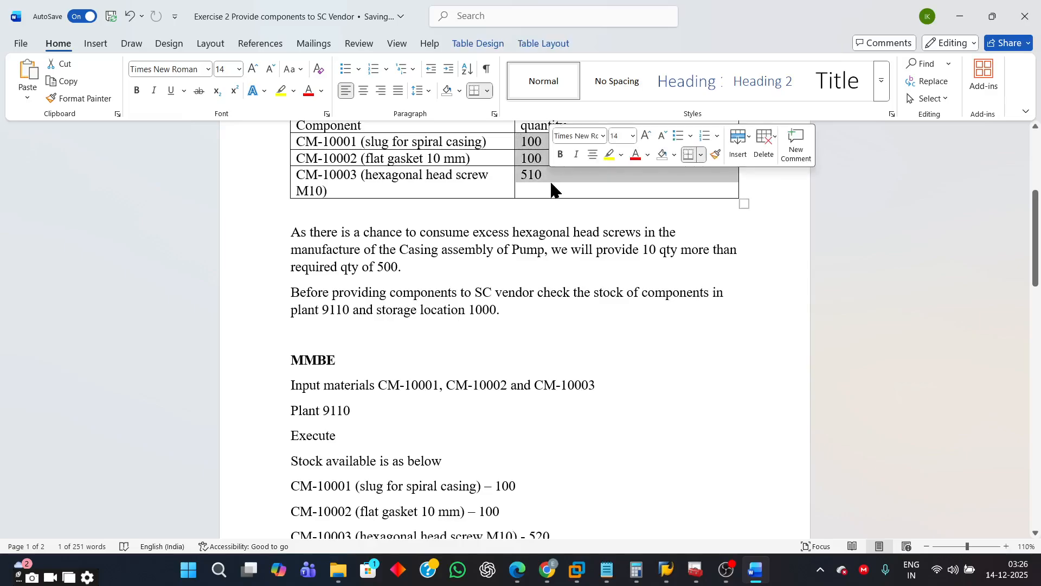
left_click(651, 462)
scroll(651, 463, "down", 2)
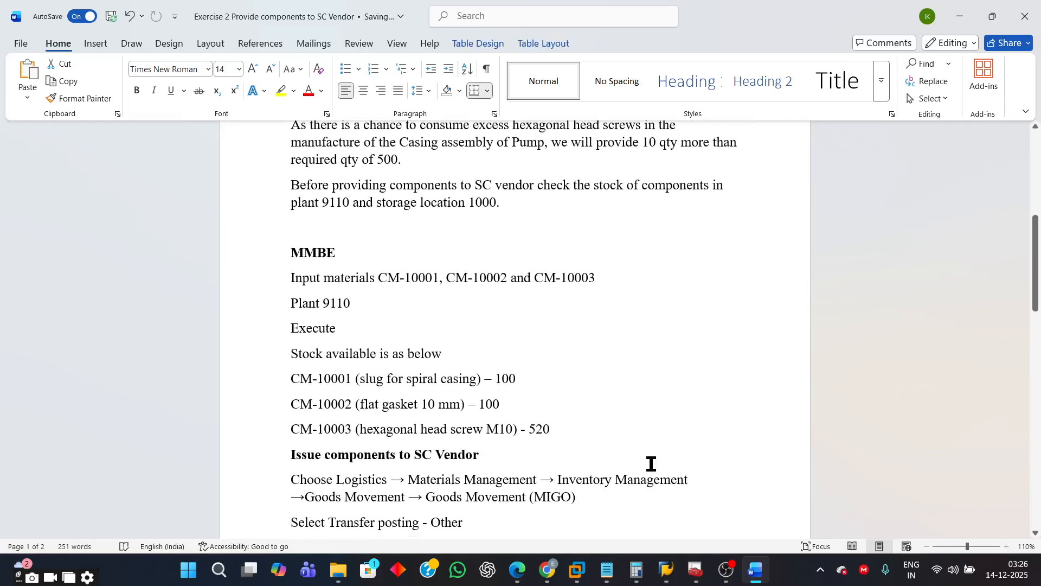
scroll(652, 464, "down", 1)
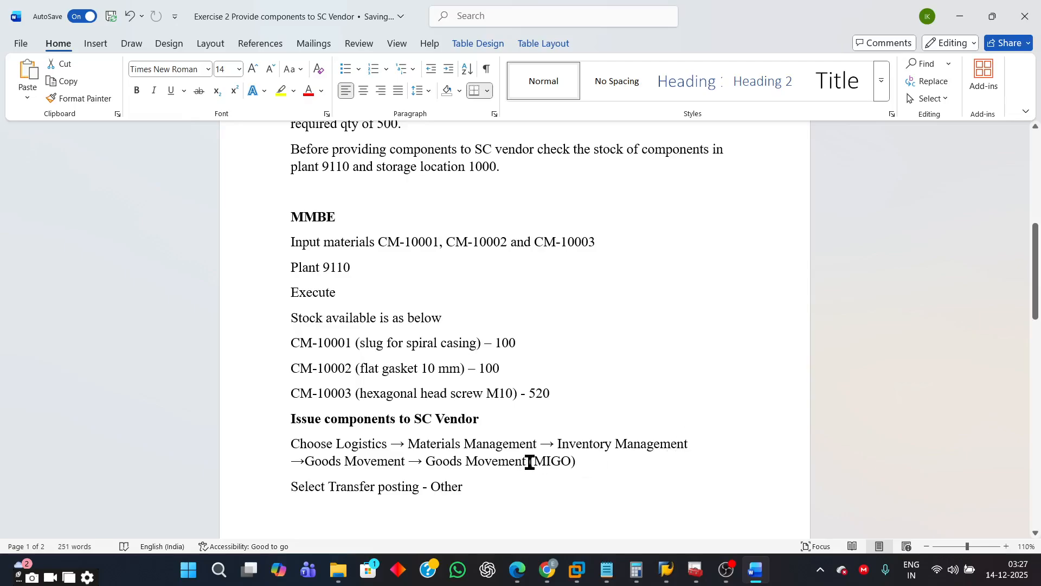
left_click_drag(530, 461, 586, 469)
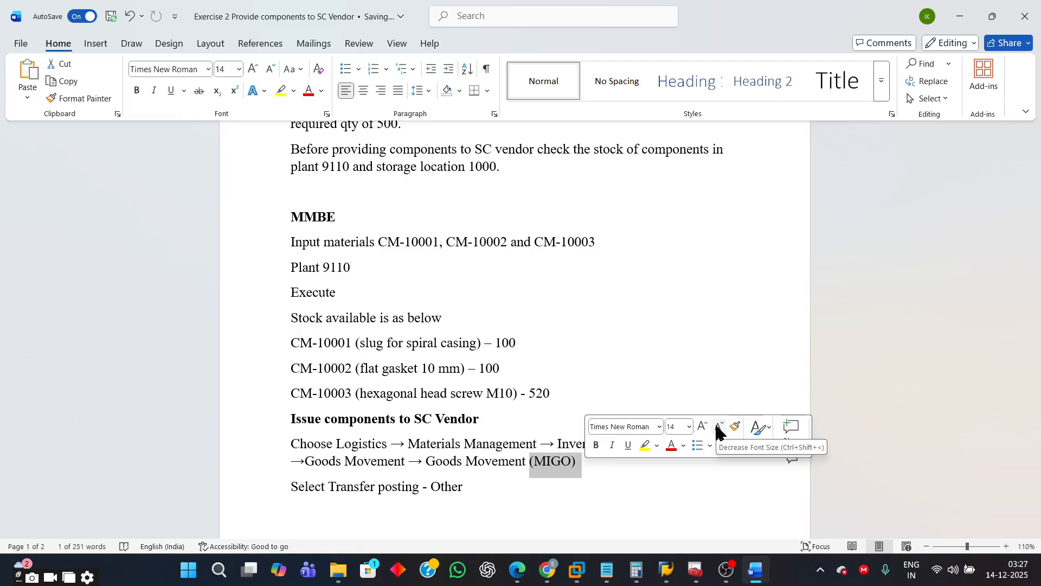
left_click(574, 483)
- Switch to SAP, leave the stock overview and start transaction MIGO
mouse_move(676, 579)
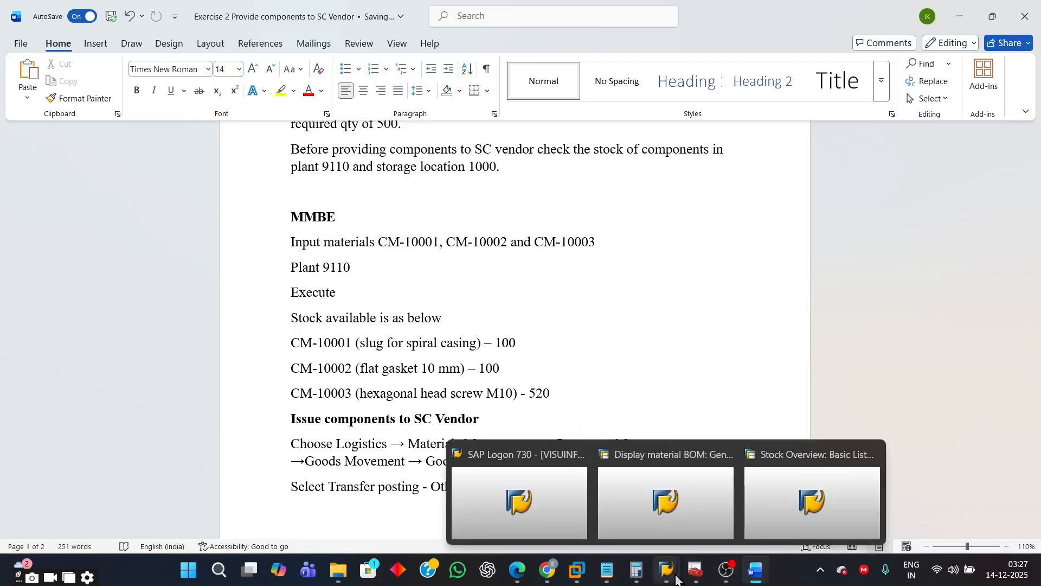
left_click(789, 509)
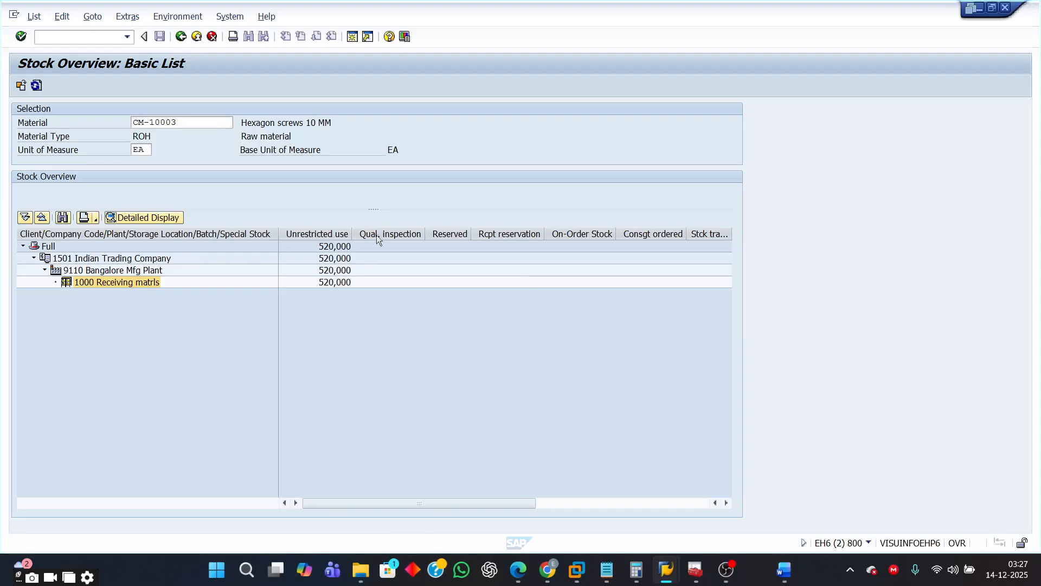
left_click(182, 42)
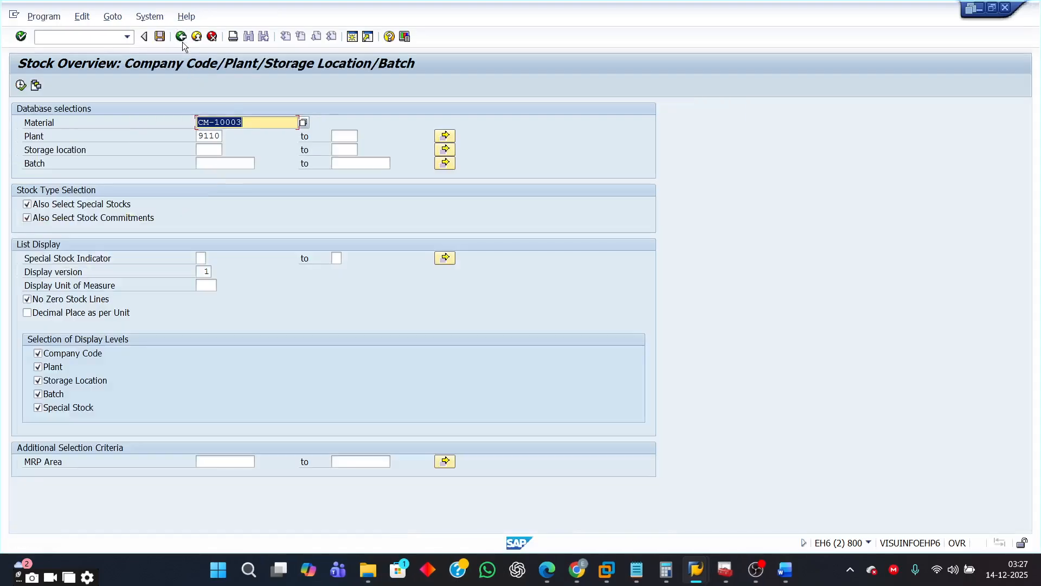
left_click(182, 41)
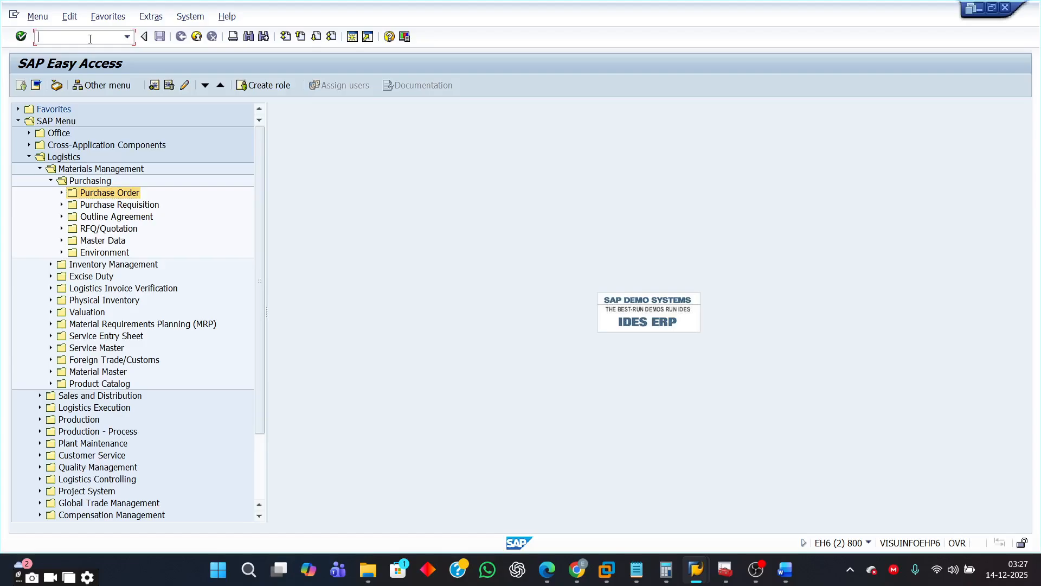
type("MIGO")
key("Return")
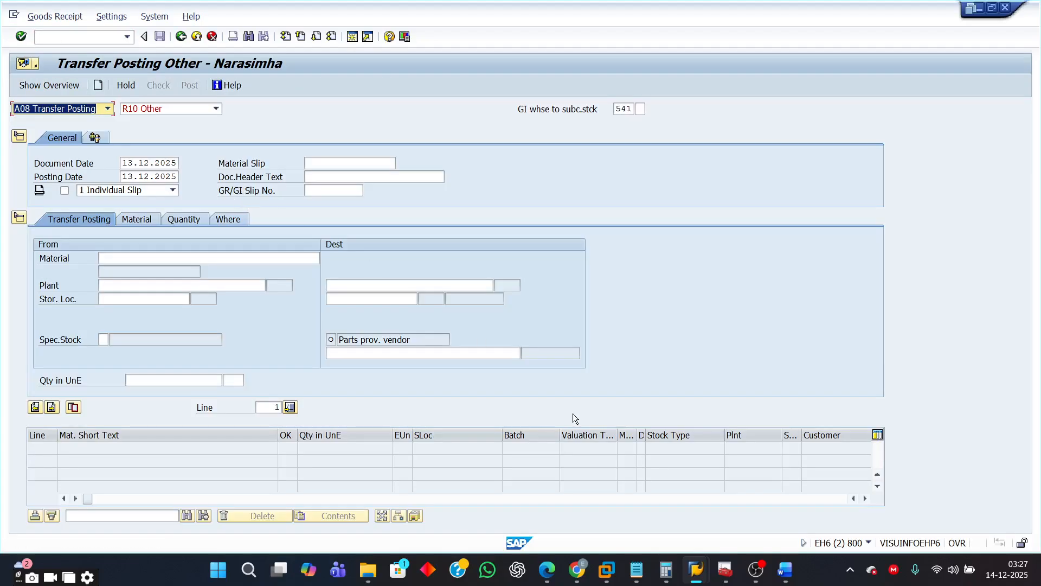
- Read the transfer posting instructions in the exercise document and return to SAP
mouse_move(786, 570)
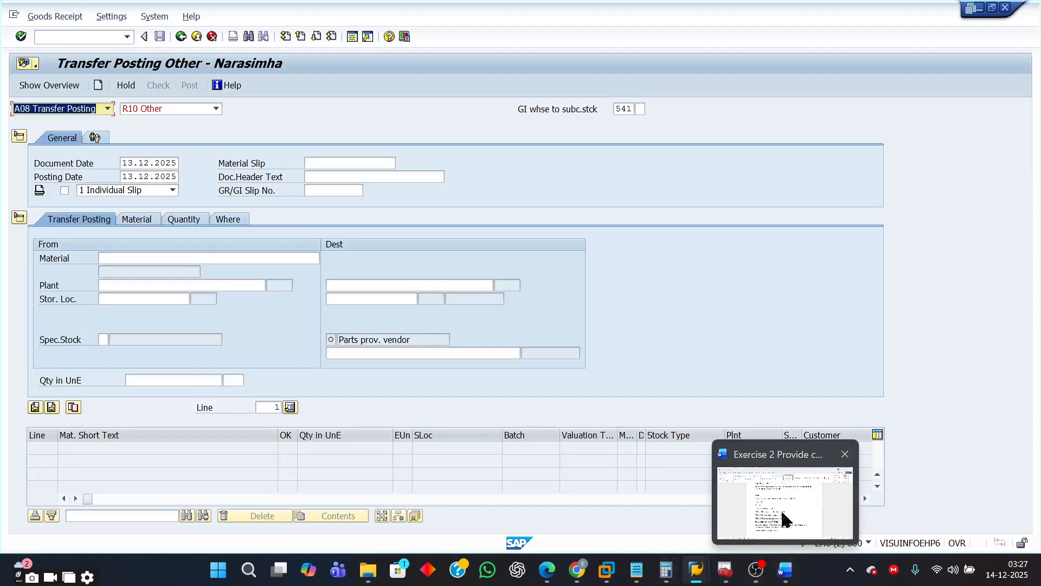
left_click(783, 516)
scroll(753, 398, "down", 2)
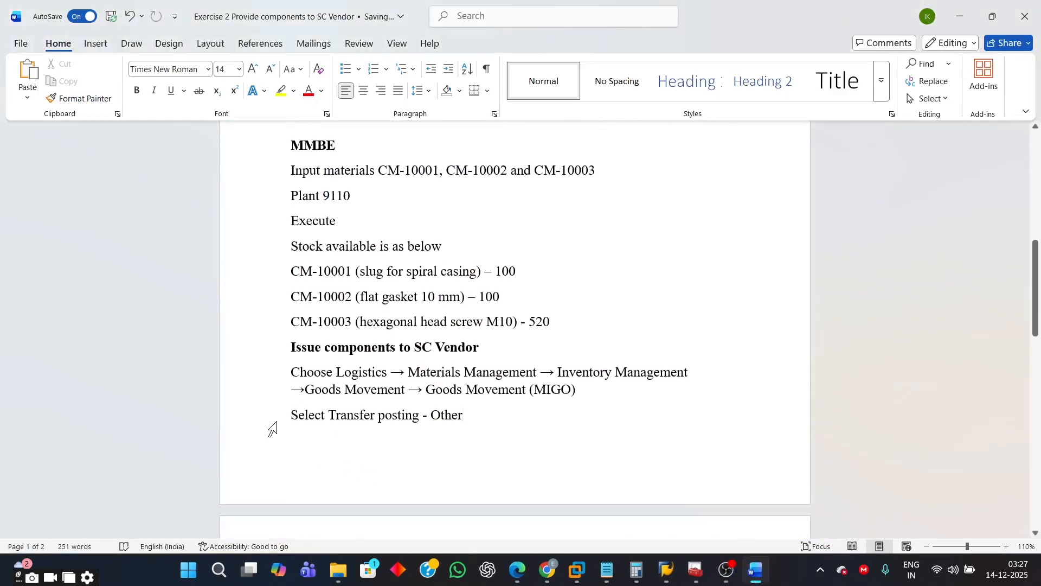
scroll(495, 434, "down", 3)
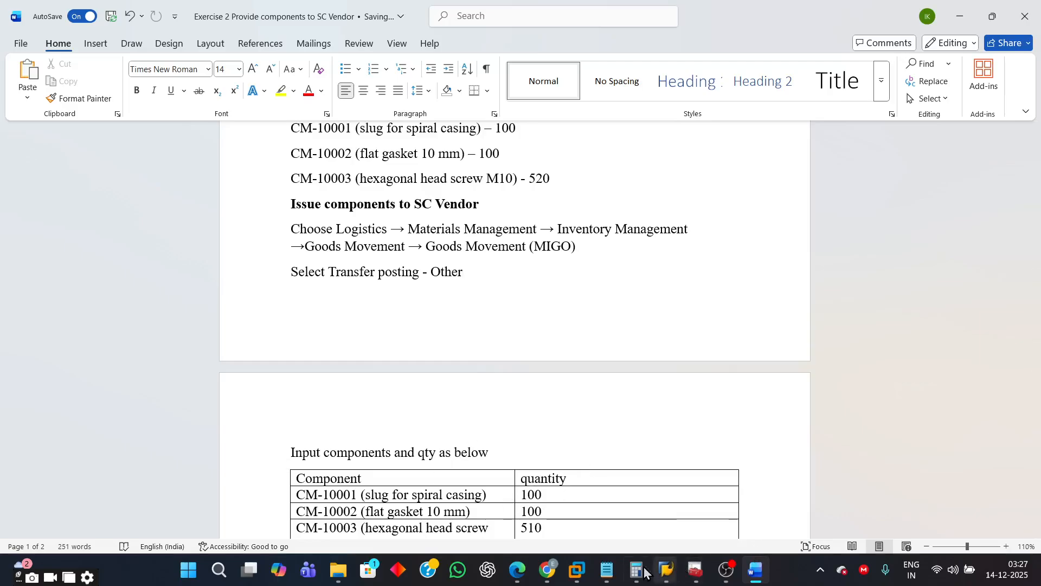
mouse_move(656, 569)
left_click(782, 502)
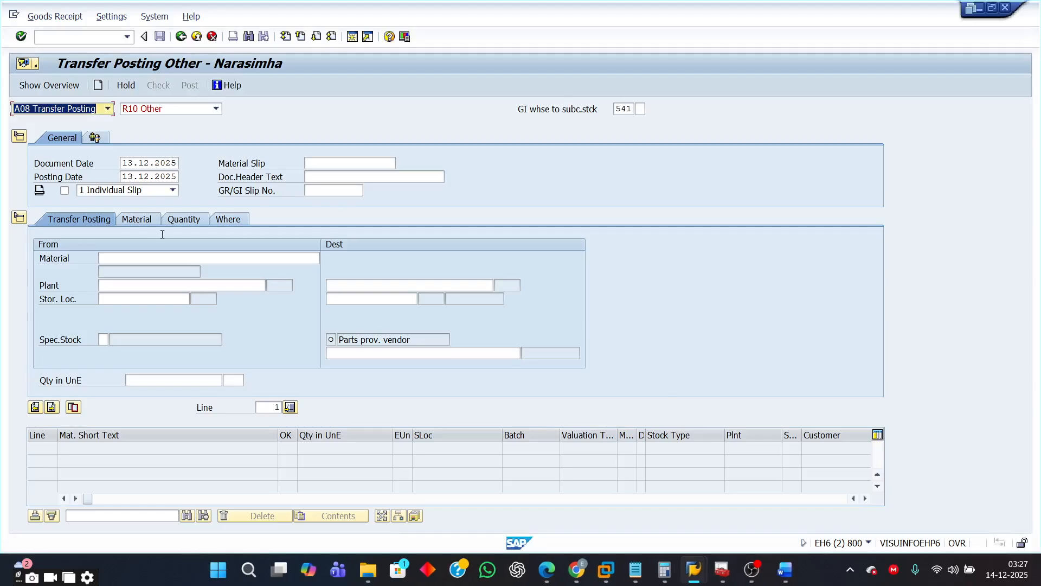
- Check the A08 Transfer Posting action and browse the movement type list to locate movement 541
left_click(107, 109)
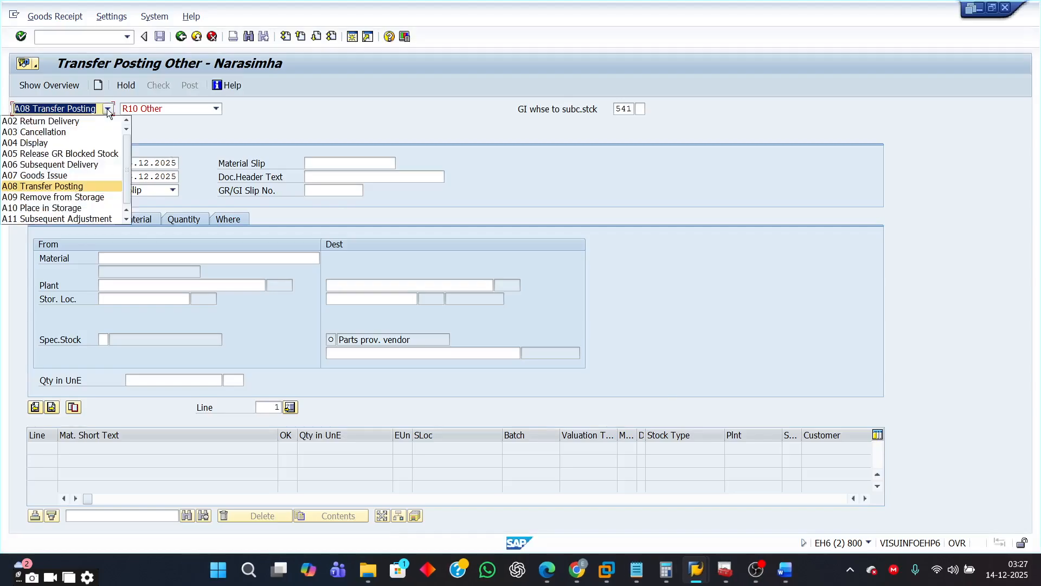
left_click(77, 187)
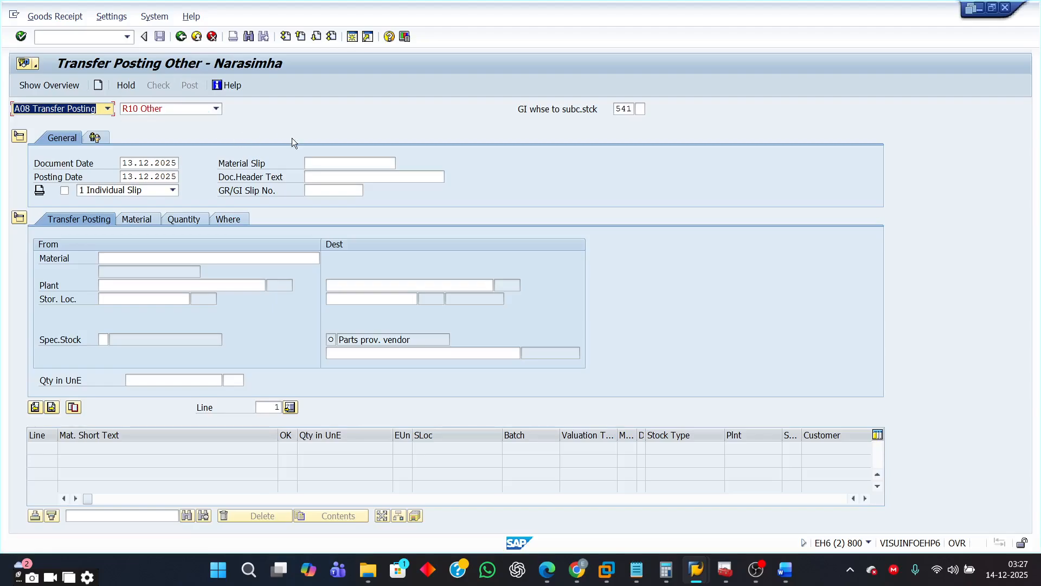
double_click(623, 109)
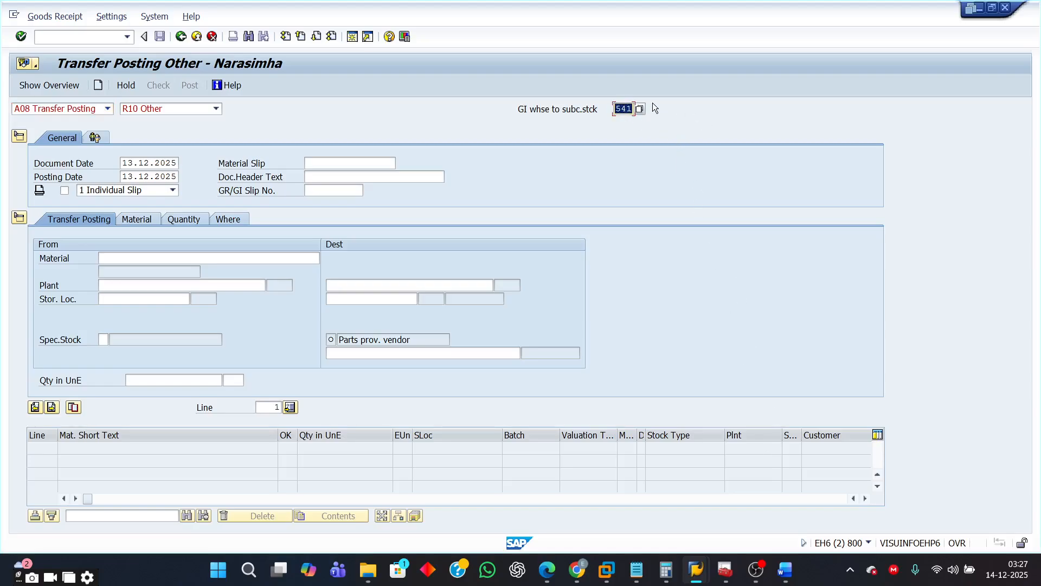
left_click(641, 109)
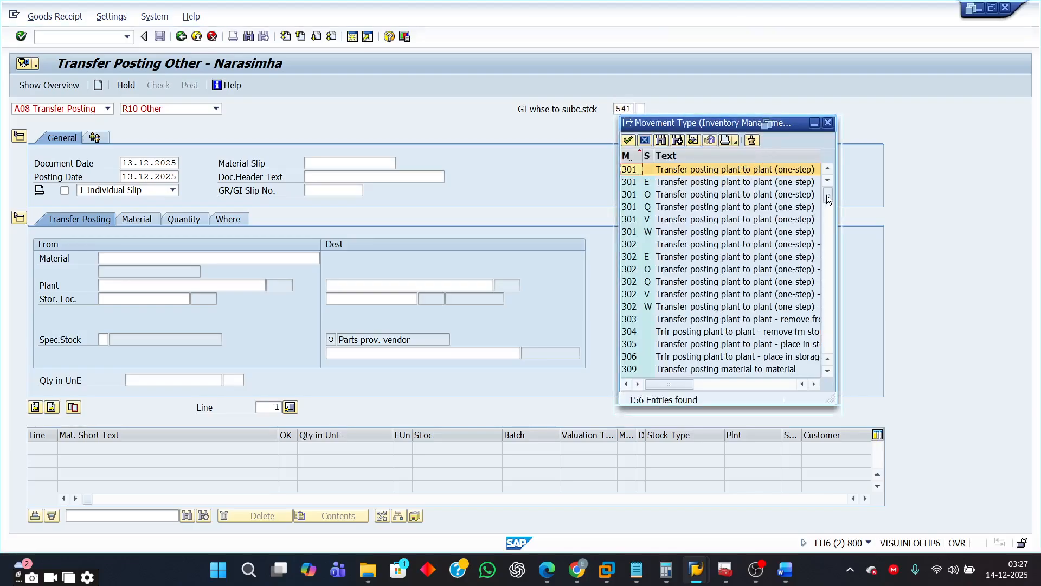
left_click_drag(828, 200, 828, 310)
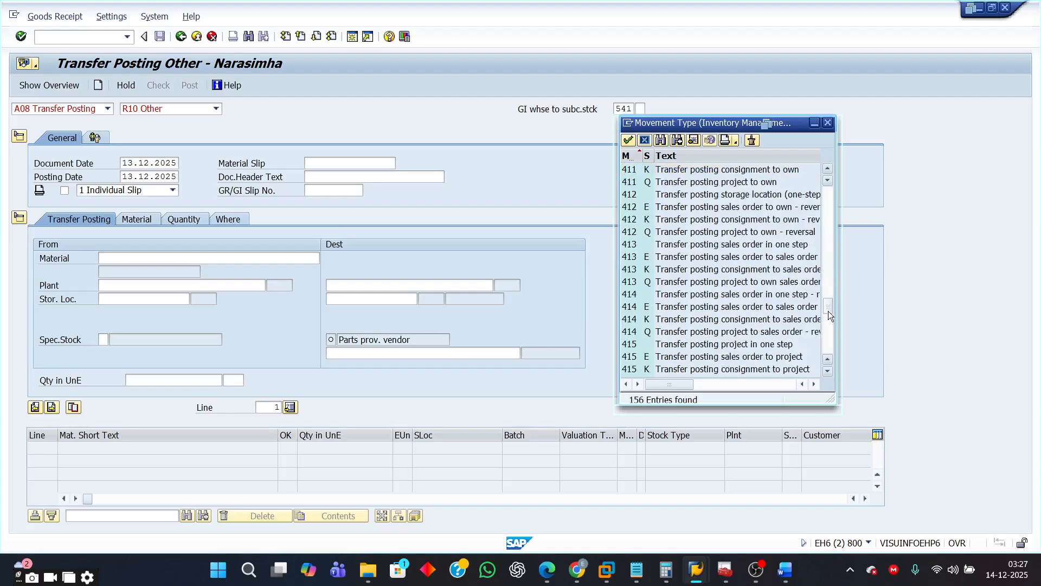
left_click(827, 335)
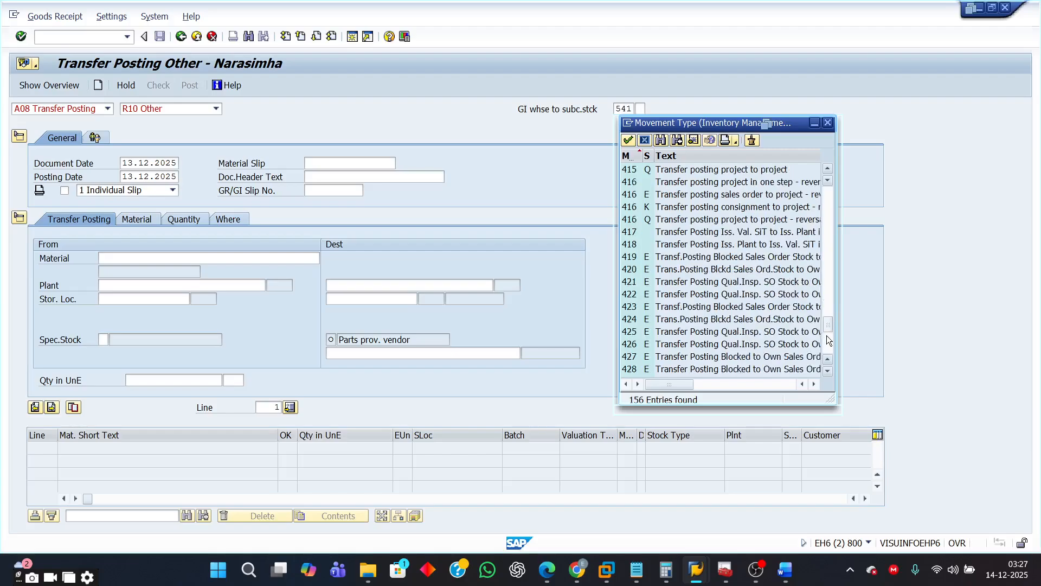
left_click(828, 347)
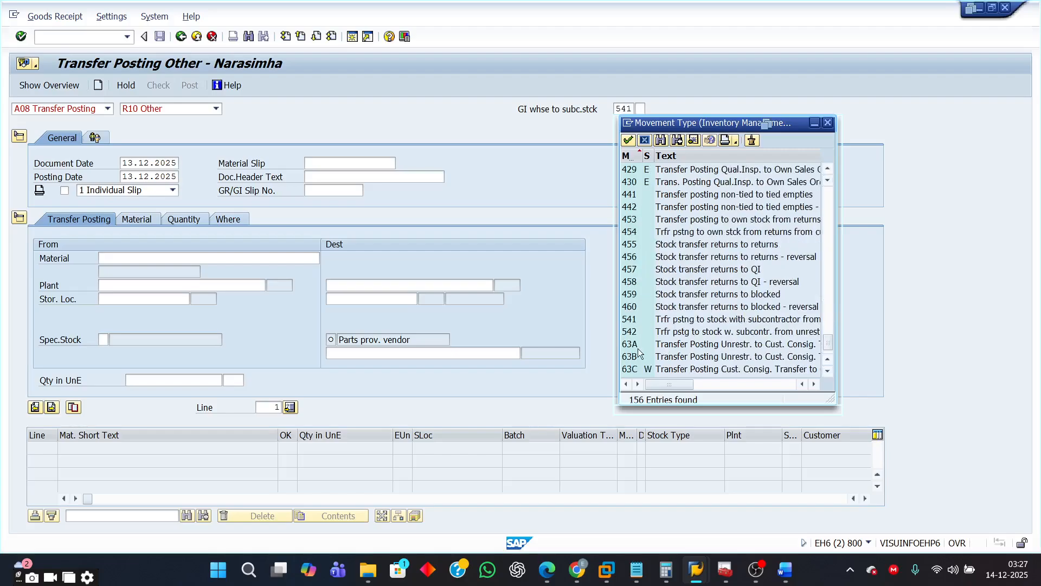
left_click(637, 318)
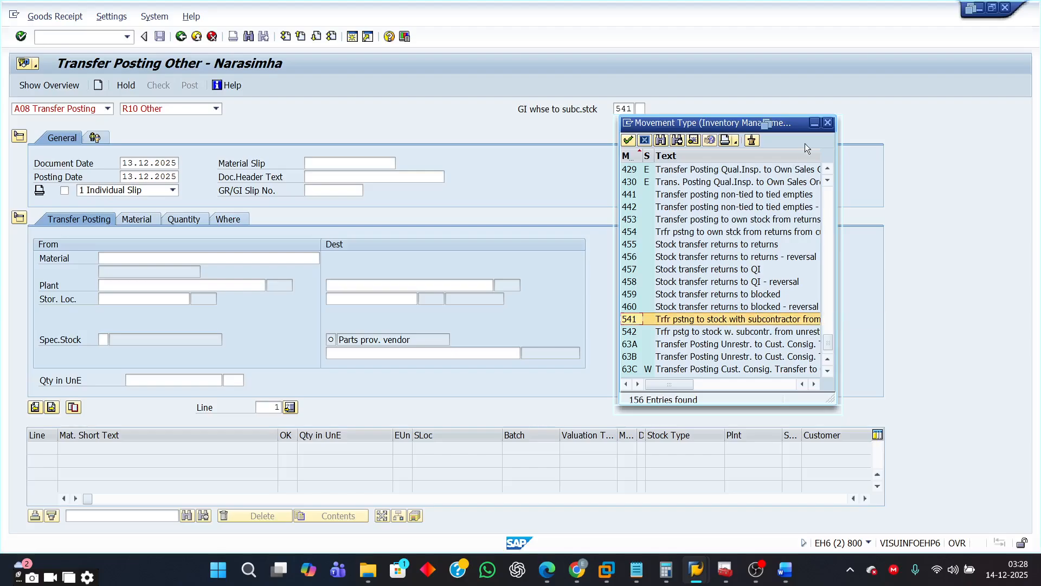
left_click(828, 123)
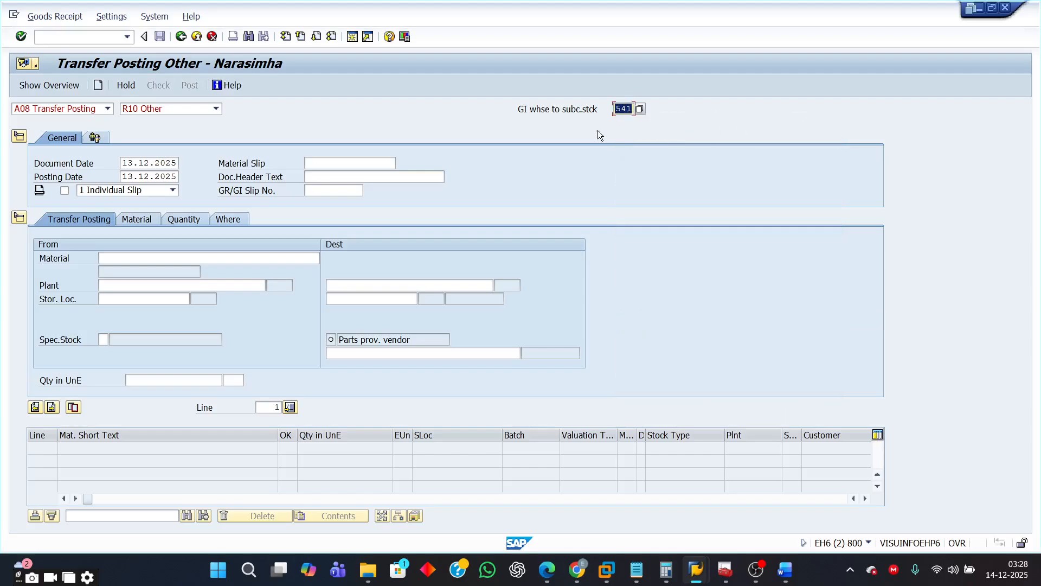
- Enter material CM-10001 from plant 9110, storage location 1000, with destination storage location 1000
left_click(155, 259)
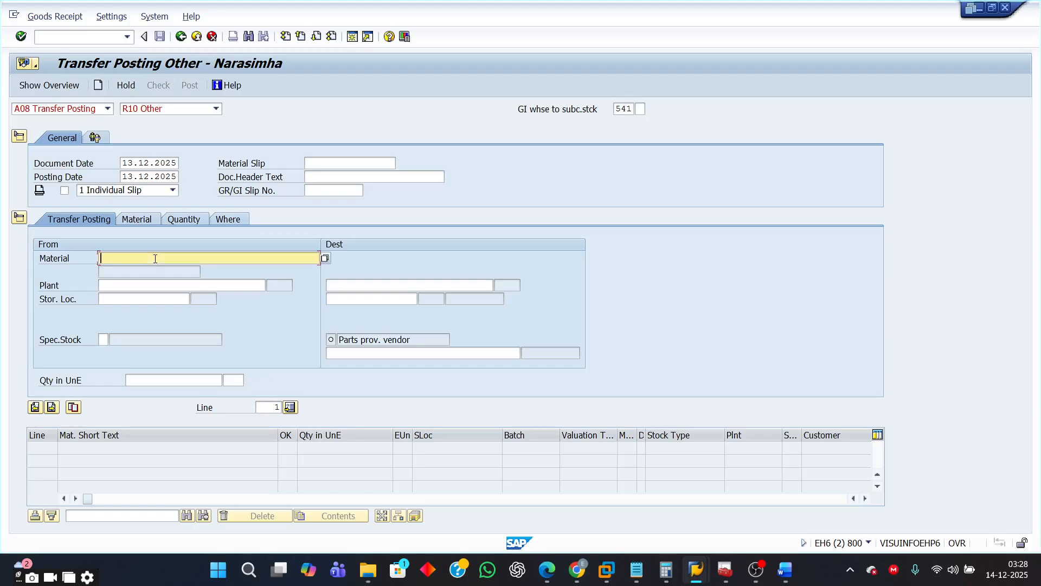
type("C")
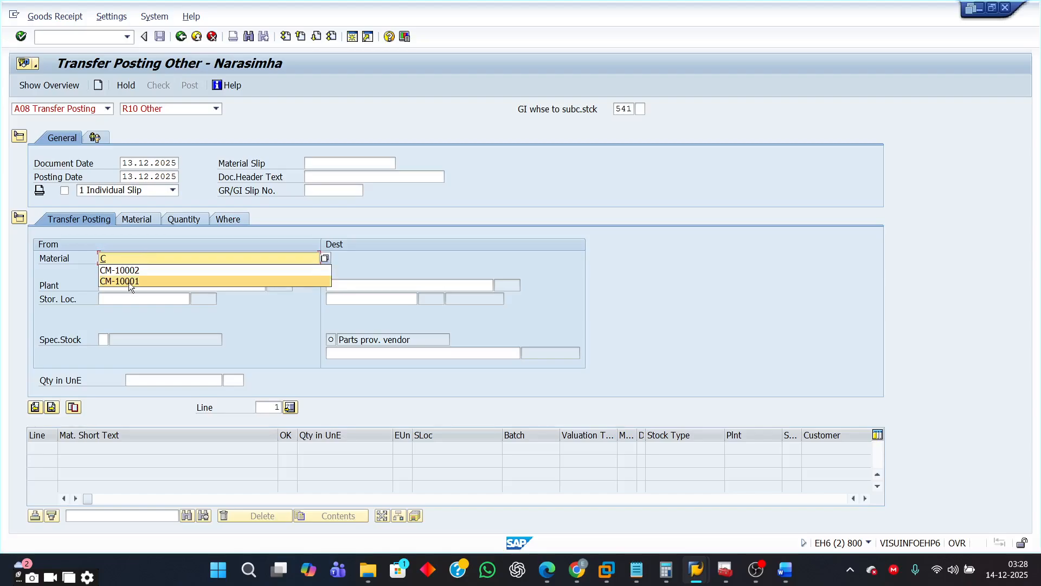
left_click(130, 281)
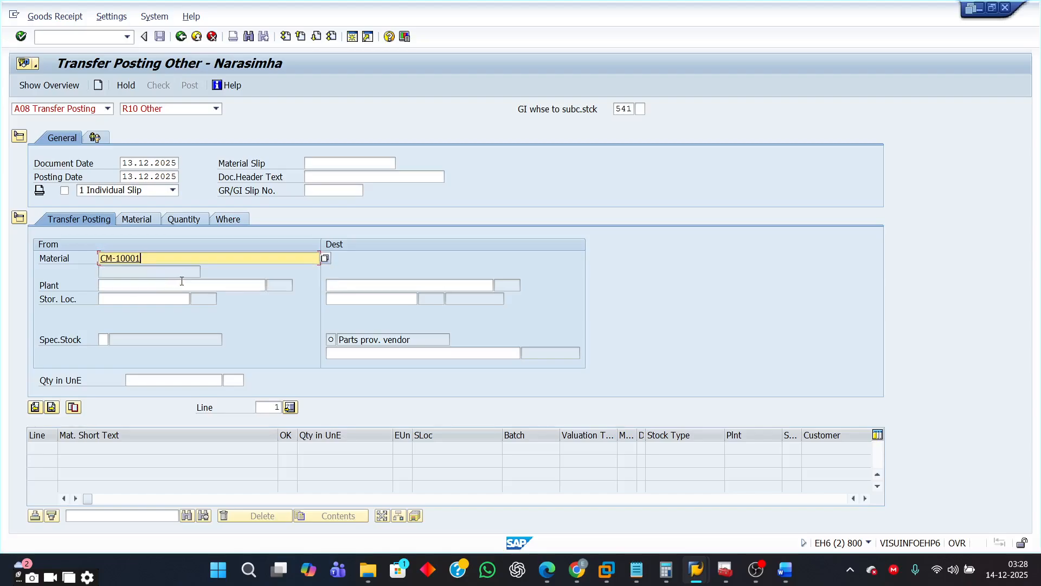
left_click(122, 286)
type("9")
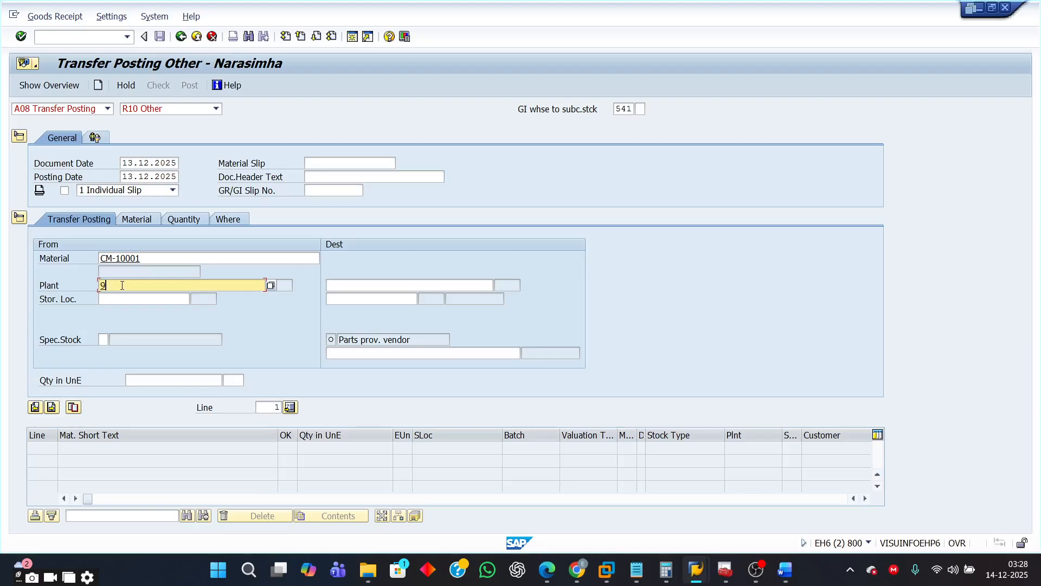
left_click(112, 300)
left_click(114, 298)
type("1000")
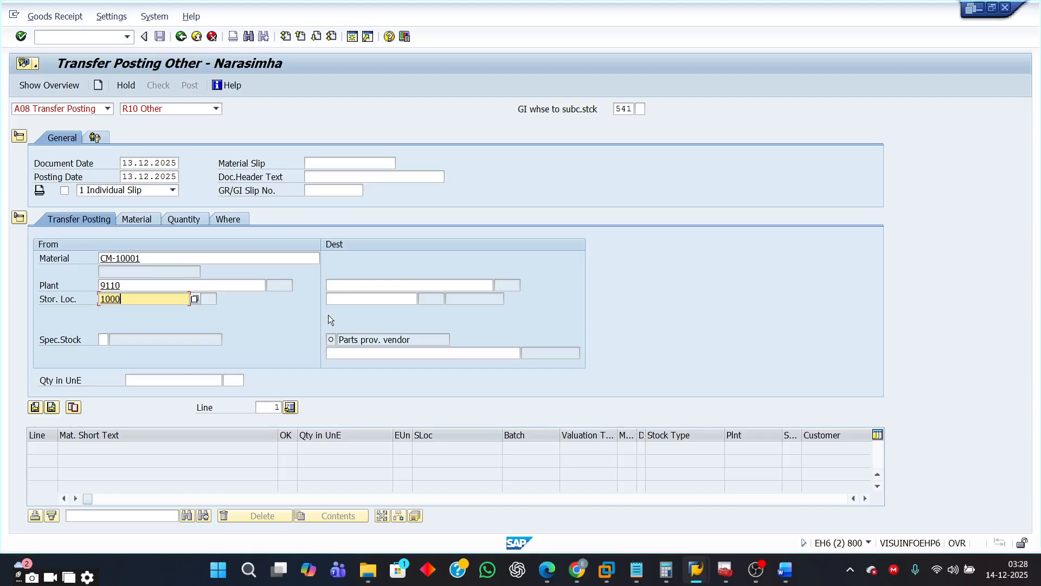
left_click(339, 299)
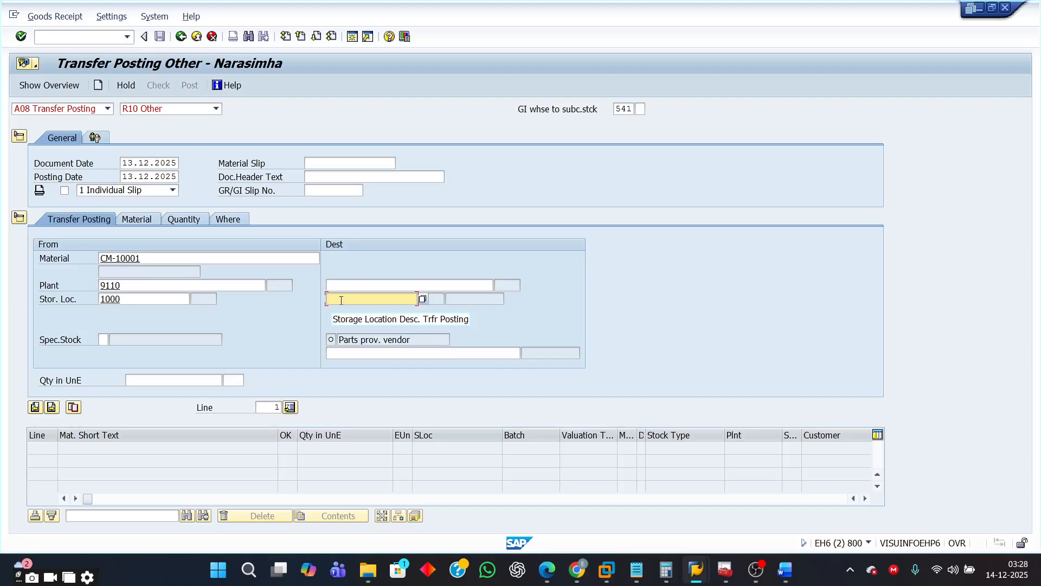
type("1")
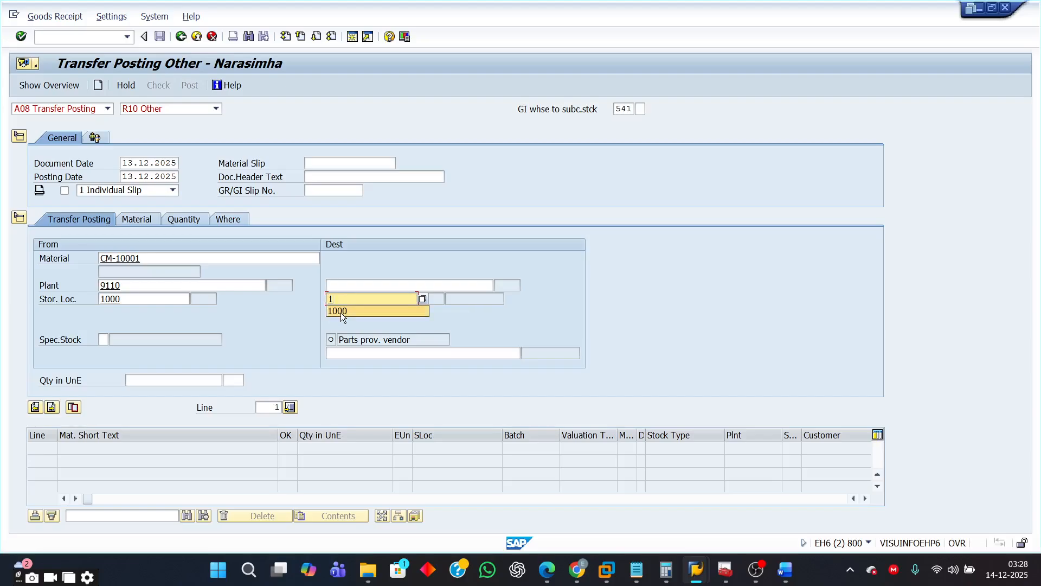
left_click(341, 313)
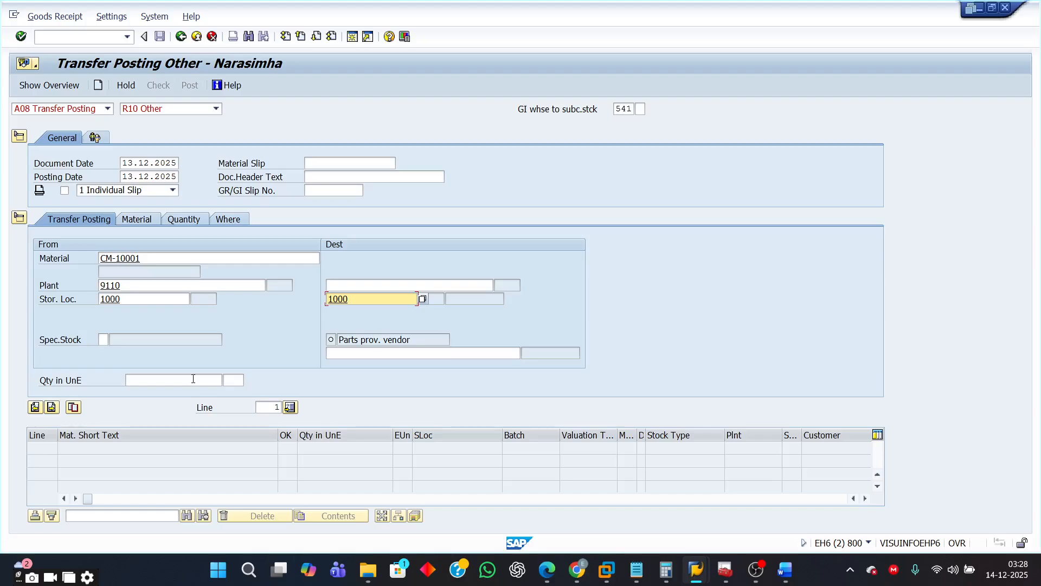
key("Return")
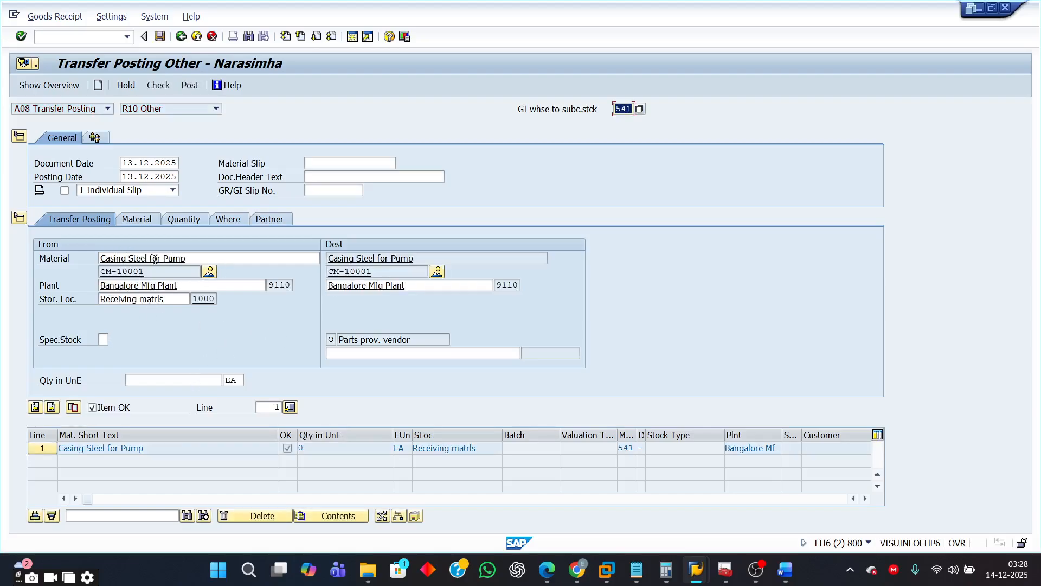
- Set the quantity to 100 and select parts provided to vendor as the destination special stock
left_click(177, 381)
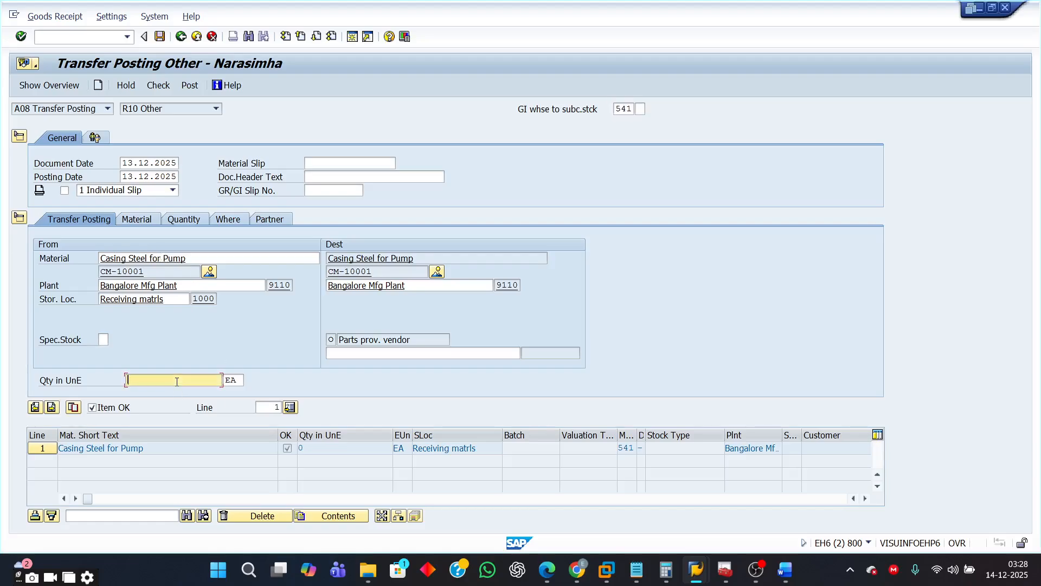
type("100")
left_click(616, 110)
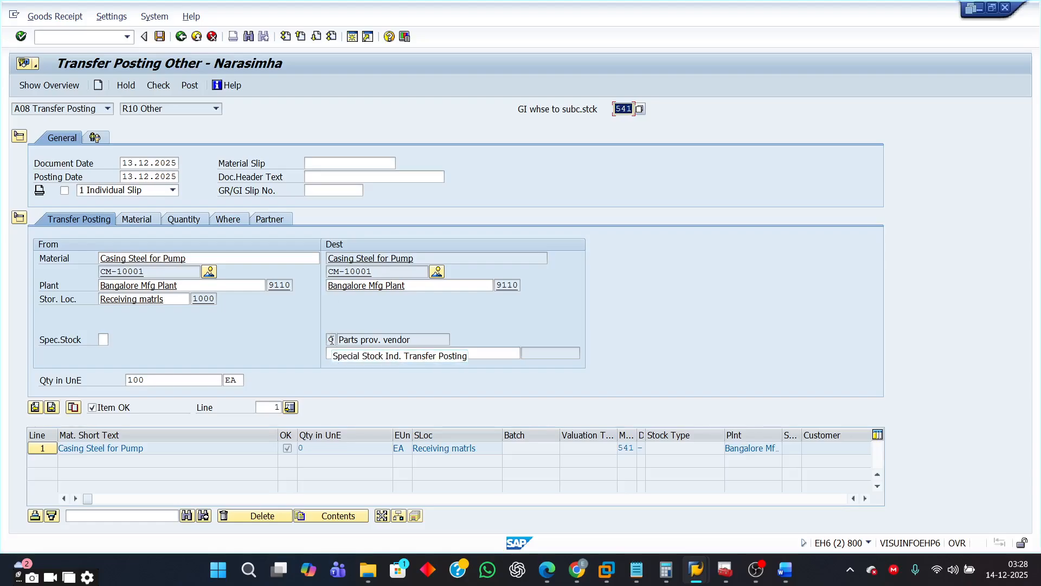
left_click(361, 339)
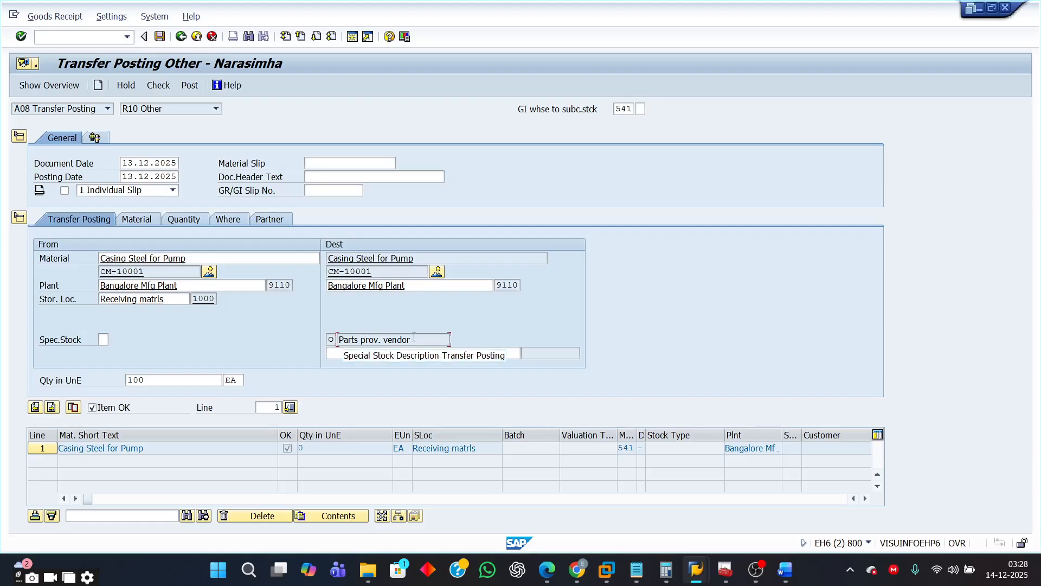
left_click_drag(413, 341, 335, 339)
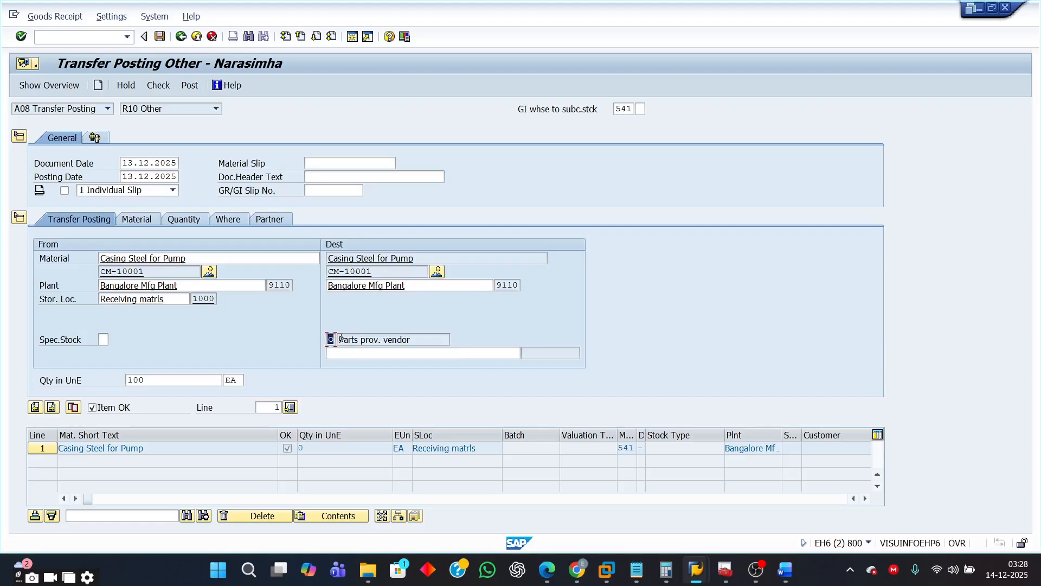
left_click_drag(618, 109, 650, 109)
- Enter vendor 50005 as the destination subcontractor and move on to the next item line
left_click(342, 353)
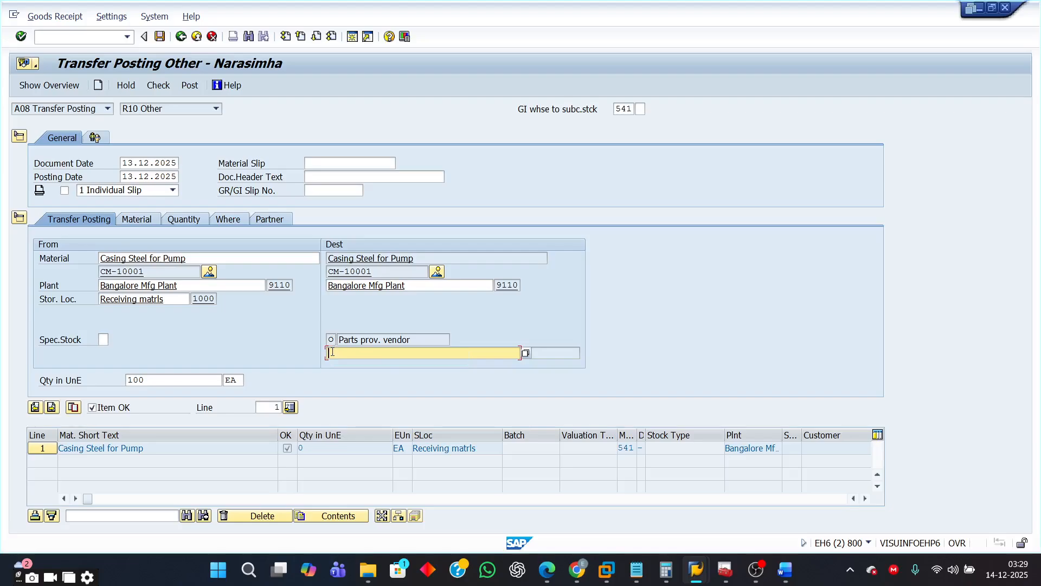
type("5")
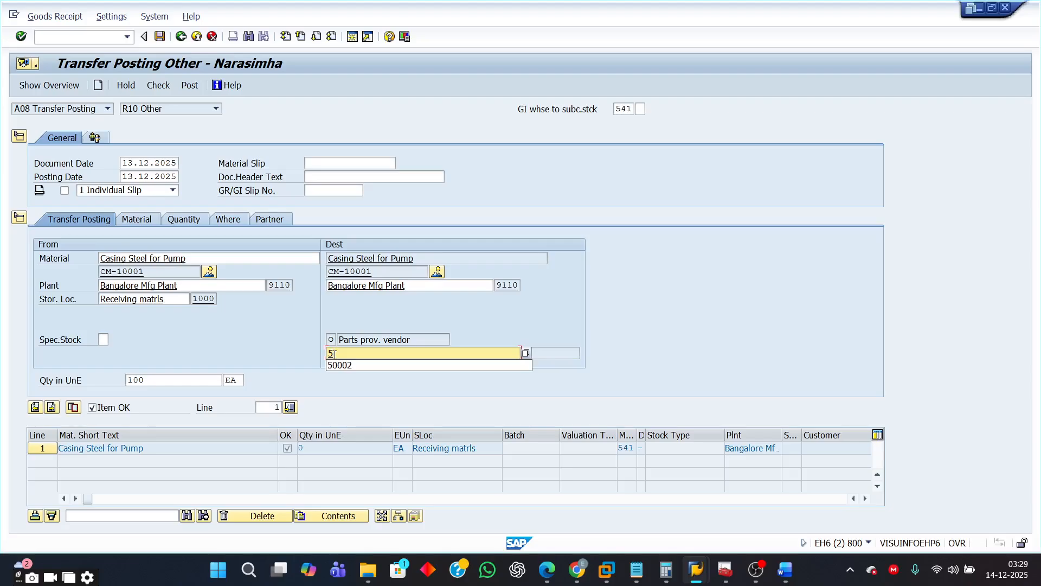
type("0005")
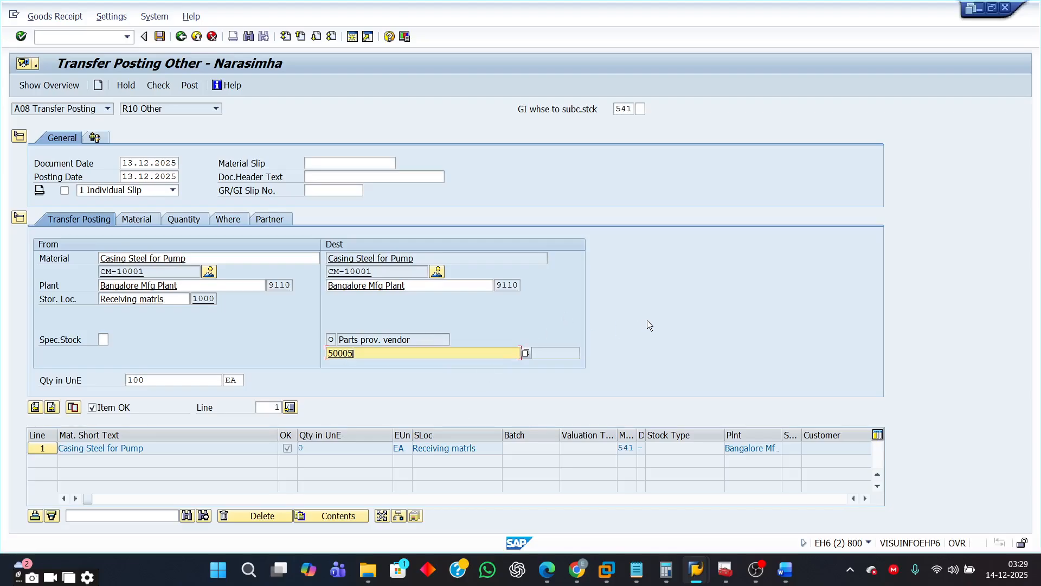
key("Return")
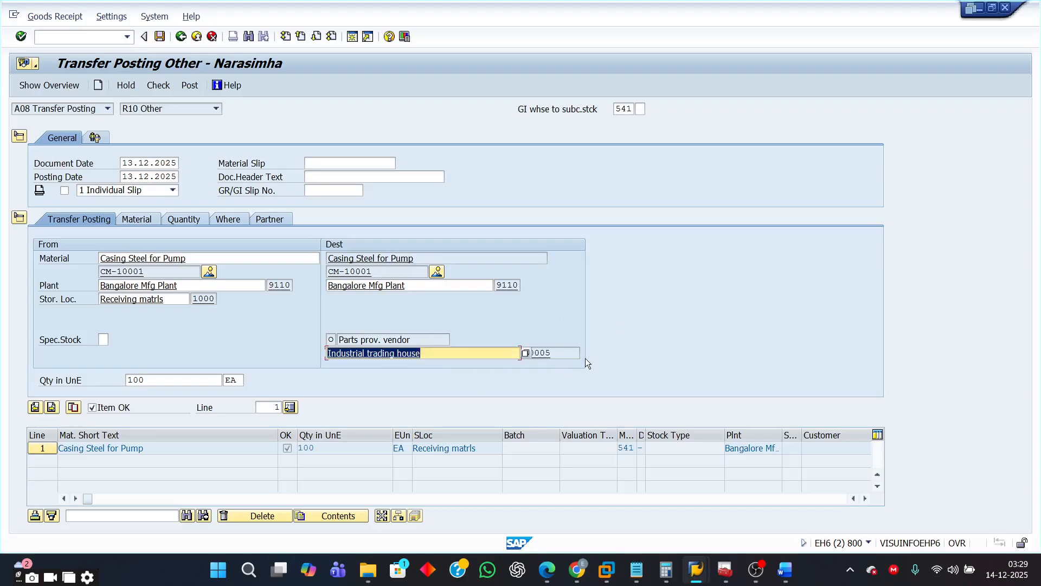
left_click(564, 352)
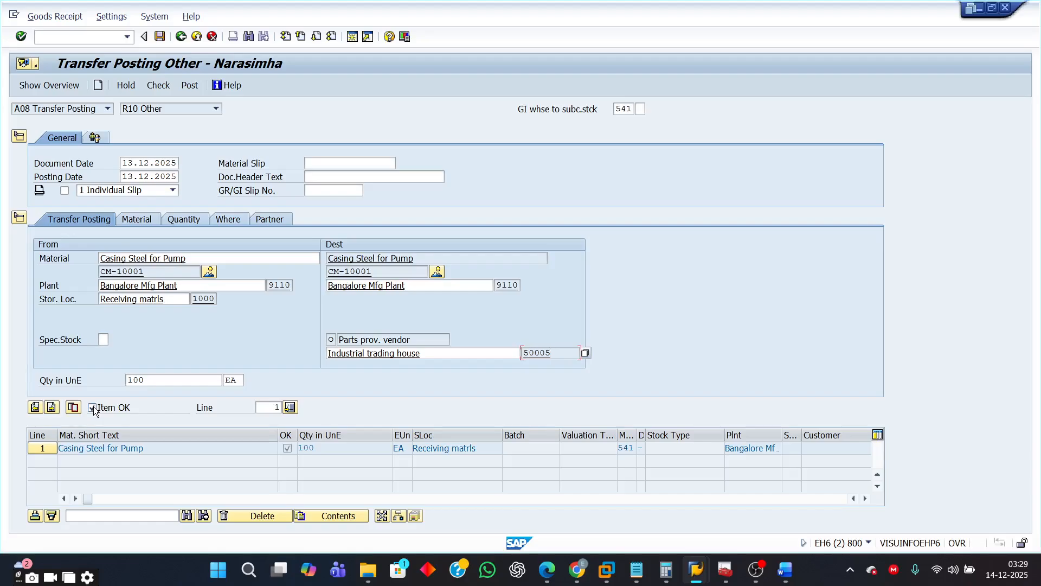
left_click(52, 407)
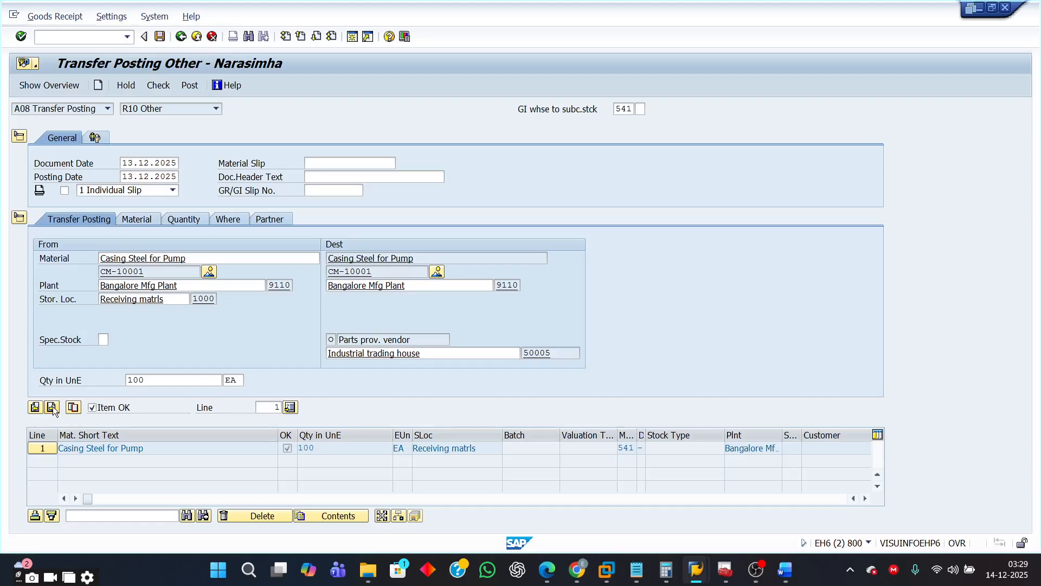
- Enter material CM-10002 on the new line, from plant 9110 and storage location 1000
left_click(125, 259)
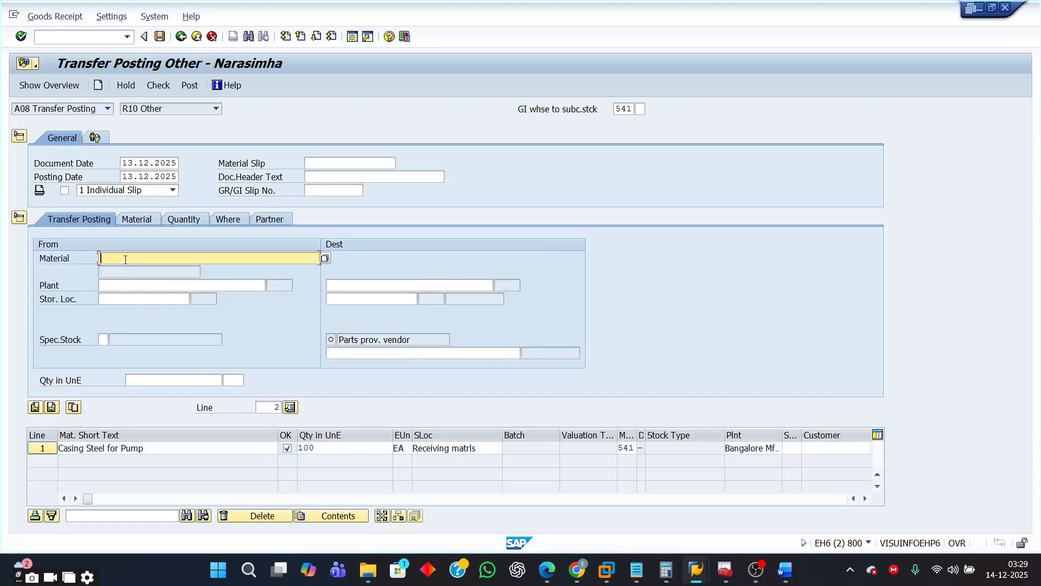
type("CM")
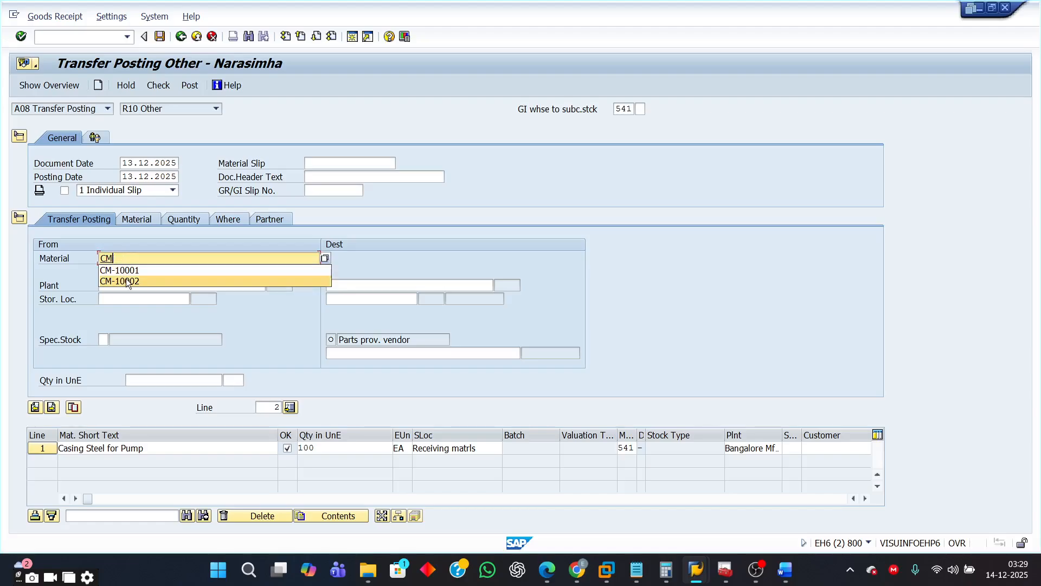
left_click(130, 281)
left_click(163, 284)
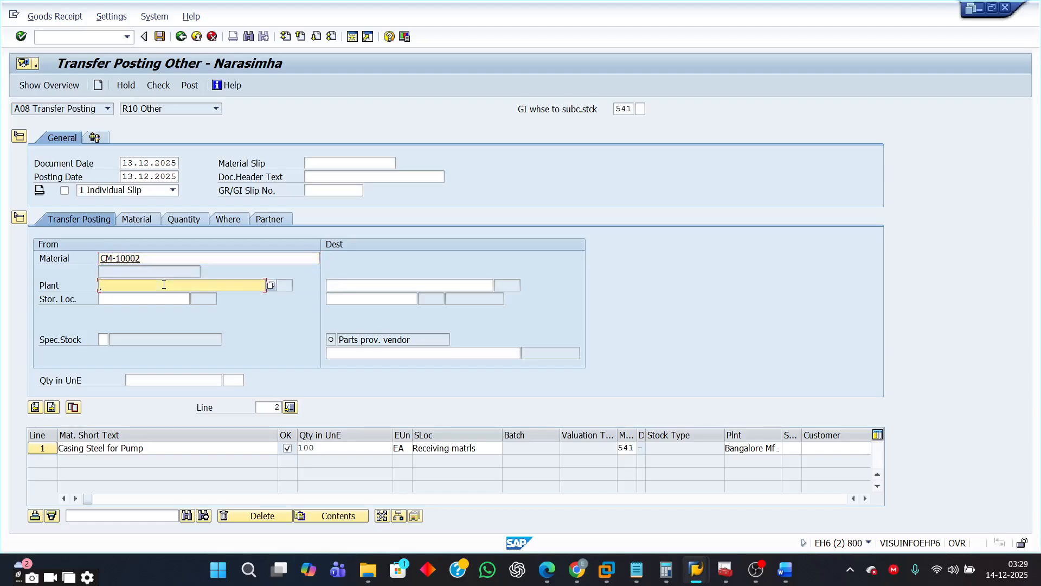
type("9")
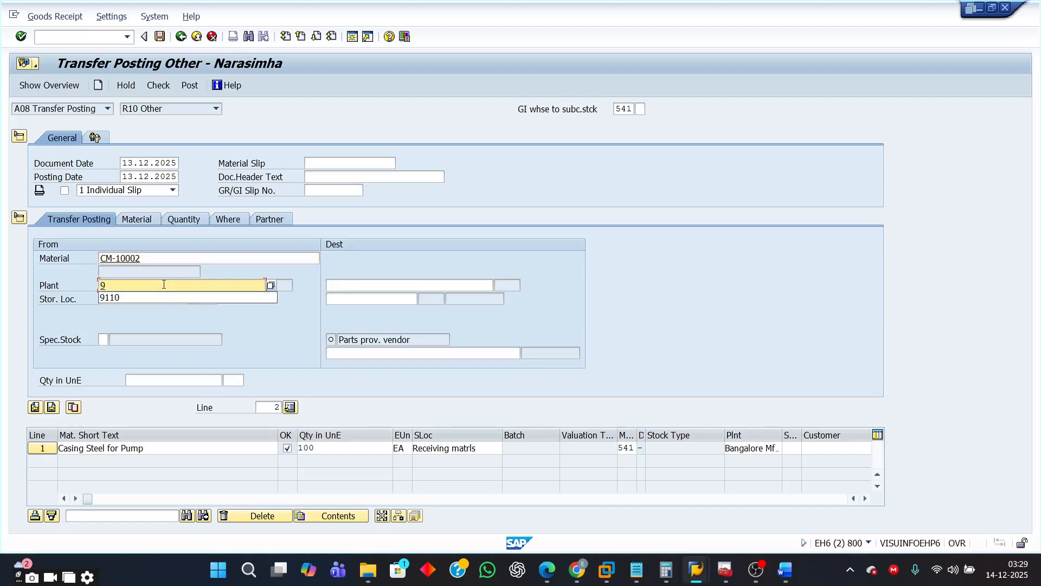
left_click(115, 297)
left_click(113, 299)
type("1")
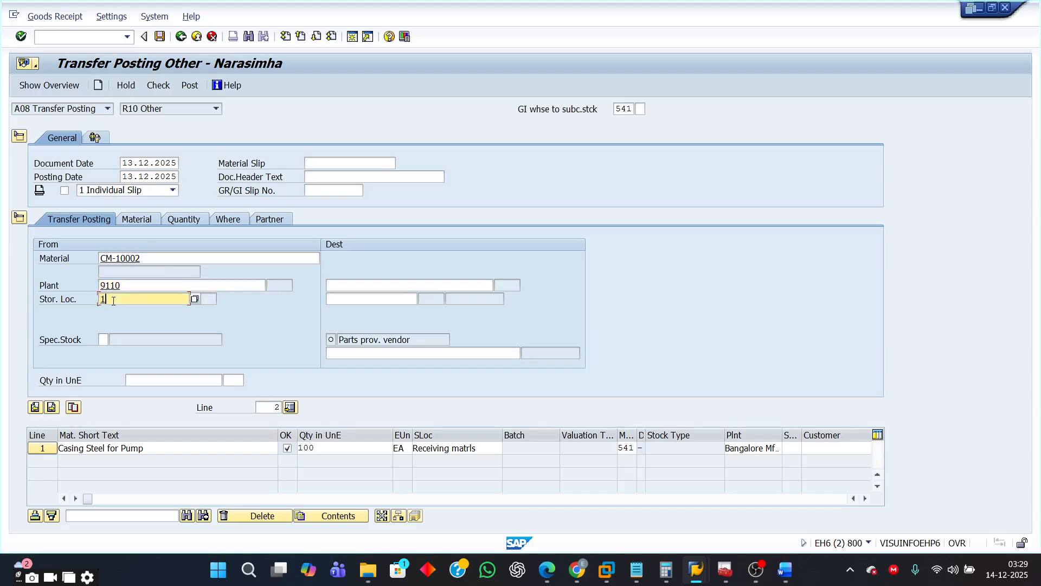
left_click(115, 311)
- Set the destination storage location to 1000 and confirm the CM-10002 item
left_click(348, 300)
type("1")
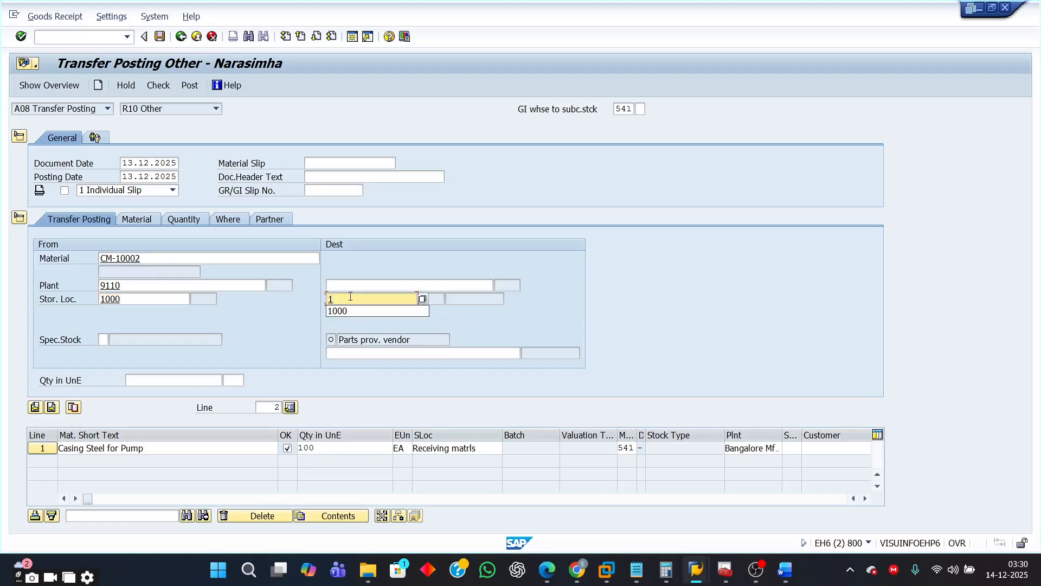
left_click(344, 309)
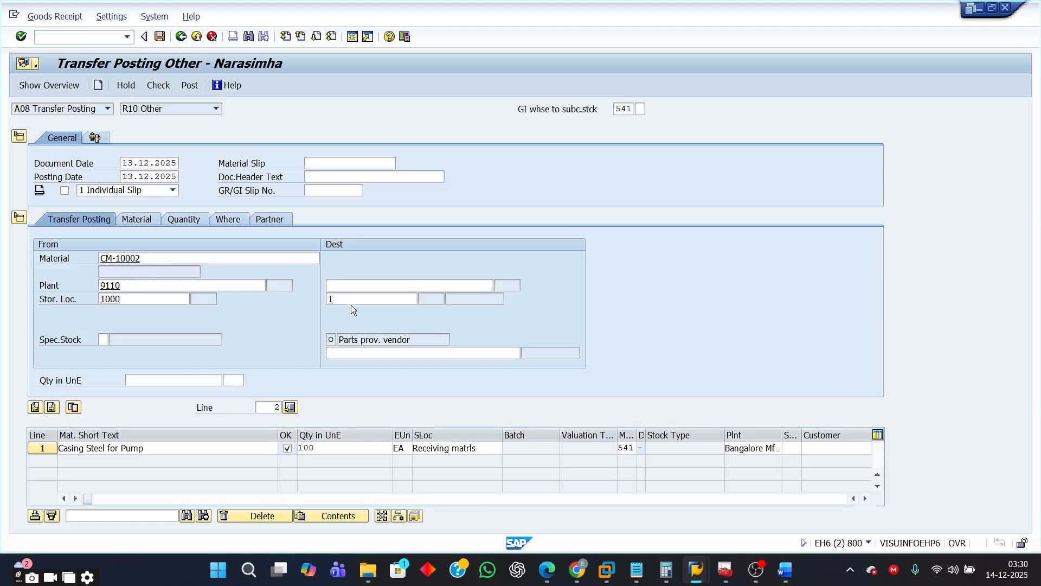
left_click(350, 302)
type("0")
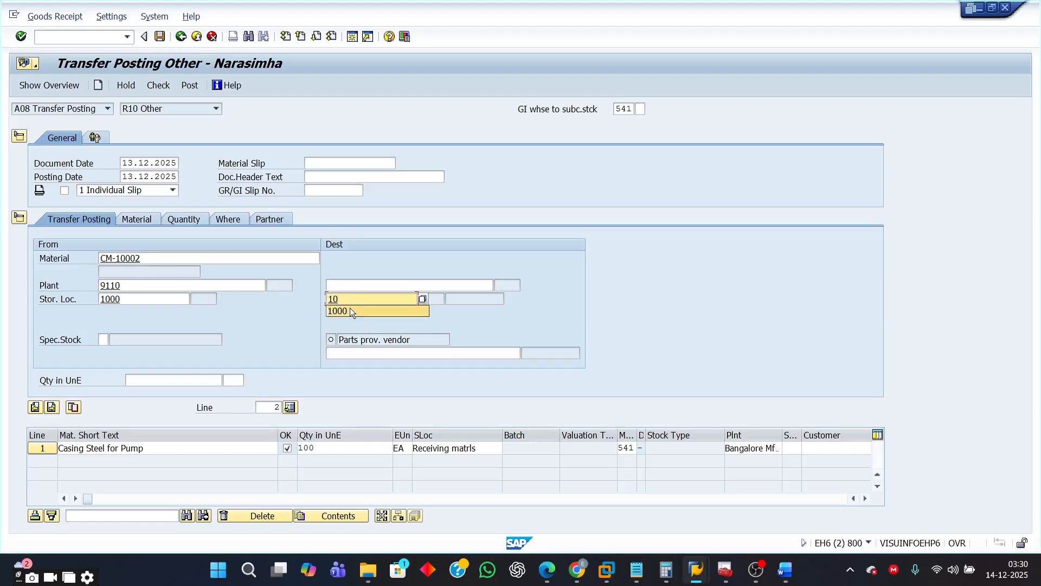
left_click(352, 309)
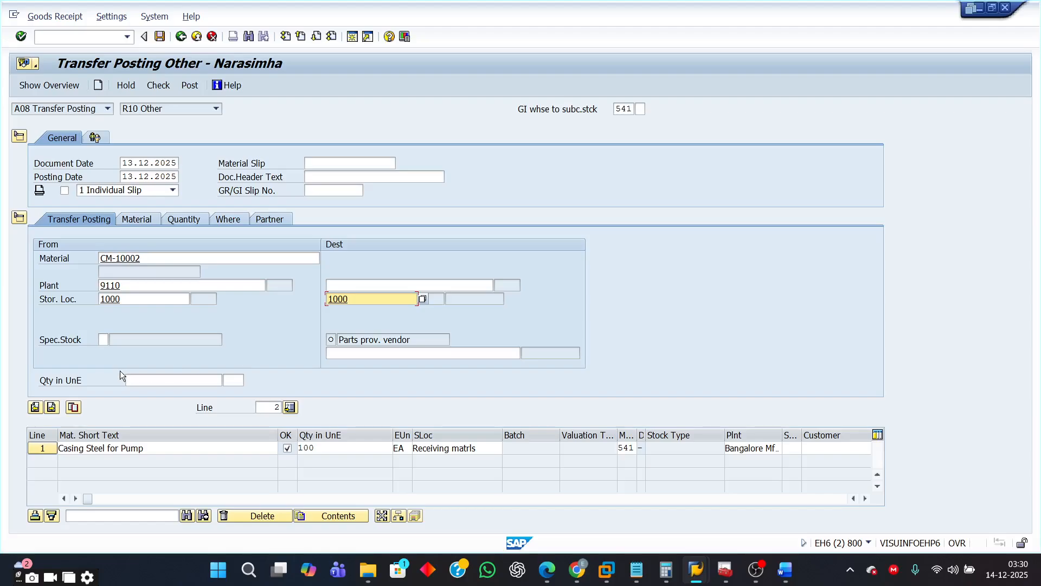
left_click(152, 381)
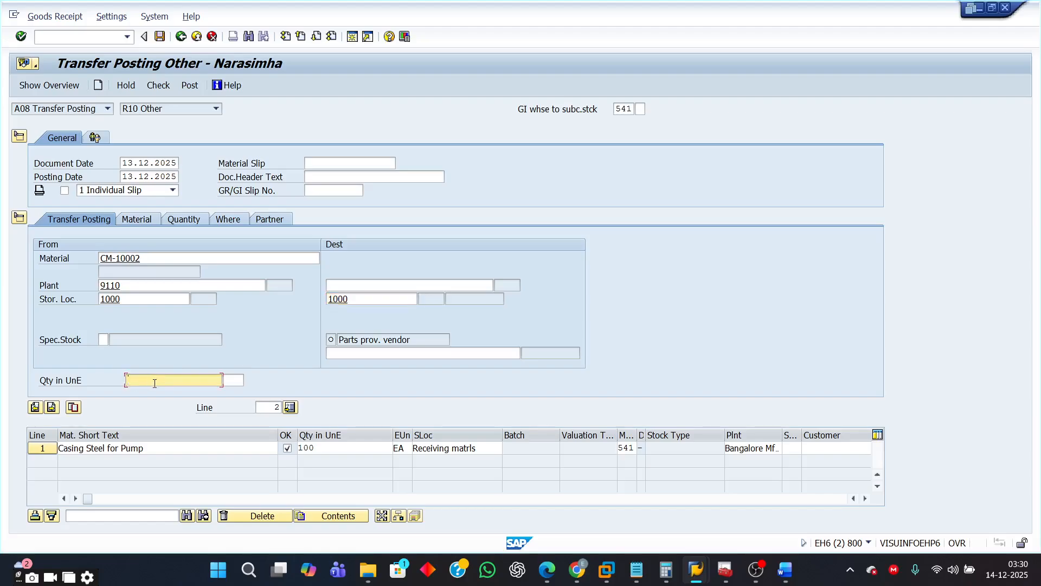
key("Return")
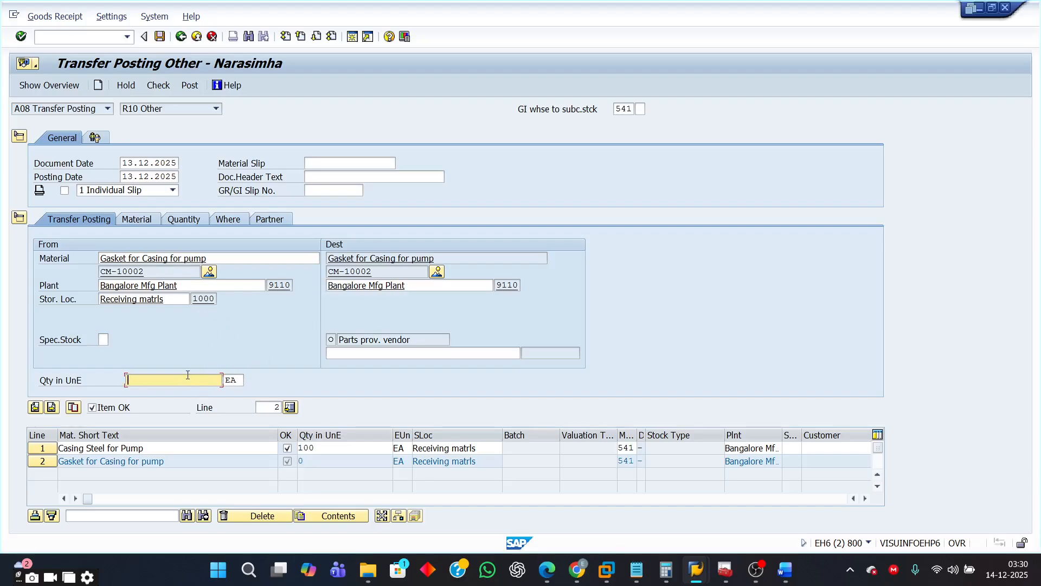
- Enter quantity 100 for CM-10002, checking the exercise's component table, and move on to the next item line
type("100")
left_click(784, 570)
scroll(671, 447, "down", 1)
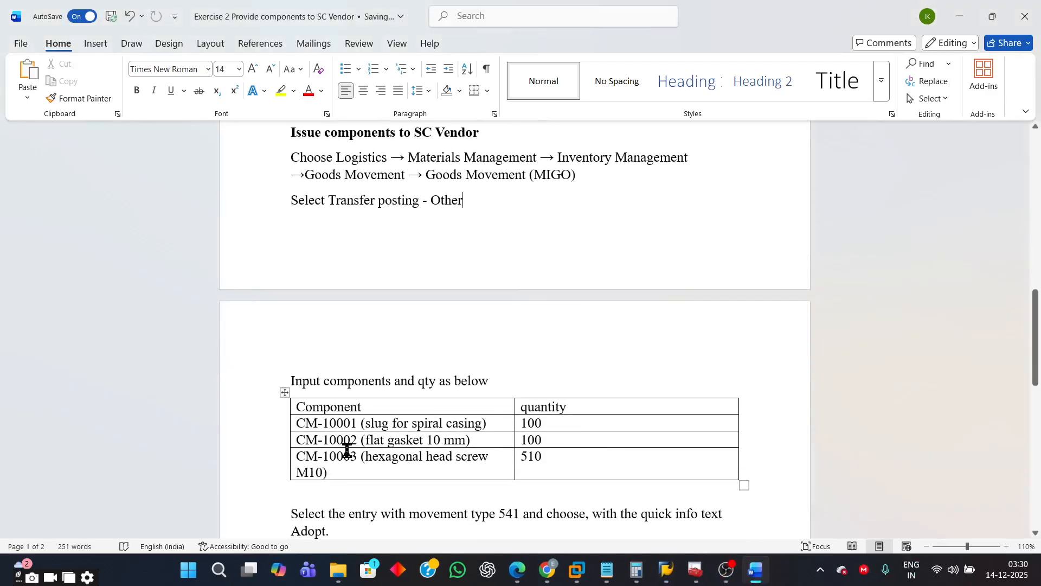
left_click(294, 438)
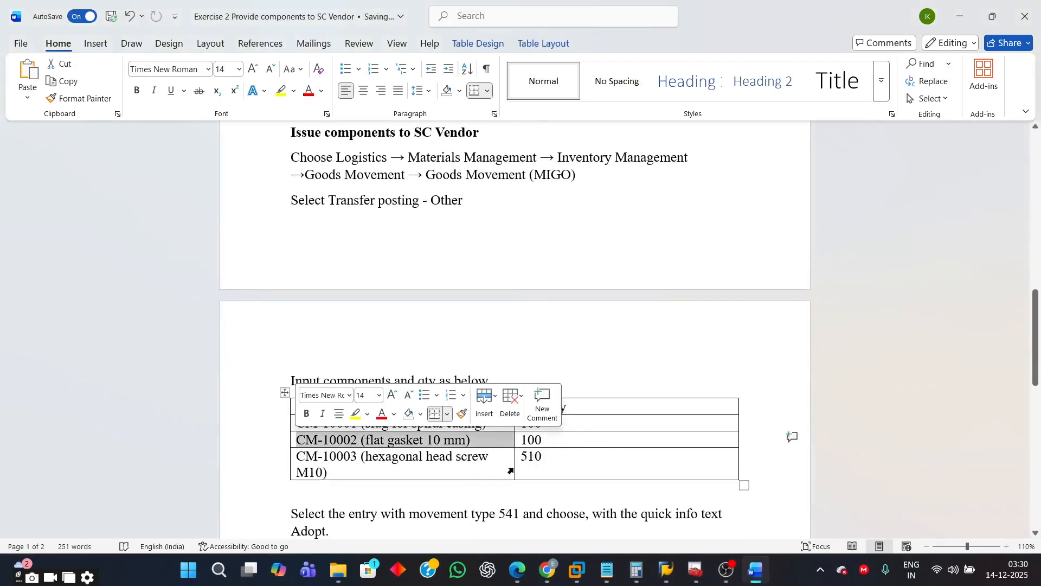
left_click(380, 470)
left_click_drag(297, 457, 547, 463)
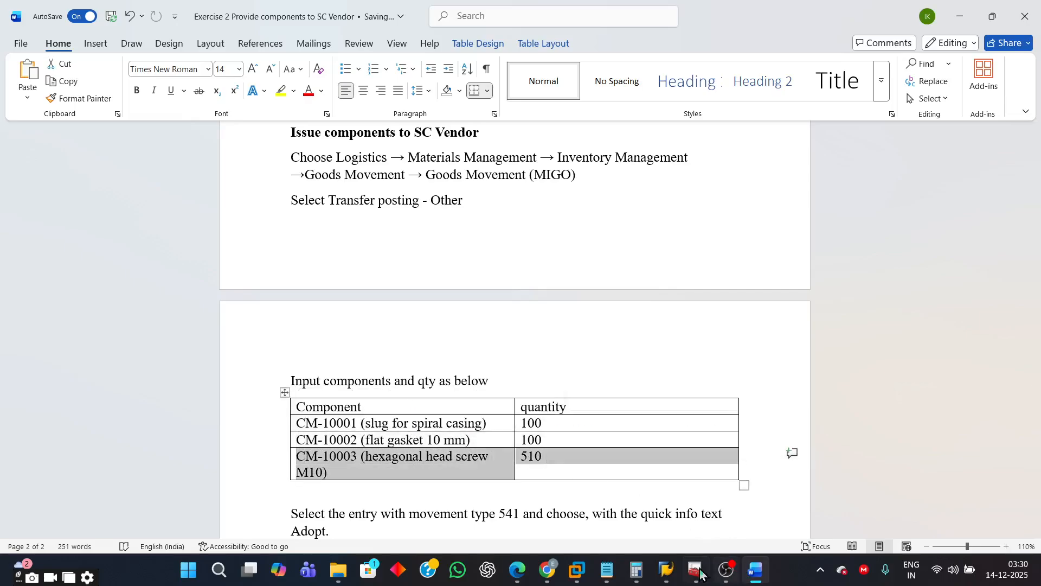
mouse_move(666, 569)
left_click(774, 498)
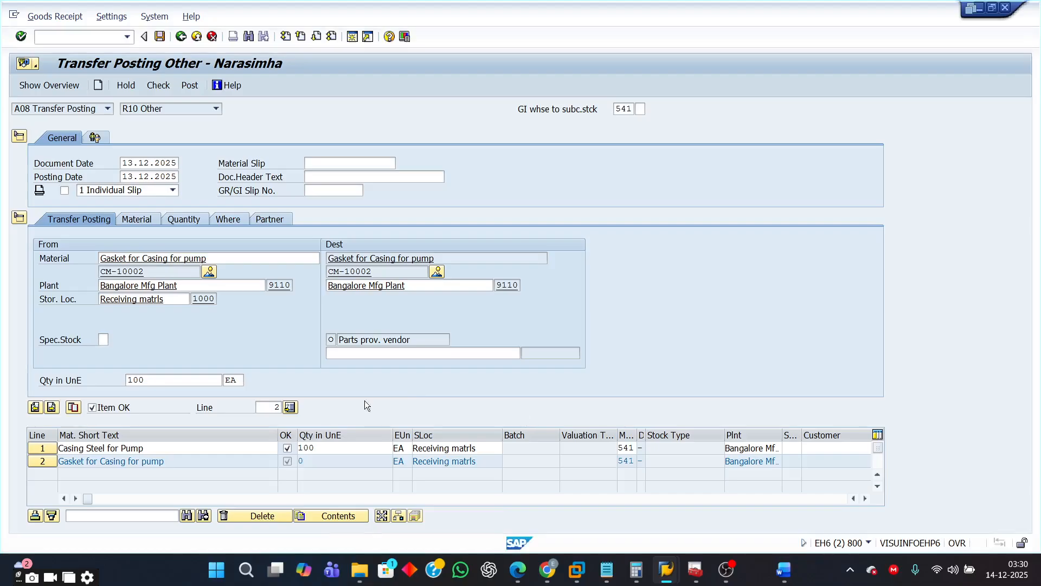
left_click(51, 407)
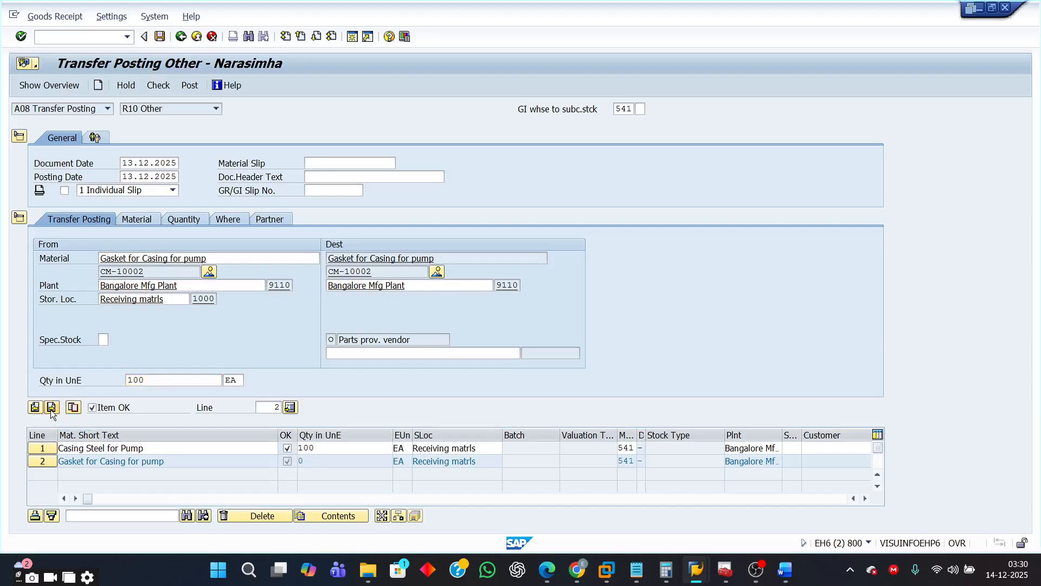
- Enter material CM-10003 on line 3, from plant 9110 and storage location 1000
left_click(138, 257)
left_click(139, 257)
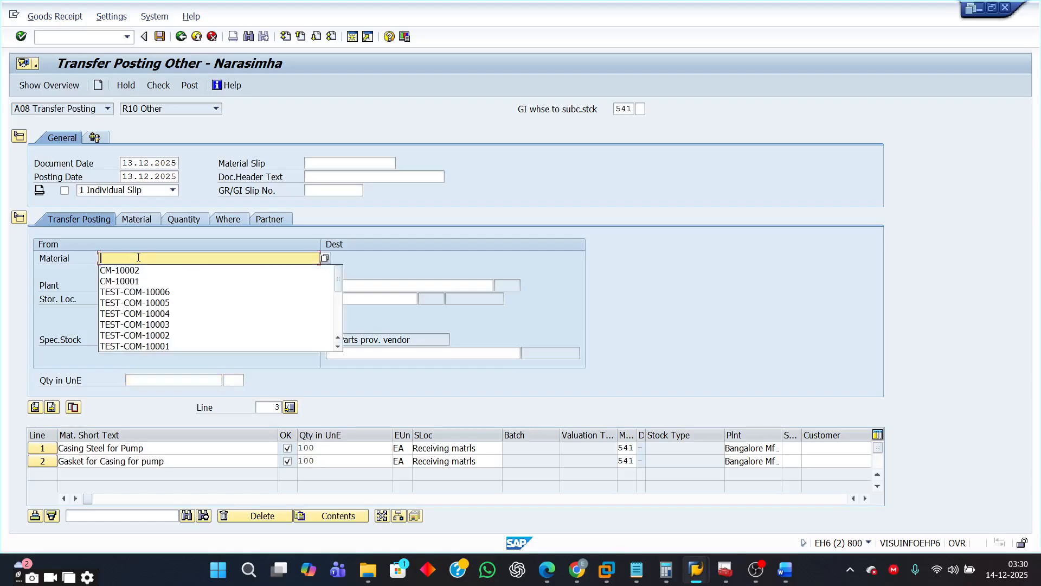
left_click(136, 268)
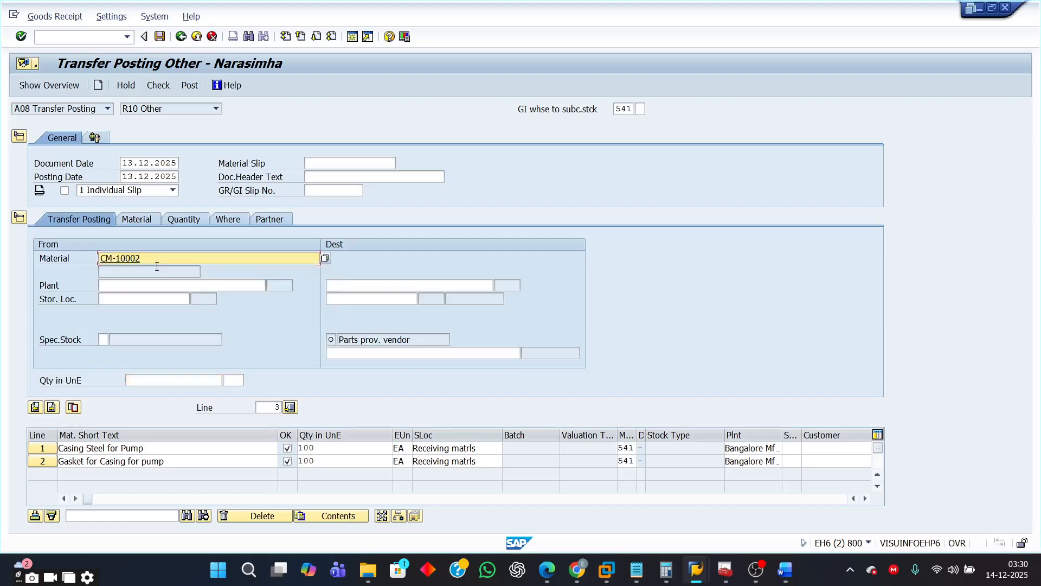
key("BackSpace")
type("3")
left_click(164, 285)
left_click(165, 285)
type("9")
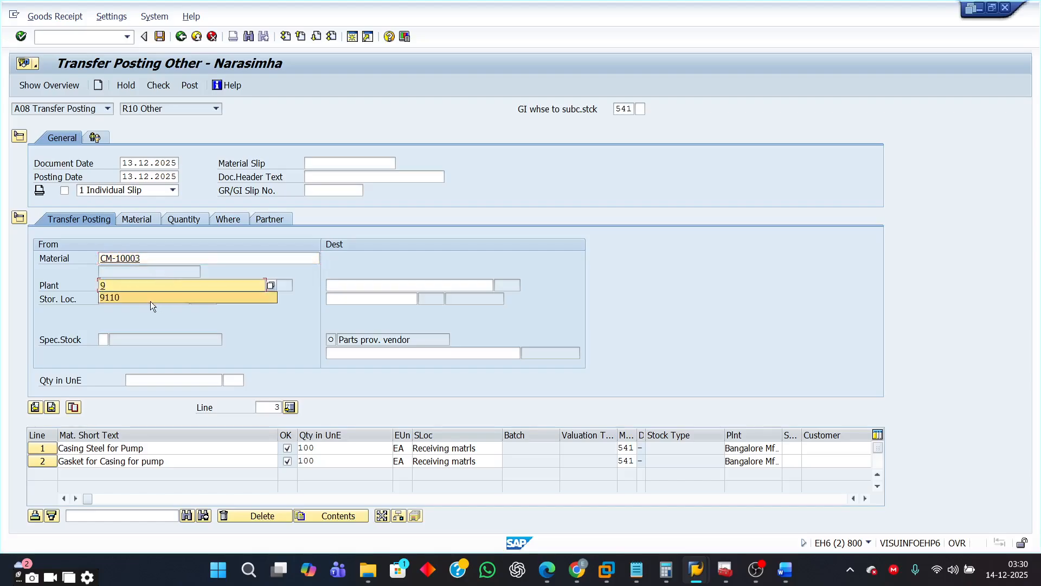
left_click(116, 297)
left_click(134, 299)
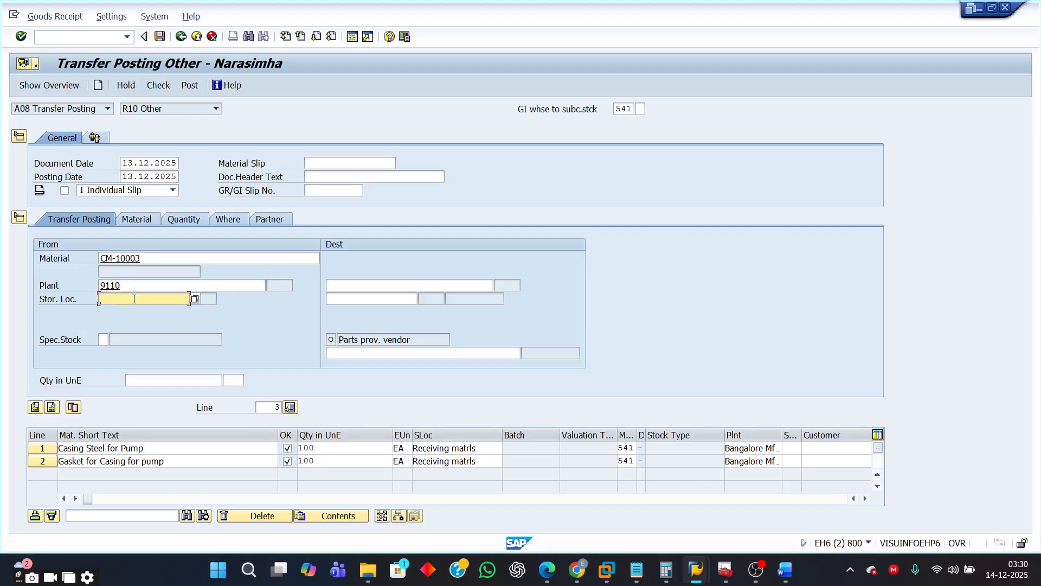
left_click(122, 313)
- Set the destination storage location to 1000 for CM-10003 and confirm the item
left_click(330, 298)
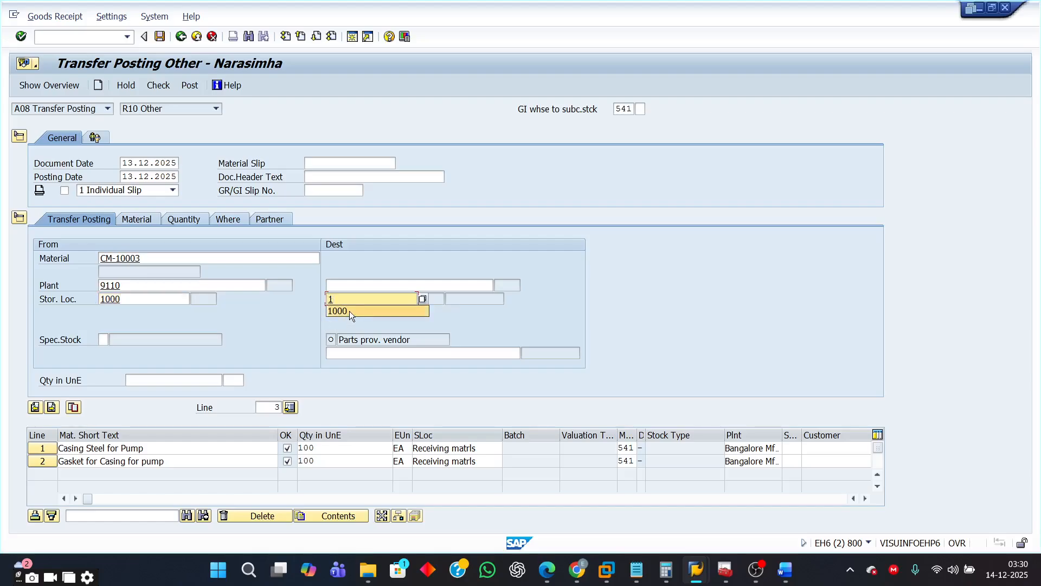
left_click(350, 310)
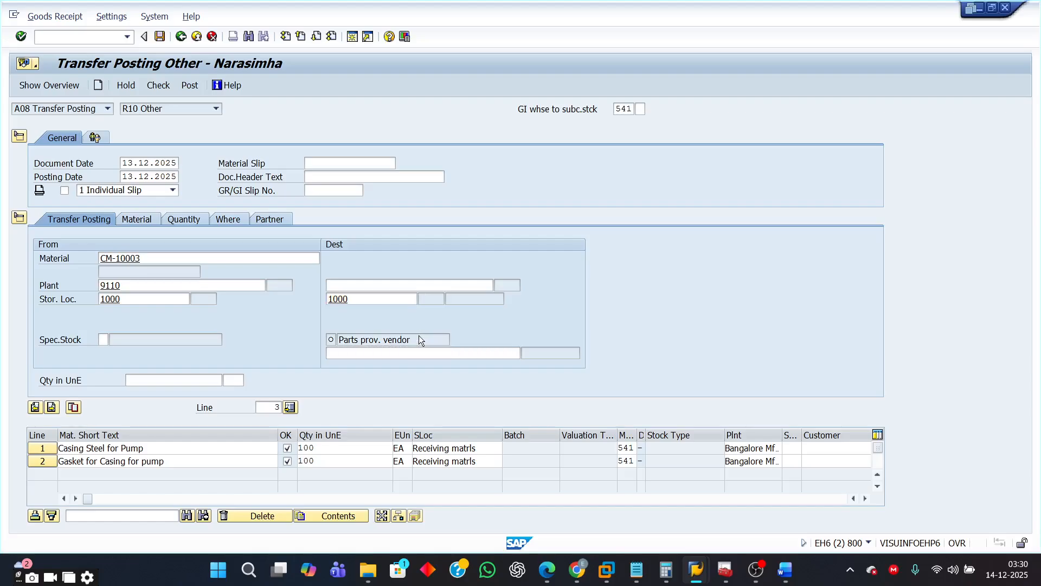
key("Return")
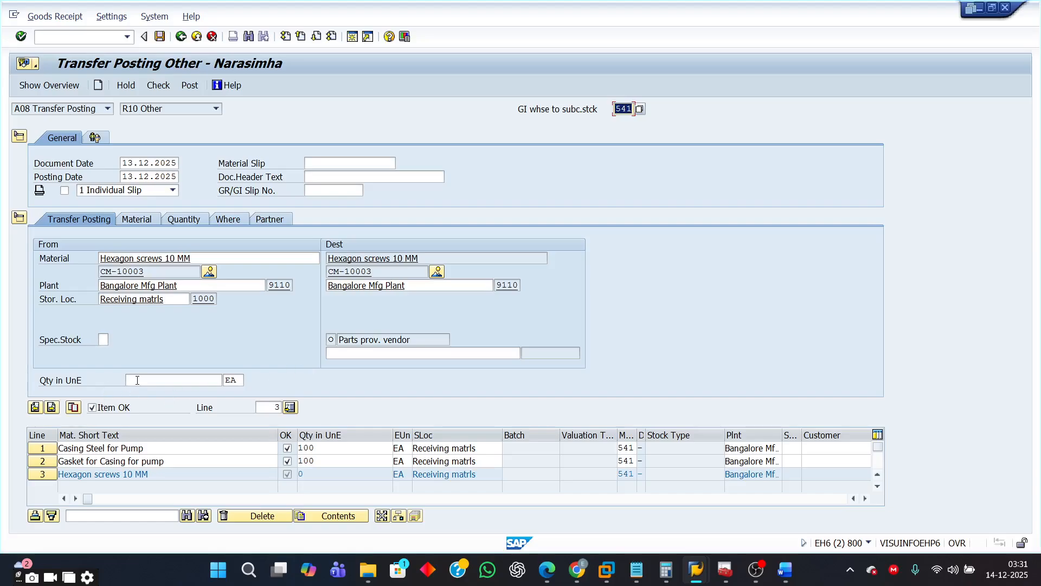
- Select vendor 50005 as the destination subcontractor for CM-10003
left_click(347, 354)
type("5")
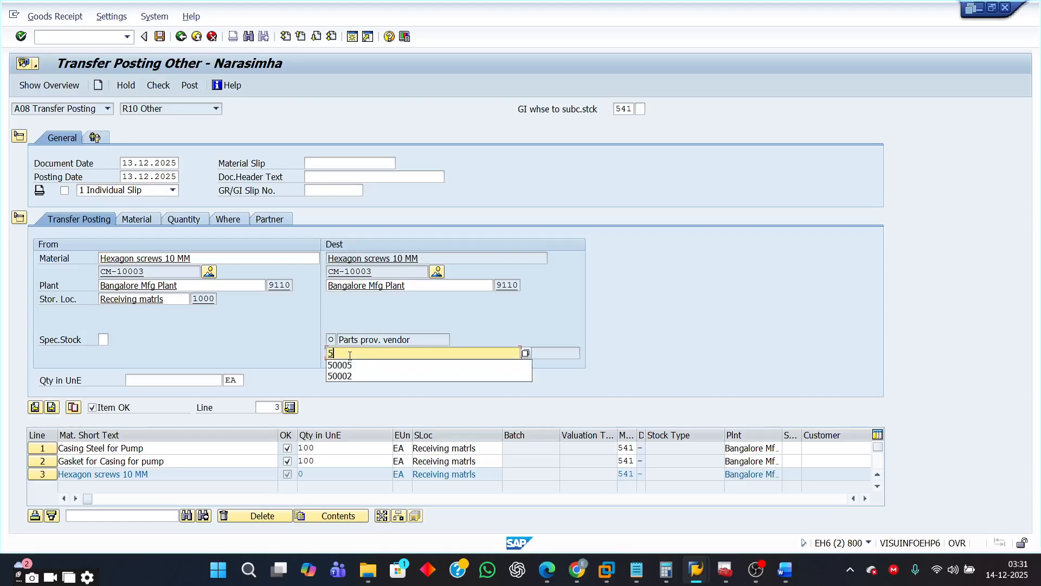
left_click(350, 365)
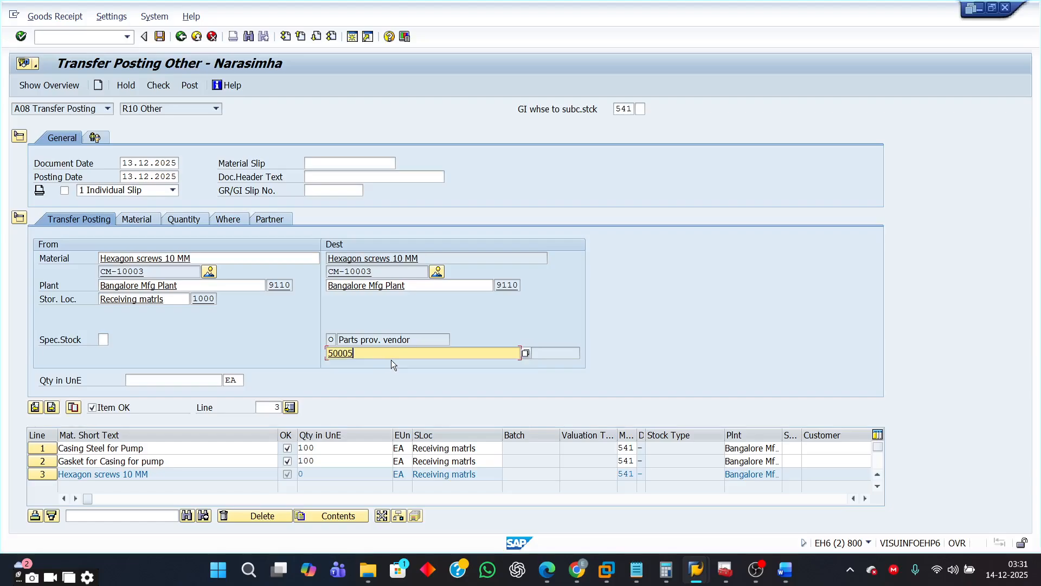
key("Return")
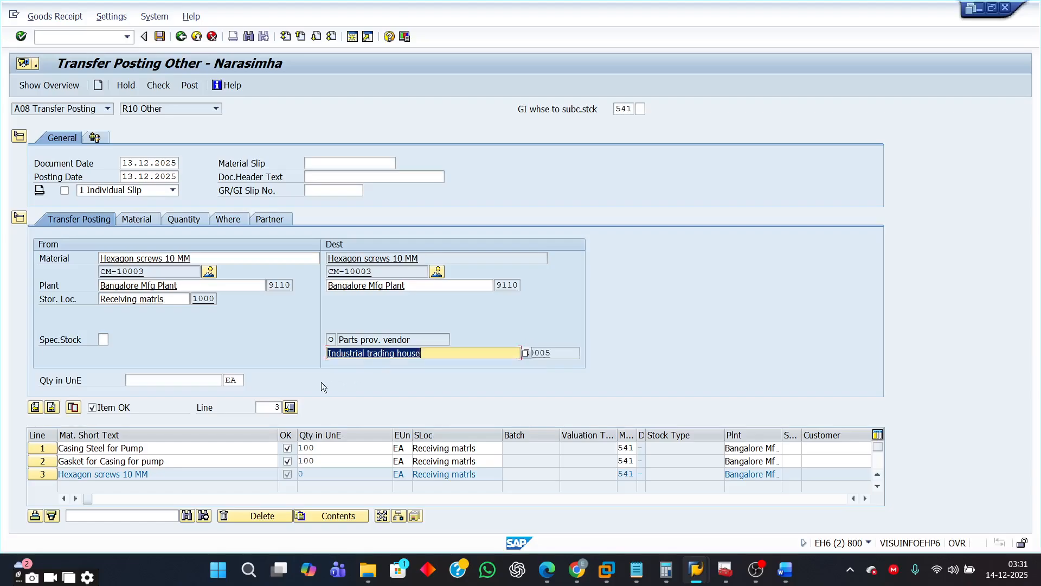
left_click(158, 378)
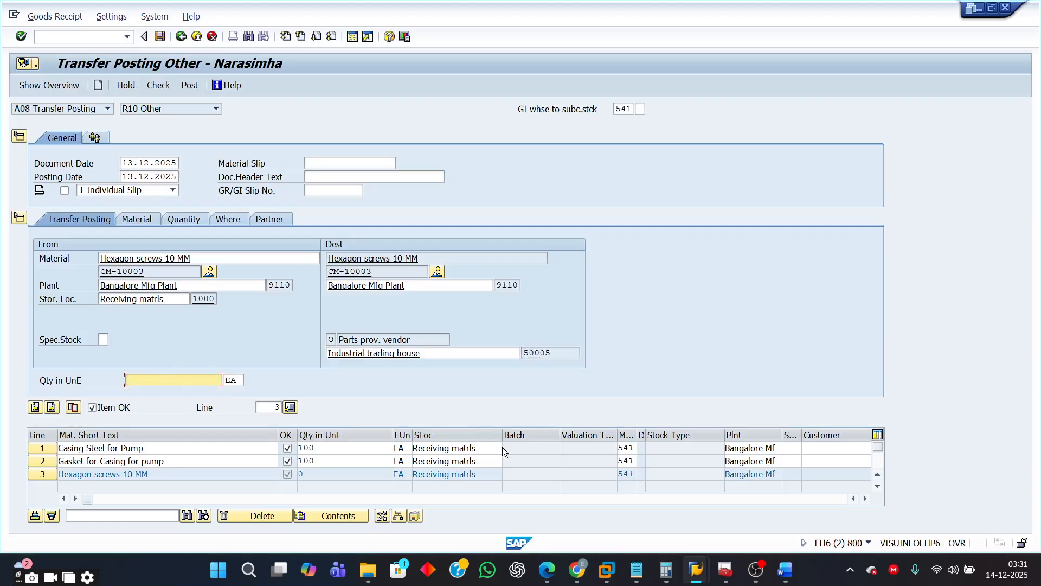
- Set CM-10003's quantity to 510 after checking it in the exercise document, and confirm the item
left_click(786, 570)
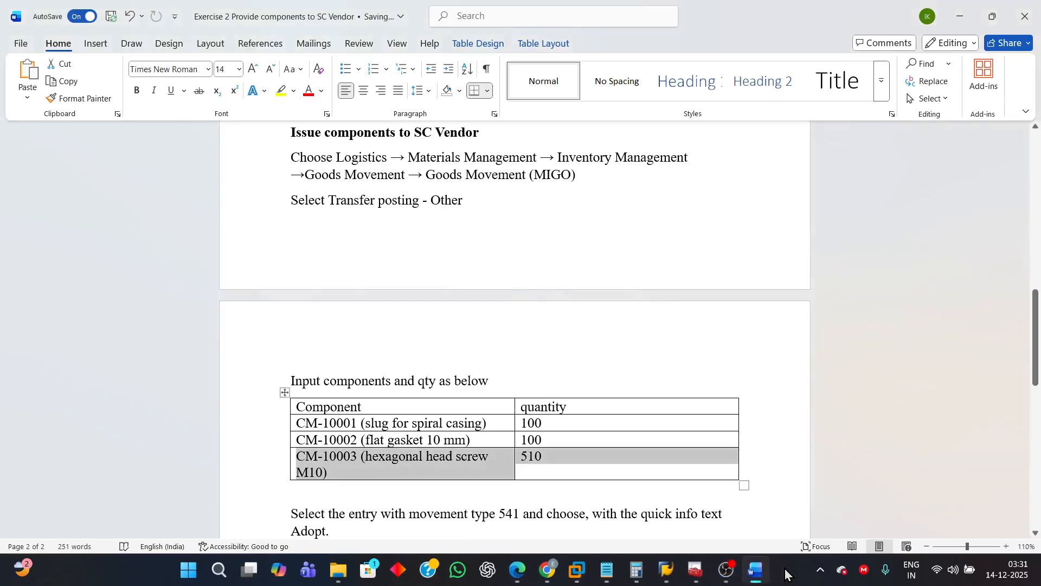
left_click(786, 571)
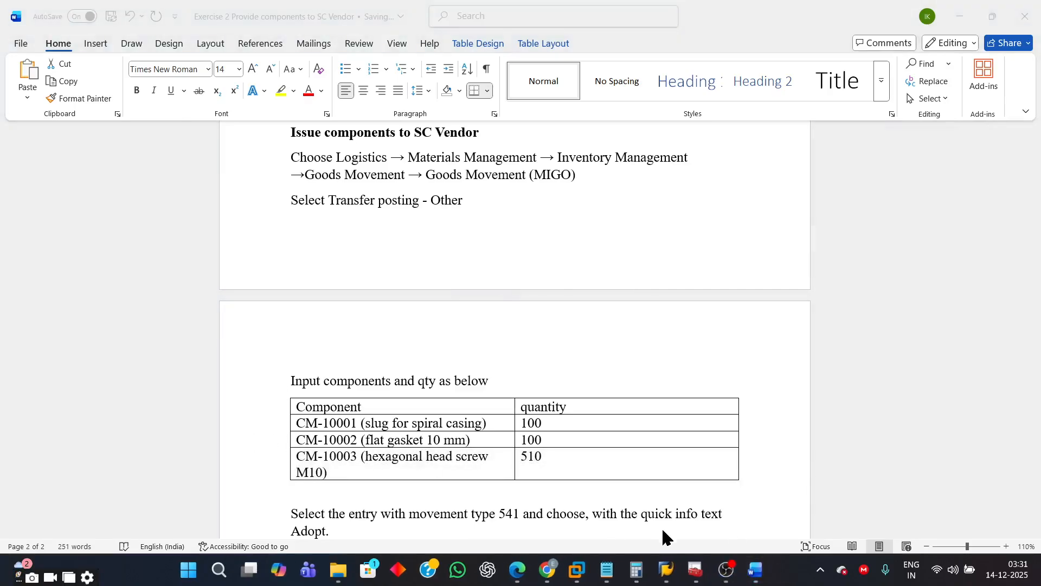
mouse_move(667, 569)
left_click(779, 525)
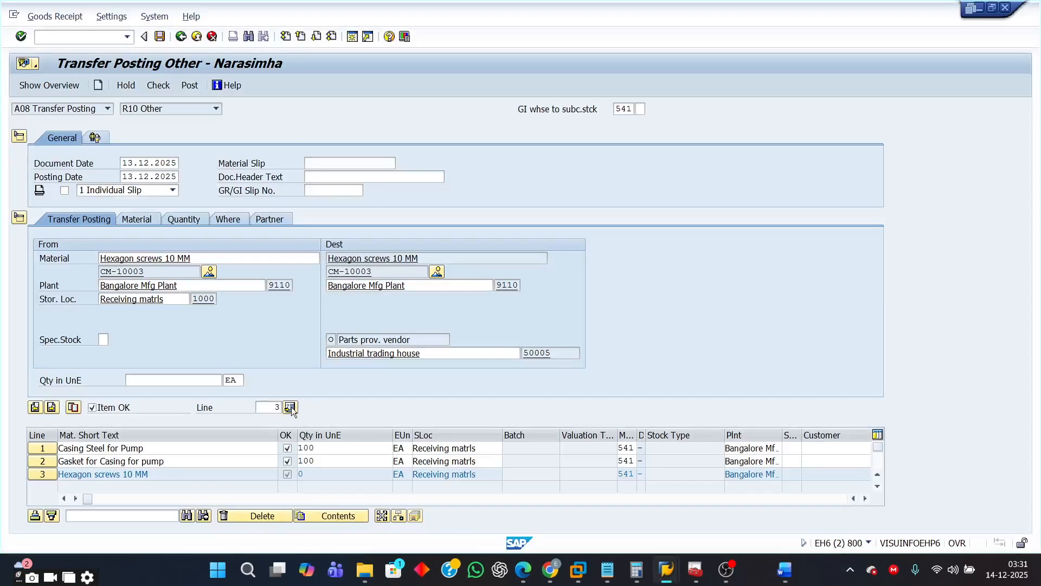
left_click(161, 381)
type("510")
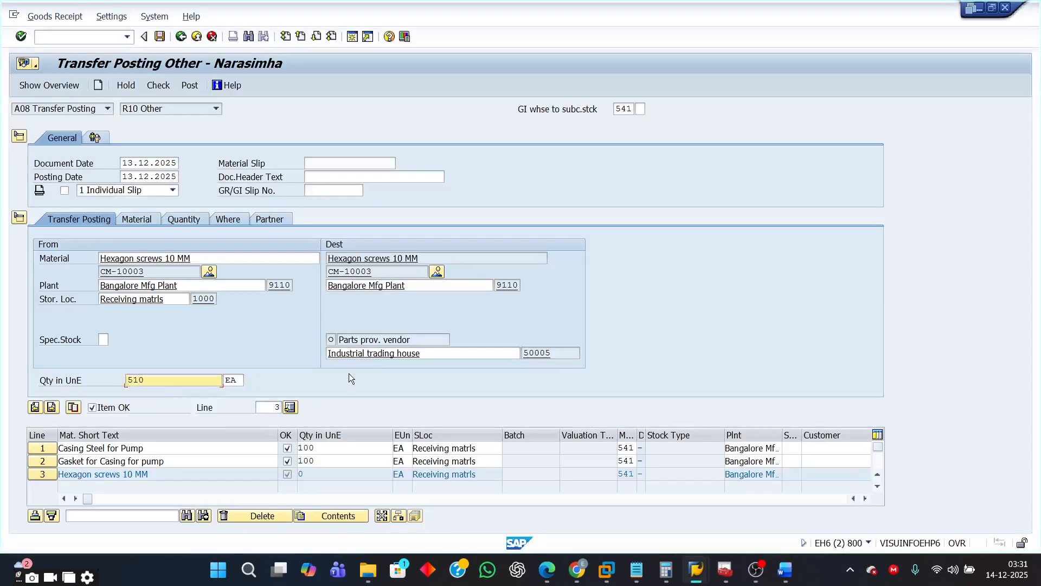
key("Return")
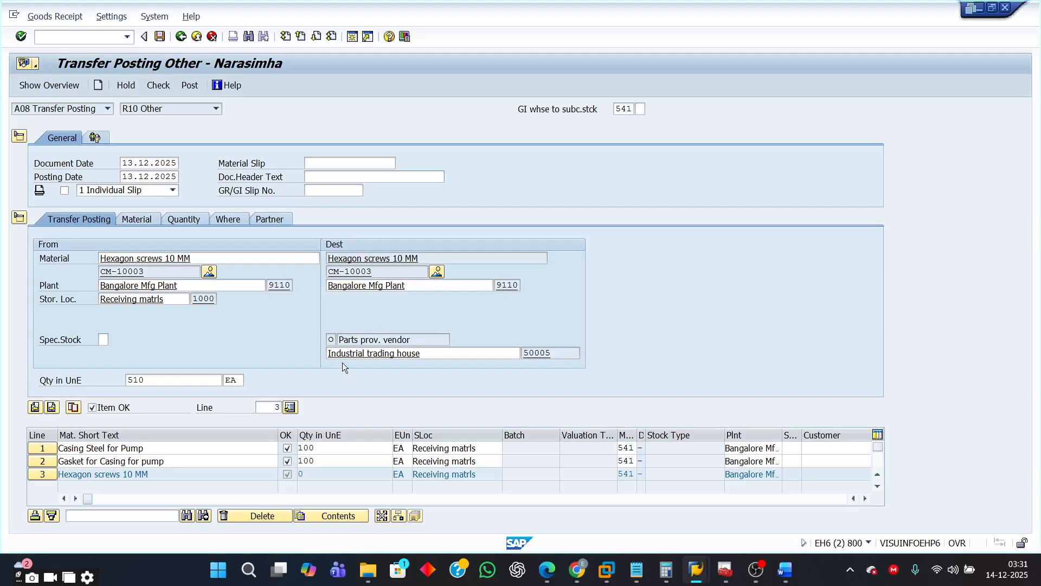
left_click(165, 379)
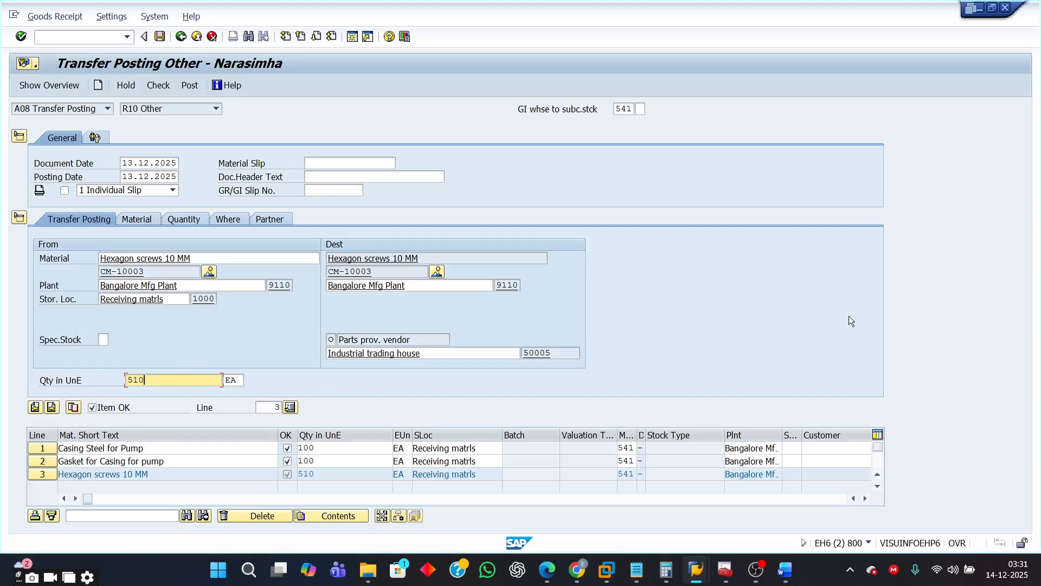
key("Return")
- Review the item quantities in the overview table and run a check of the document entries
left_click(322, 450)
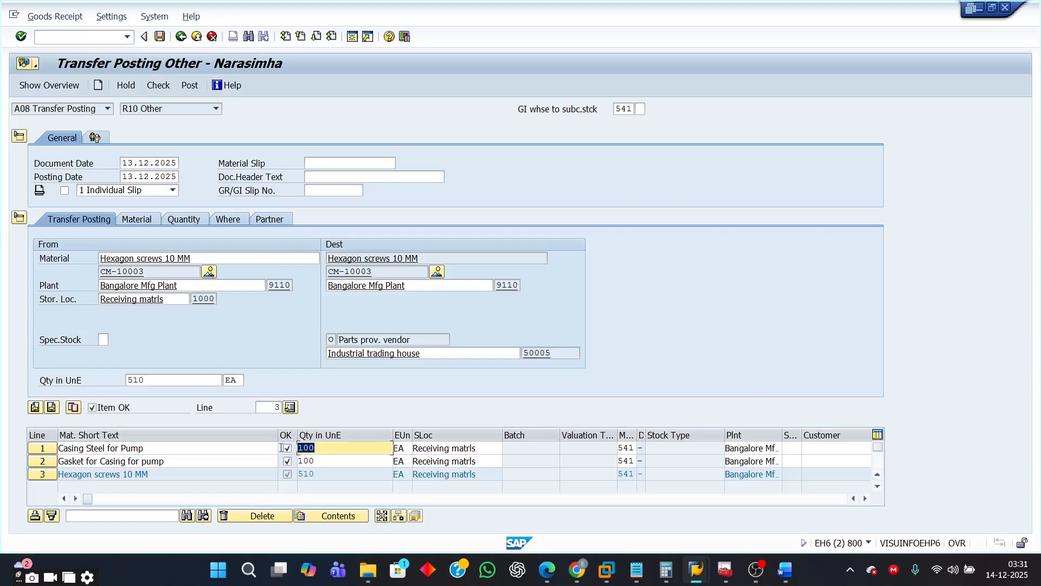
left_click(293, 461)
double_click(306, 462)
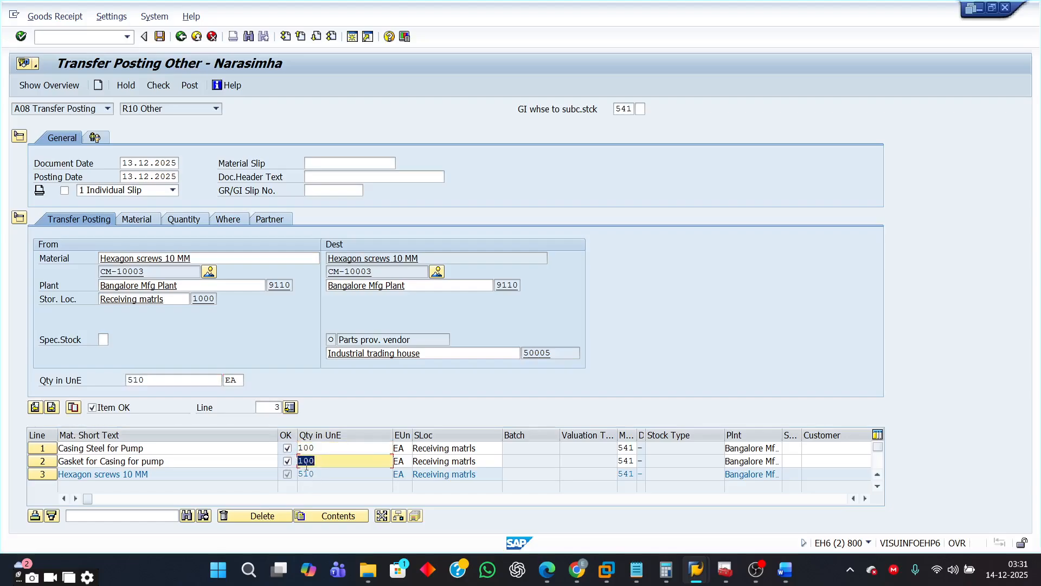
double_click(318, 474)
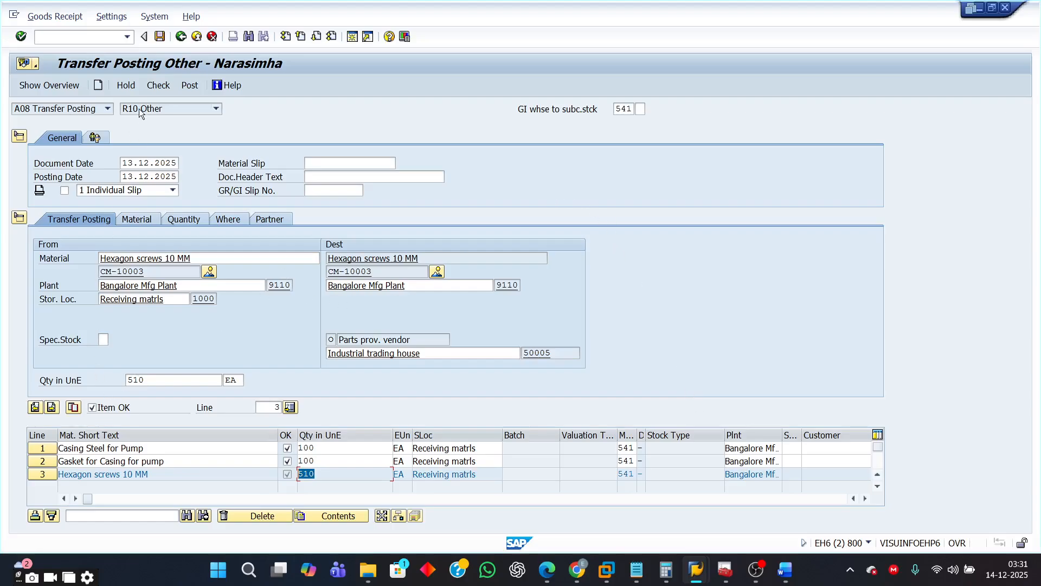
left_click(161, 86)
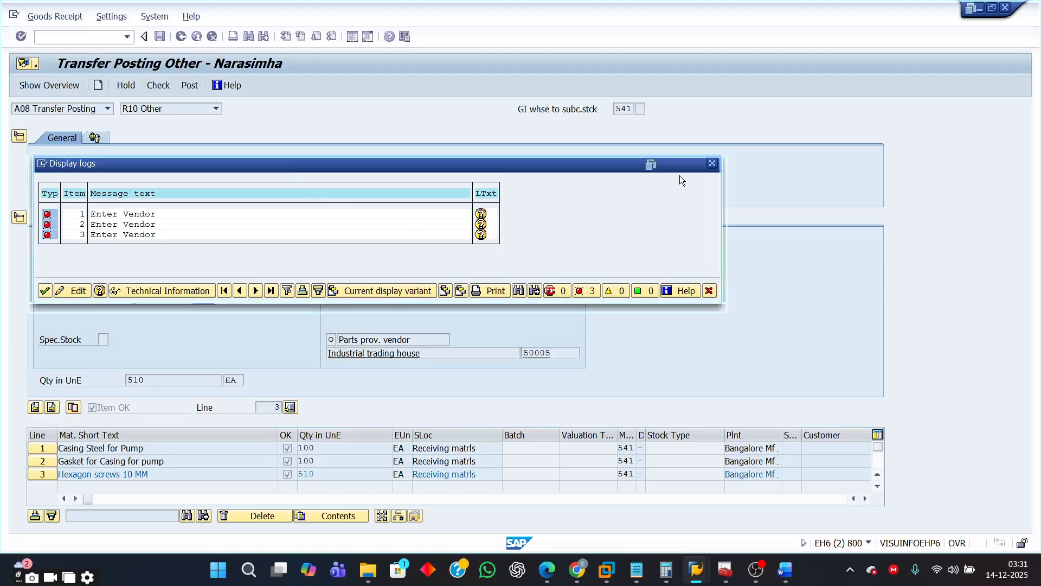
left_click(712, 163)
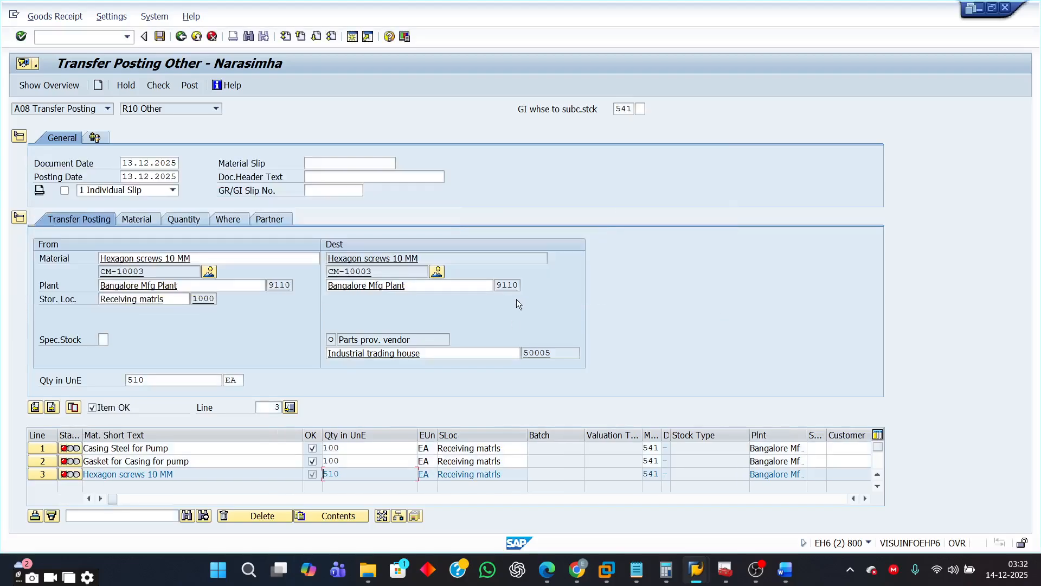
- Enter vendor 50005 as the partner for item 3 (CM-10003)
left_click(268, 221)
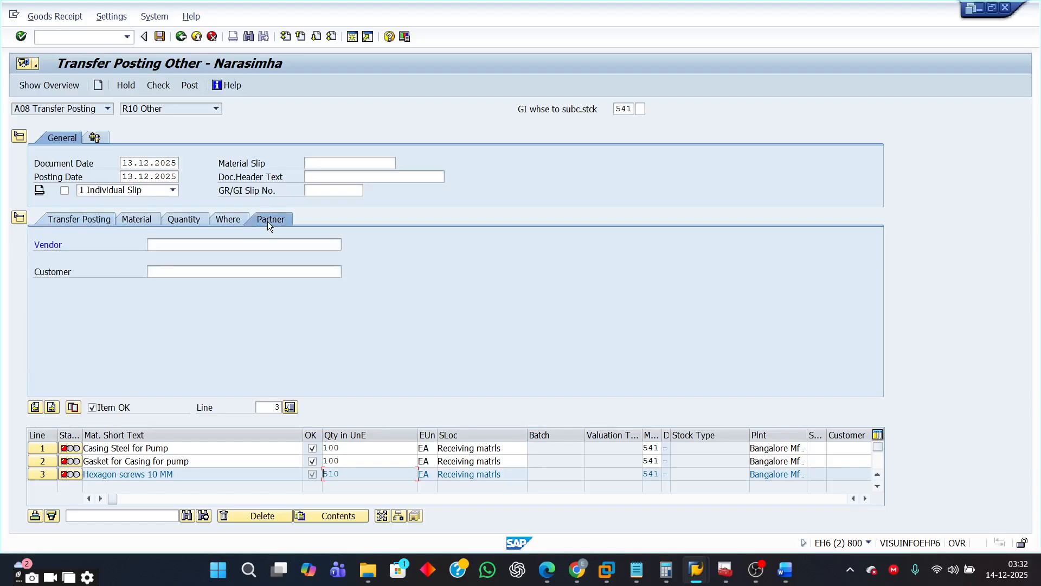
left_click(171, 244)
type("5")
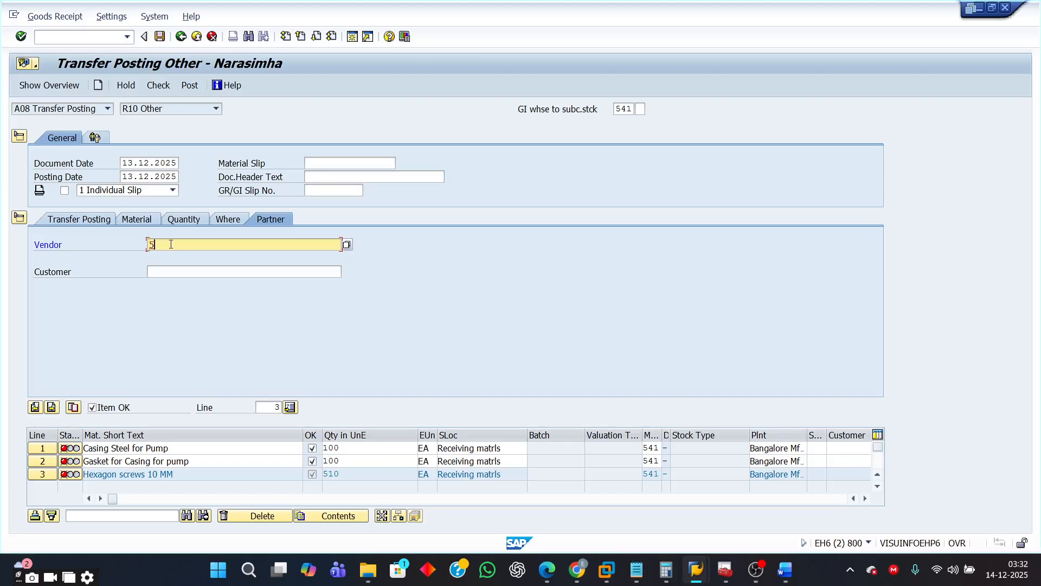
left_click(168, 257)
key("BackSpace")
type("5")
key("Return")
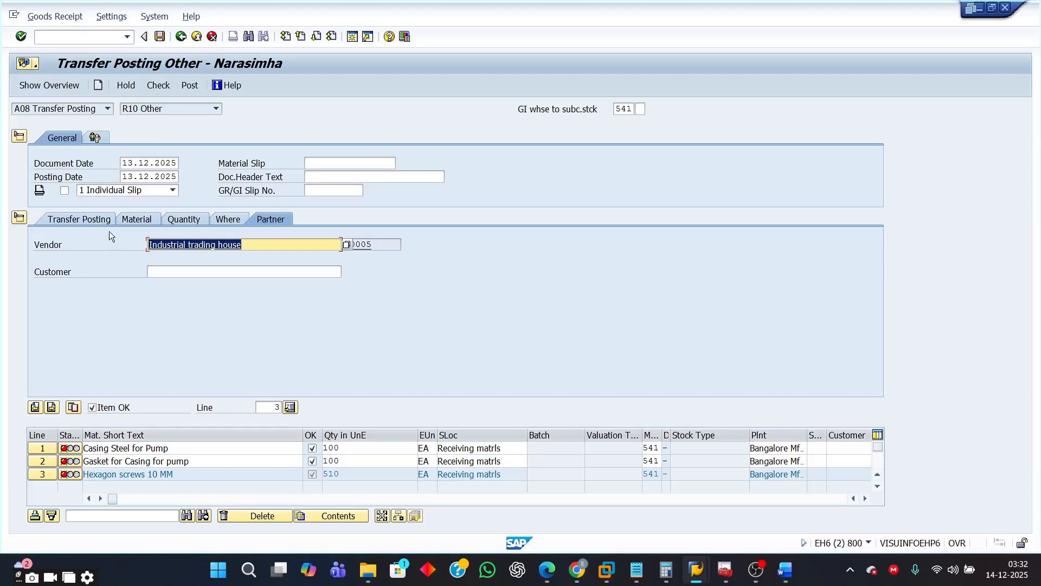
- Enter vendor 50005 as the partner for items 2 and 1 as well
left_click(35, 407)
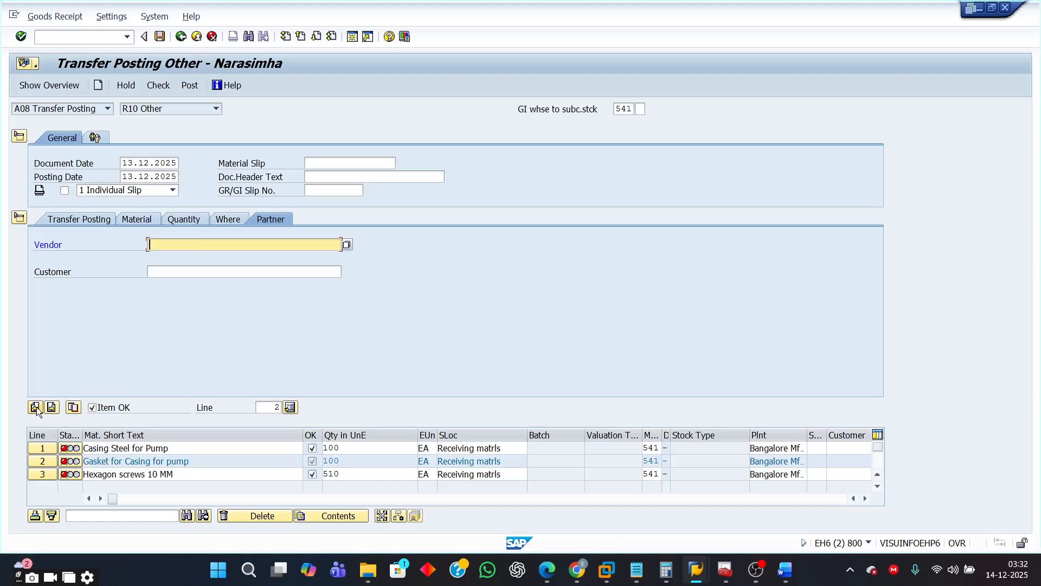
type("5")
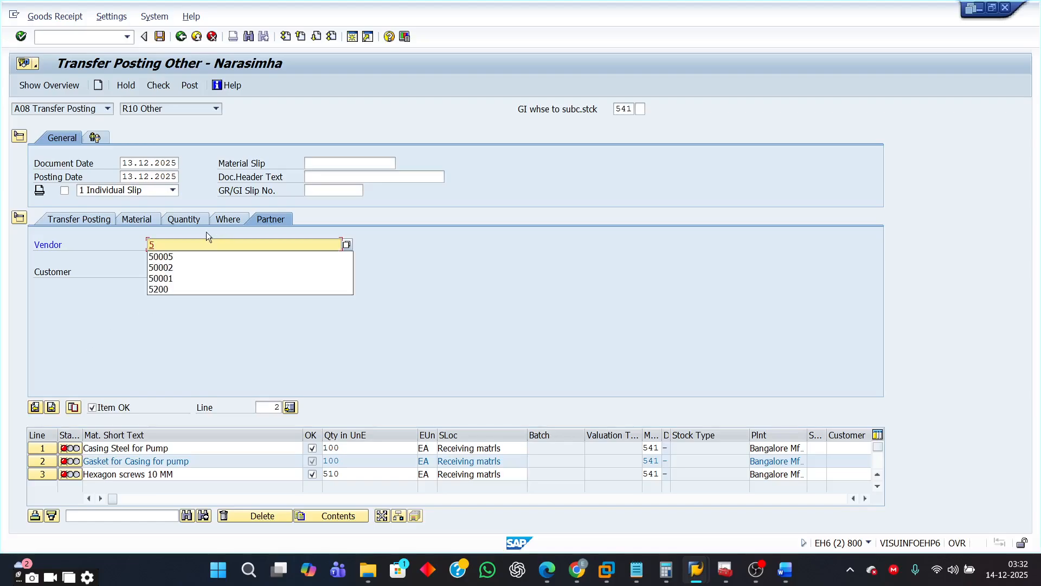
left_click(180, 257)
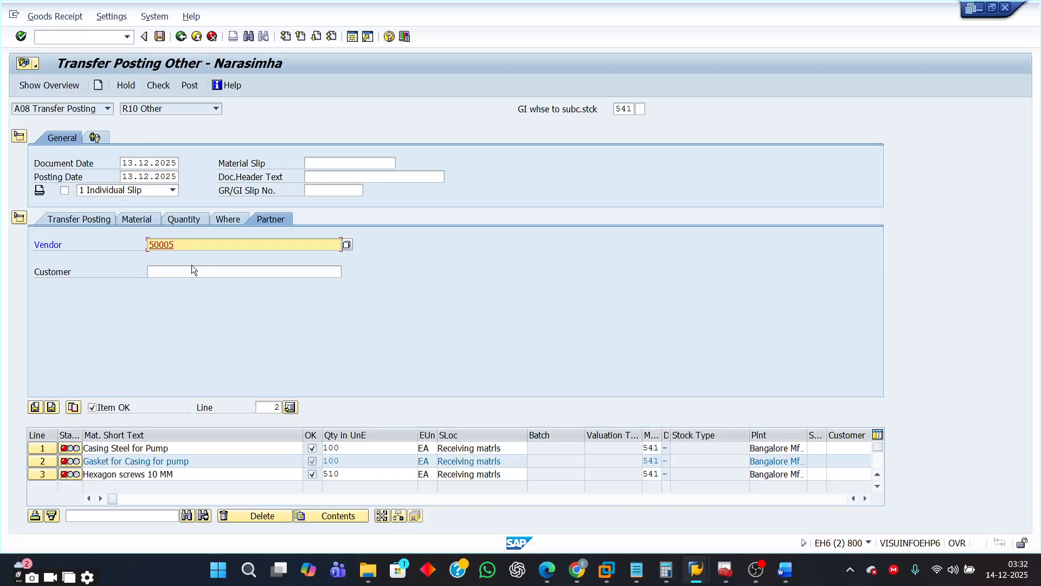
key("Return")
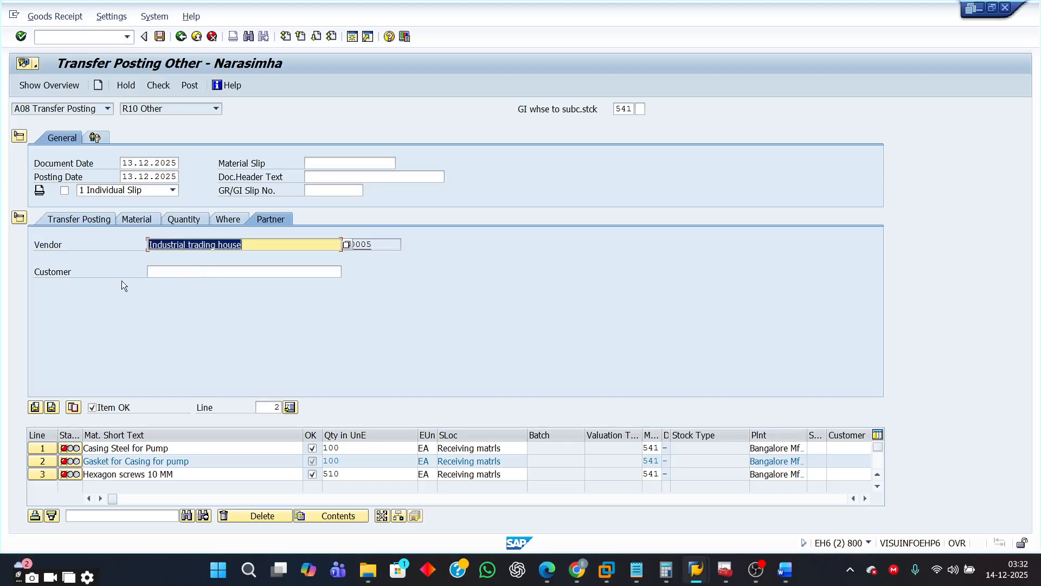
left_click(35, 411)
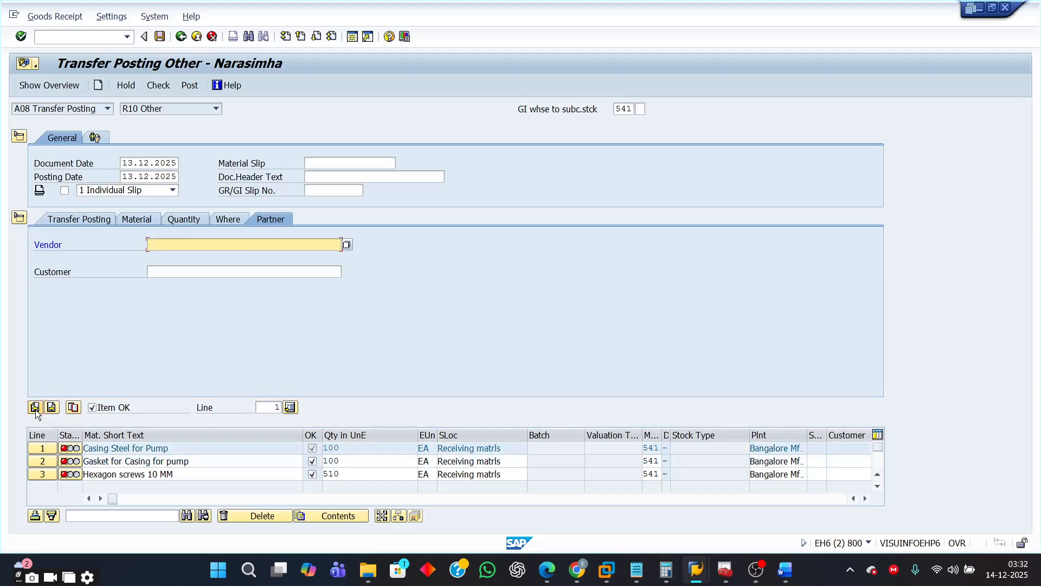
type("5")
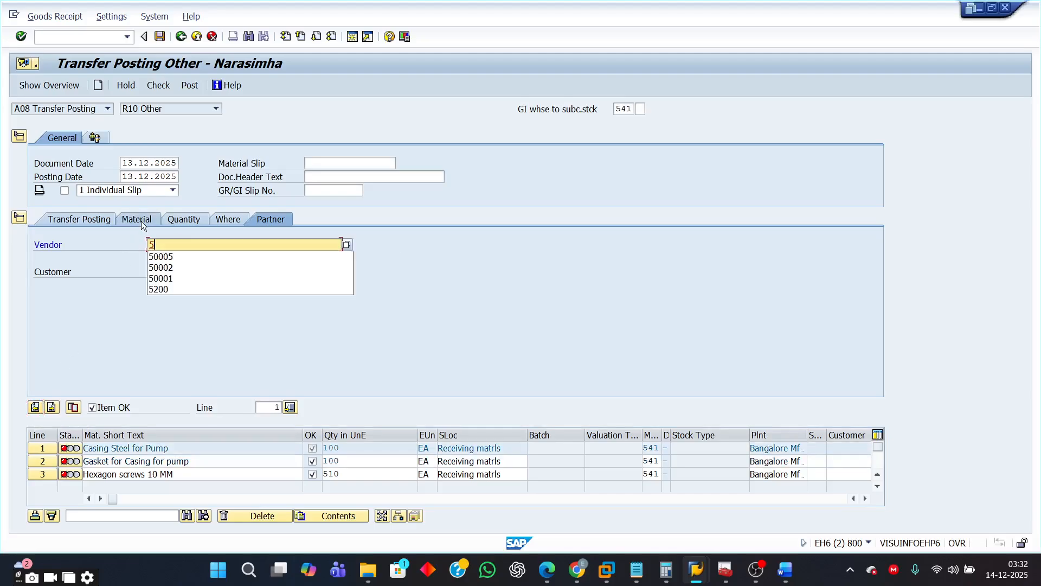
left_click(172, 256)
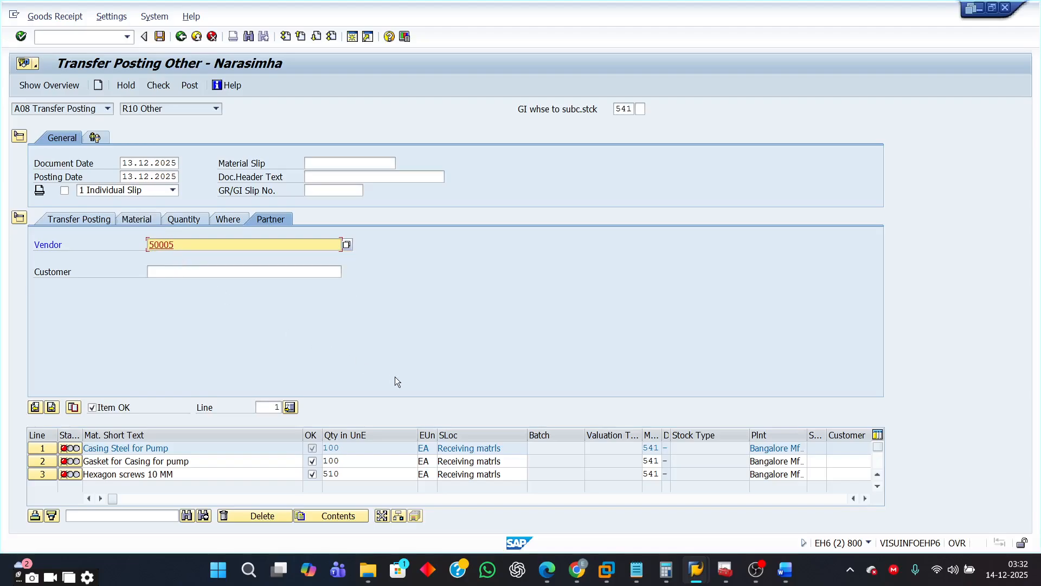
key("Return")
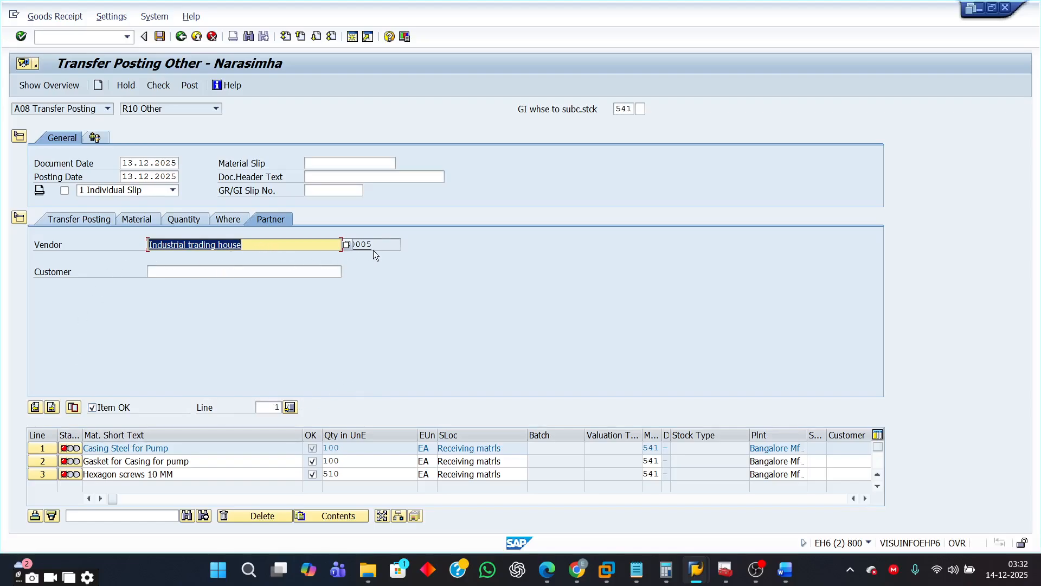
- Review the partner vendor on each item and run the document check again
left_click(41, 450)
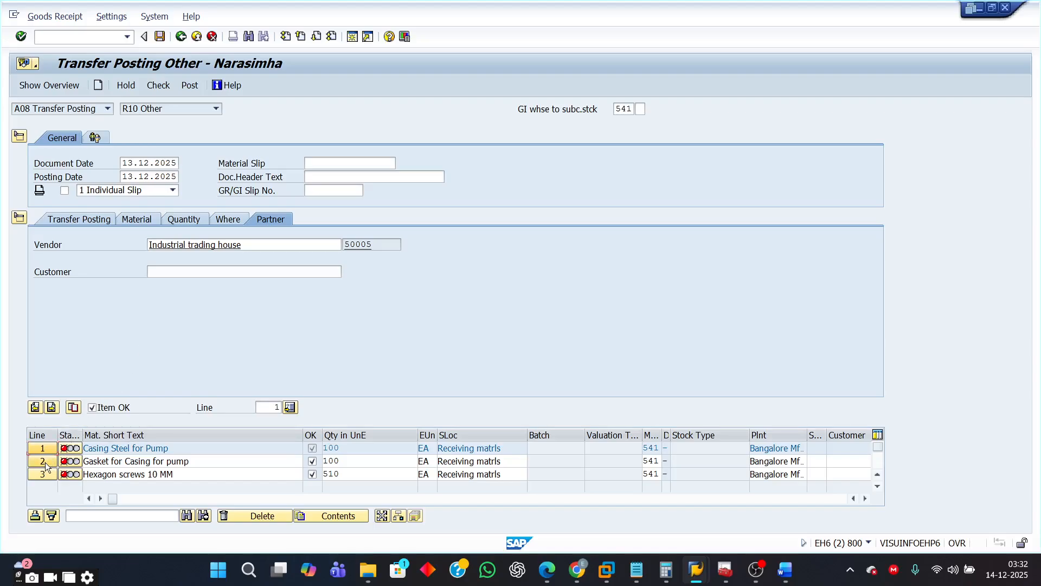
left_click(43, 461)
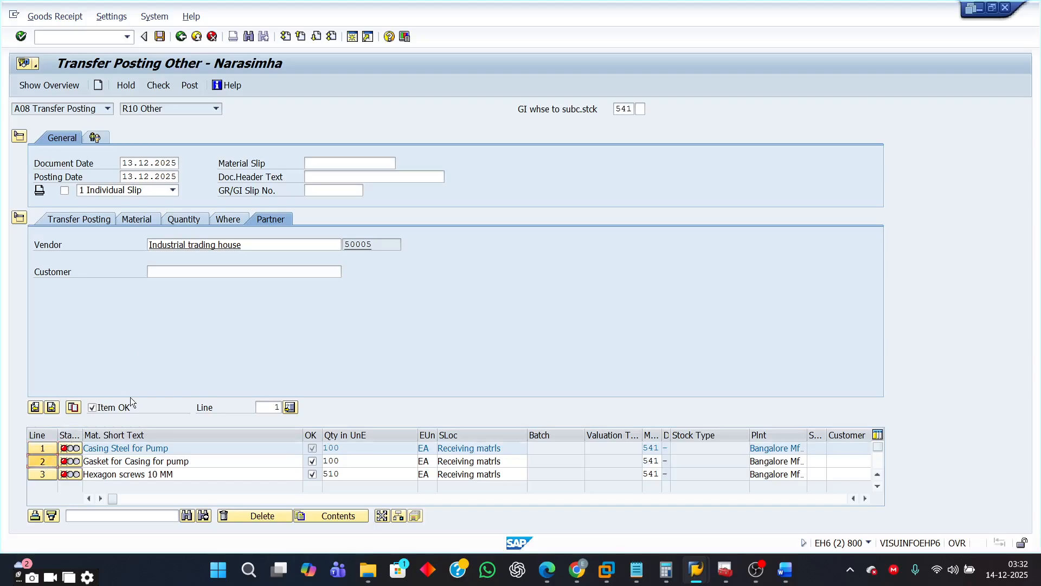
left_click(373, 246)
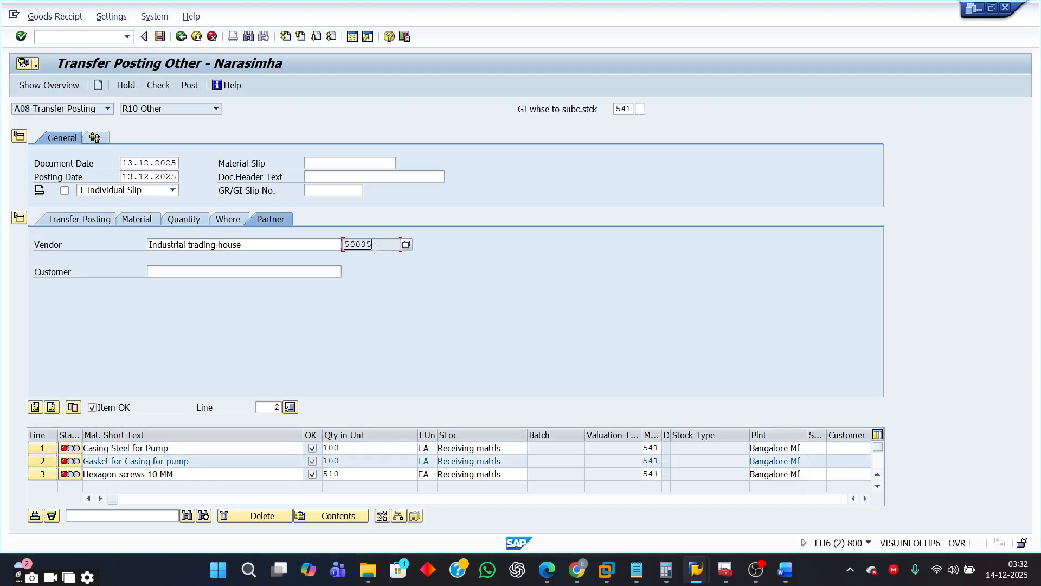
left_click(38, 474)
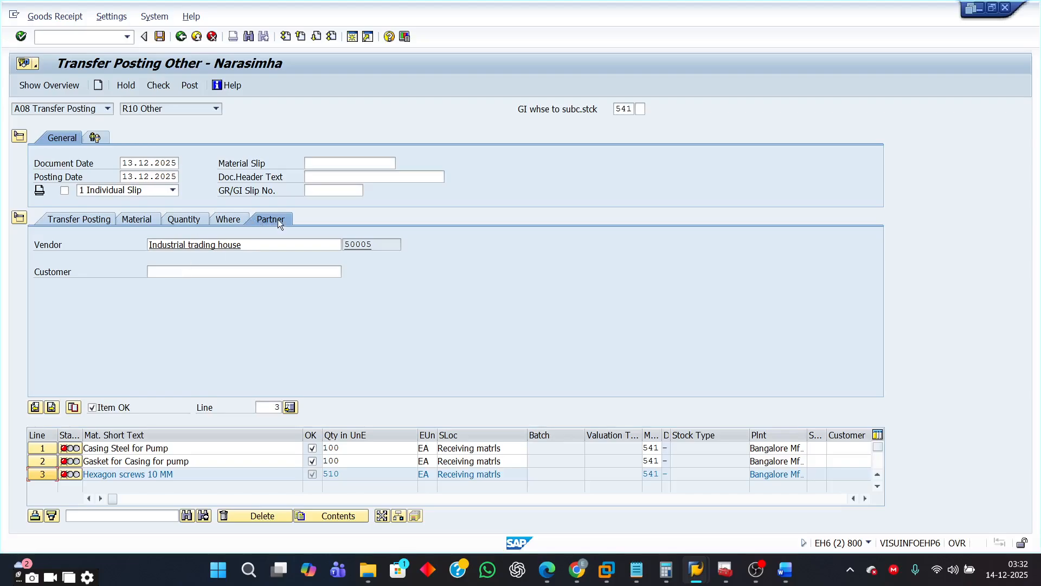
left_click(78, 218)
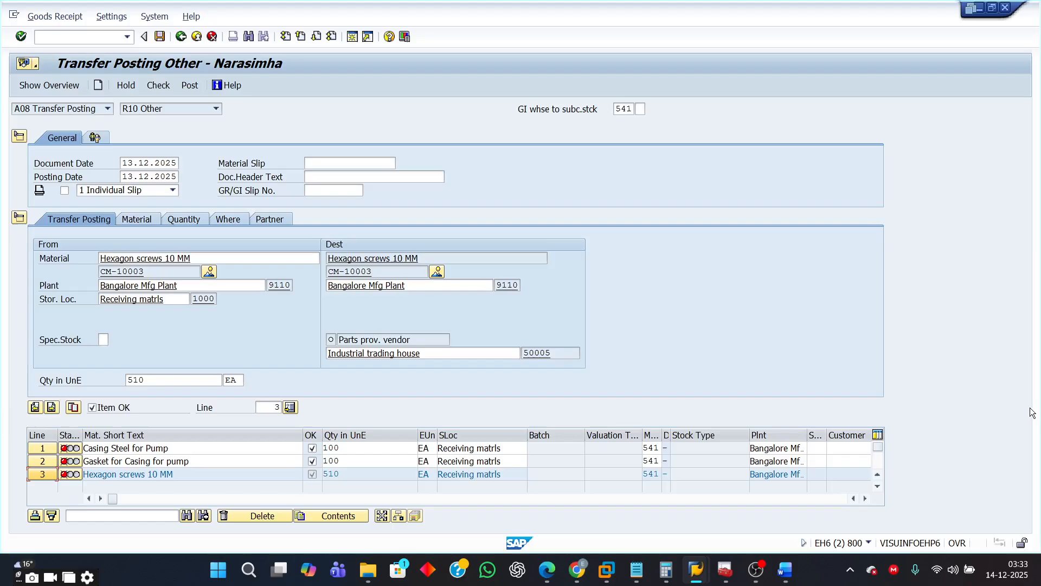
left_click(161, 86)
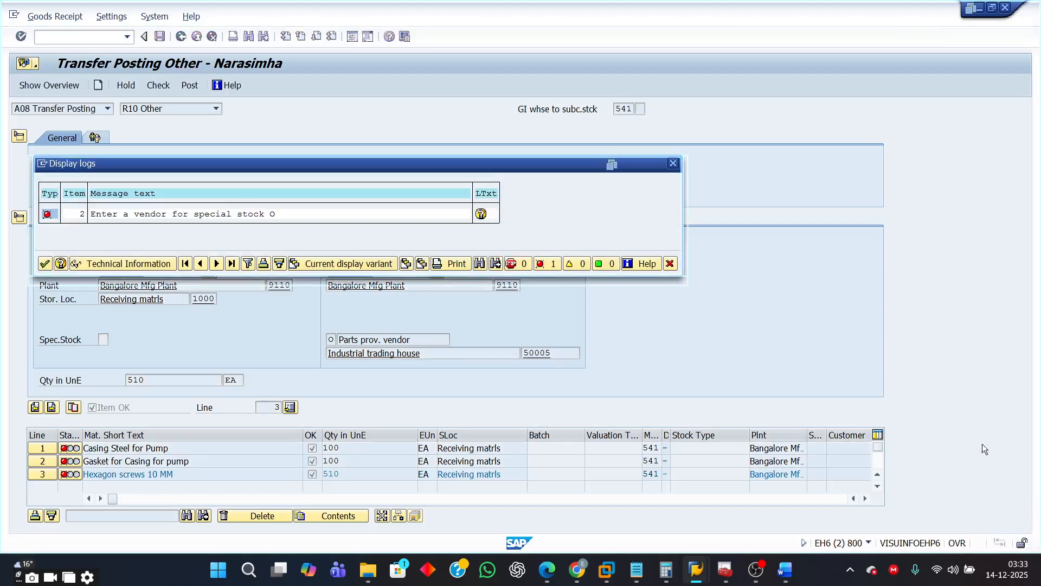
left_click(668, 265)
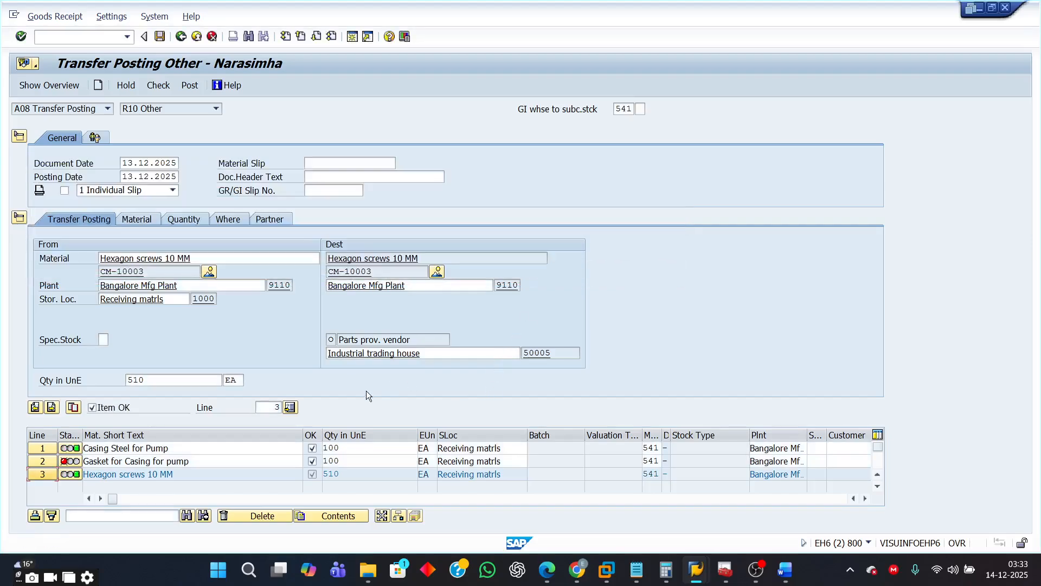
- Set the destination subcontractor vendor to 50005 for item 2, Gasket for Casing for pump (CM-10002)
left_click(49, 463)
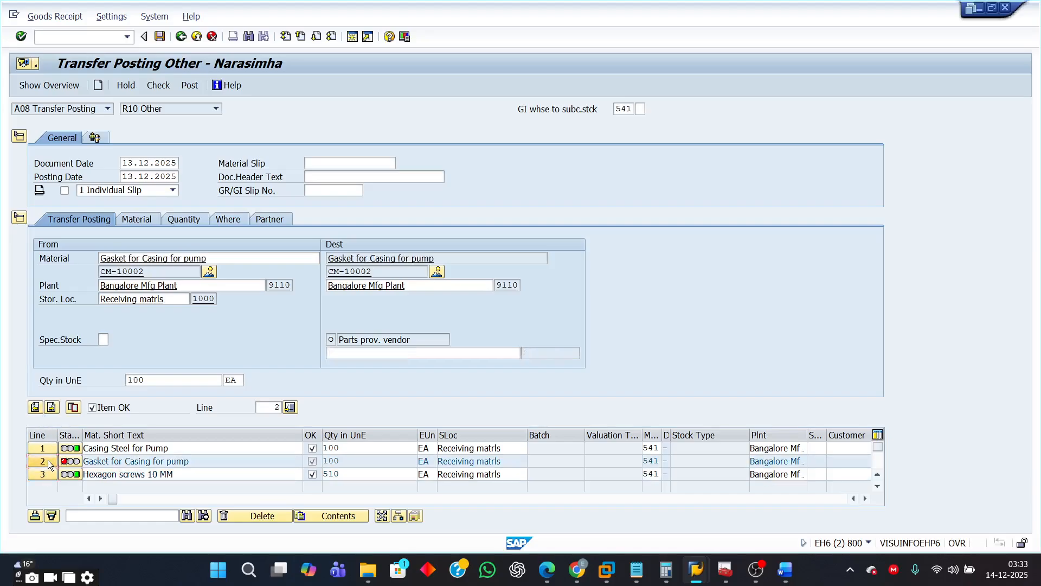
left_click(344, 353)
type("5")
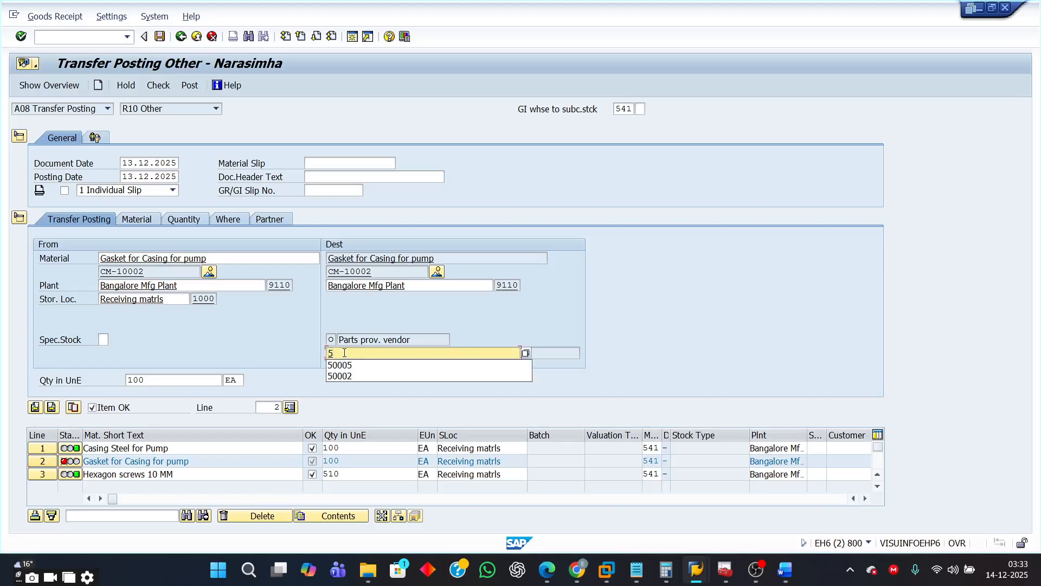
left_click(349, 364)
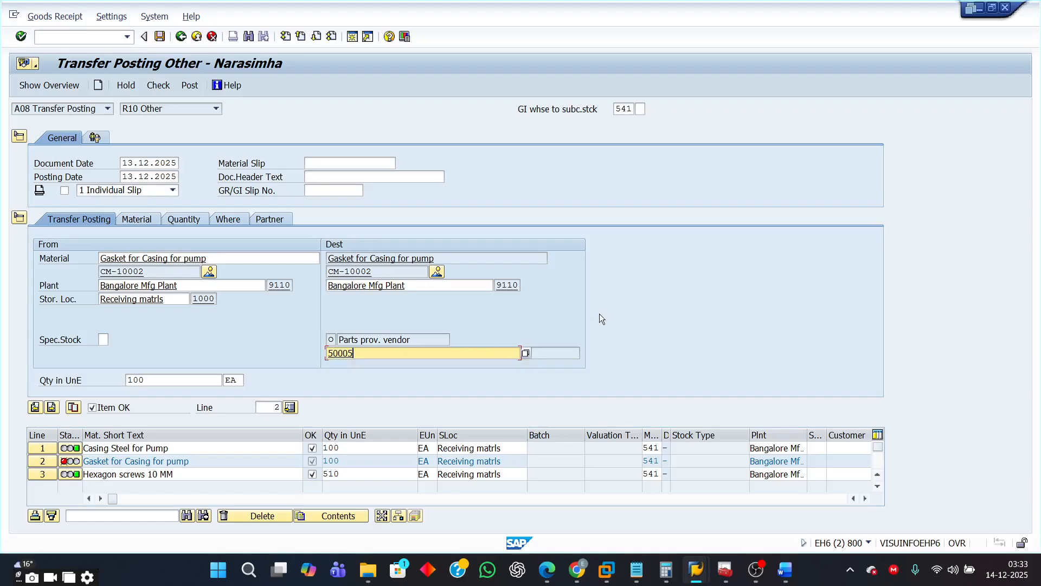
key("Return")
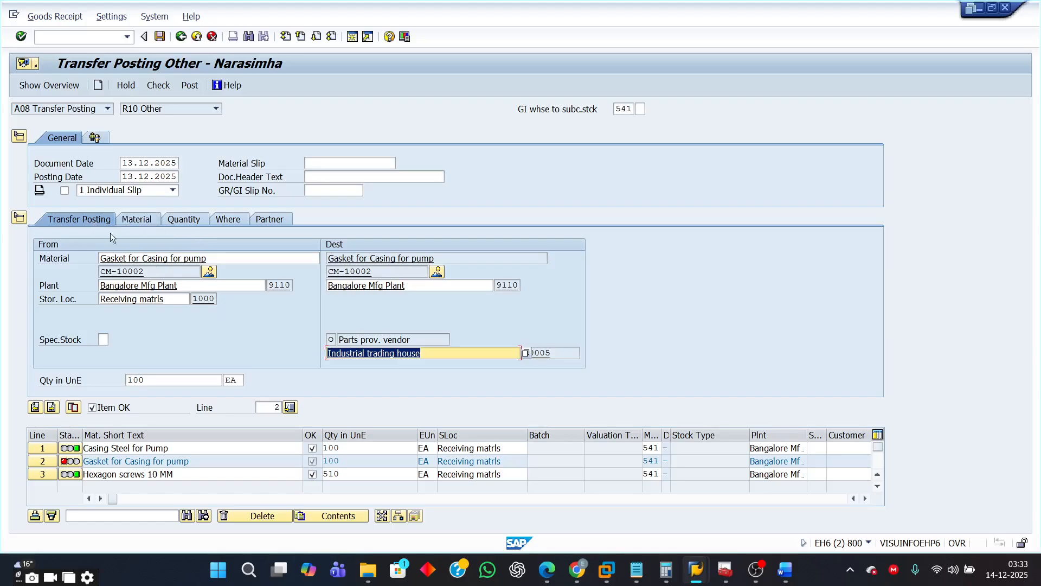
- Review the transfer posting and partner details of items 1, 2 and 3
left_click(269, 219)
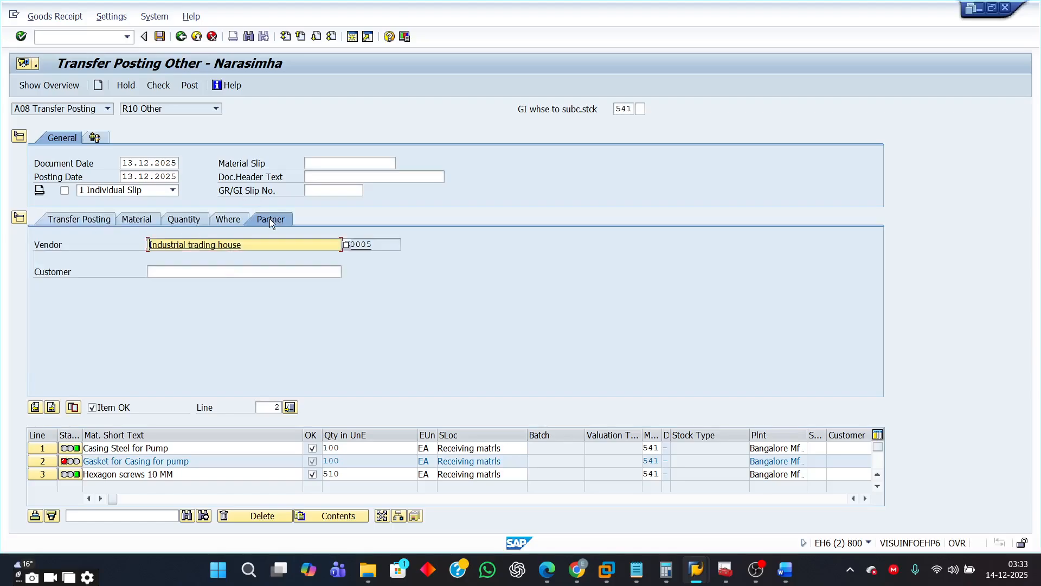
left_click(67, 217)
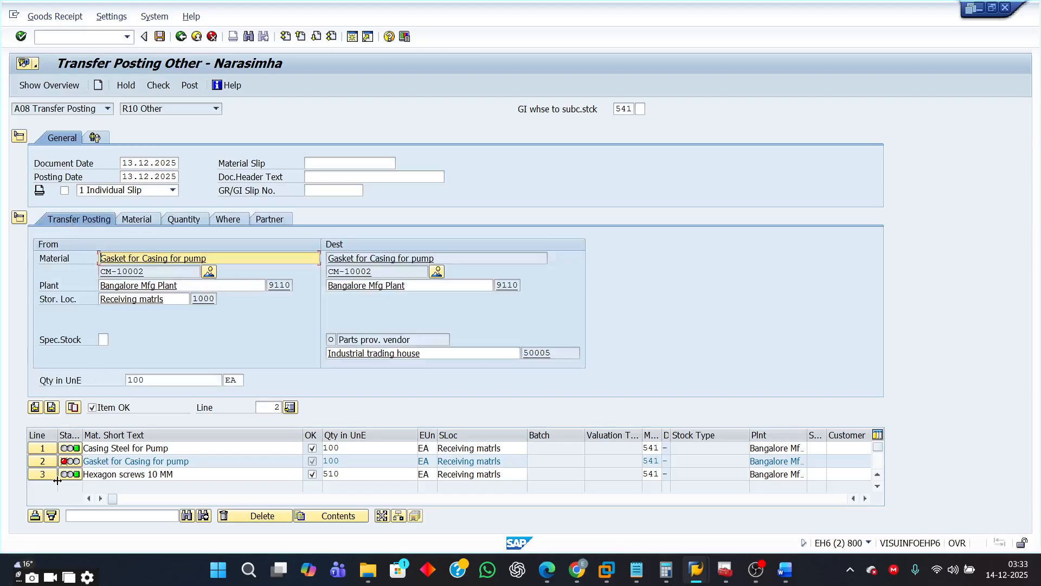
left_click(42, 449)
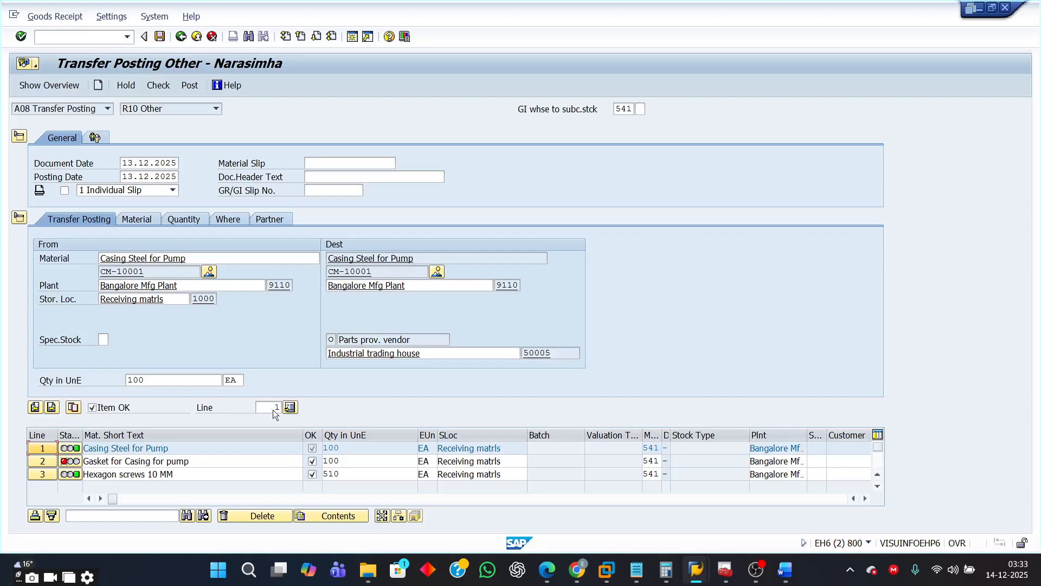
left_click(274, 219)
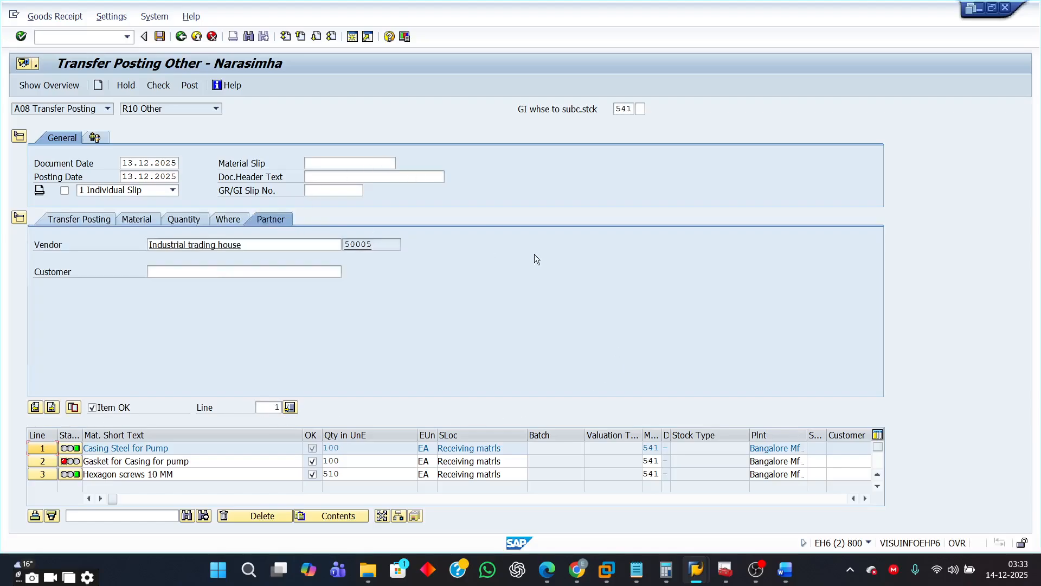
left_click(37, 459)
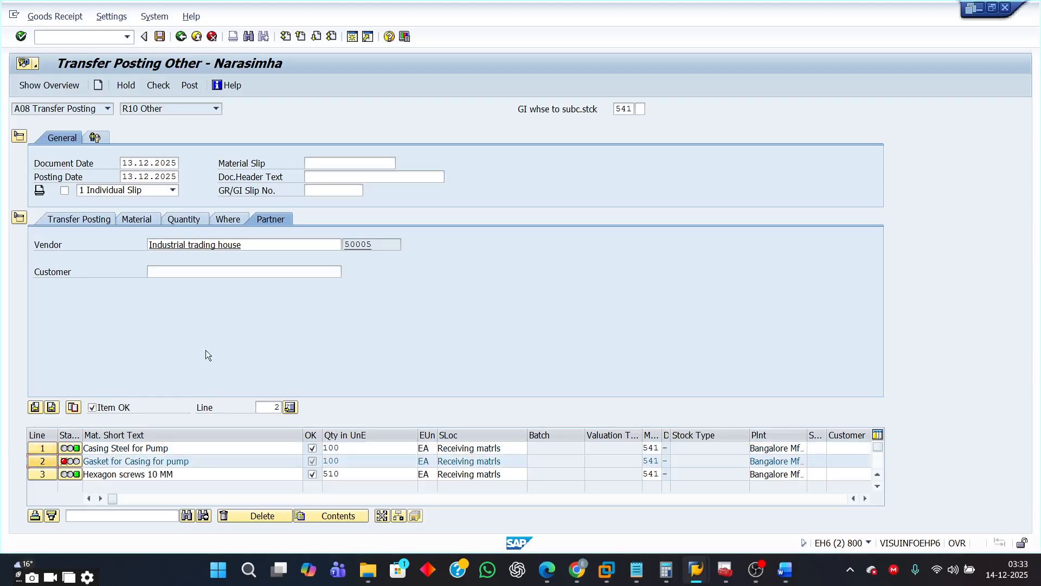
left_click(100, 220)
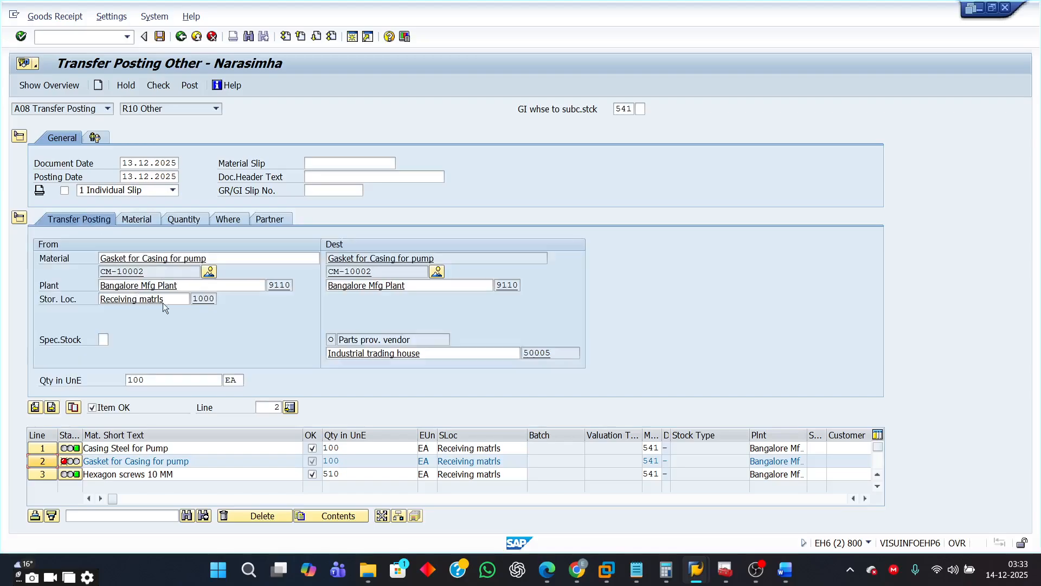
left_click(42, 475)
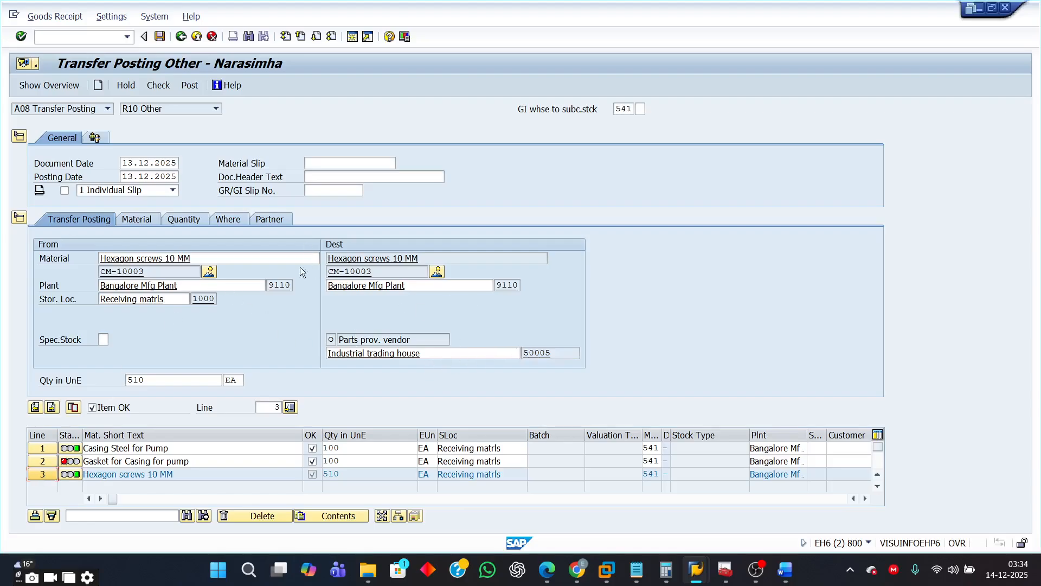
left_click(268, 220)
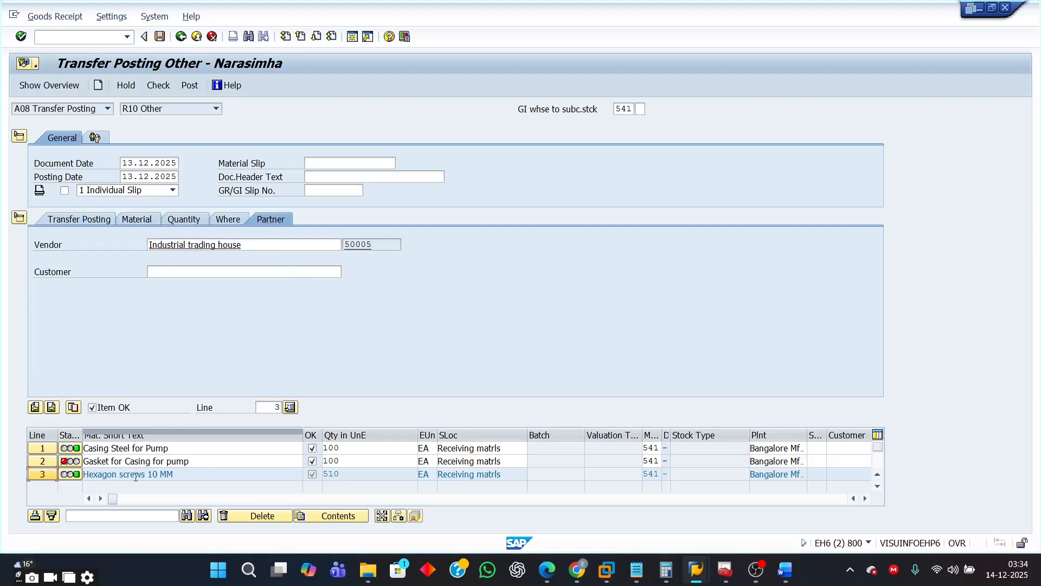
- Check the transfer posting document and post it
left_click(158, 87)
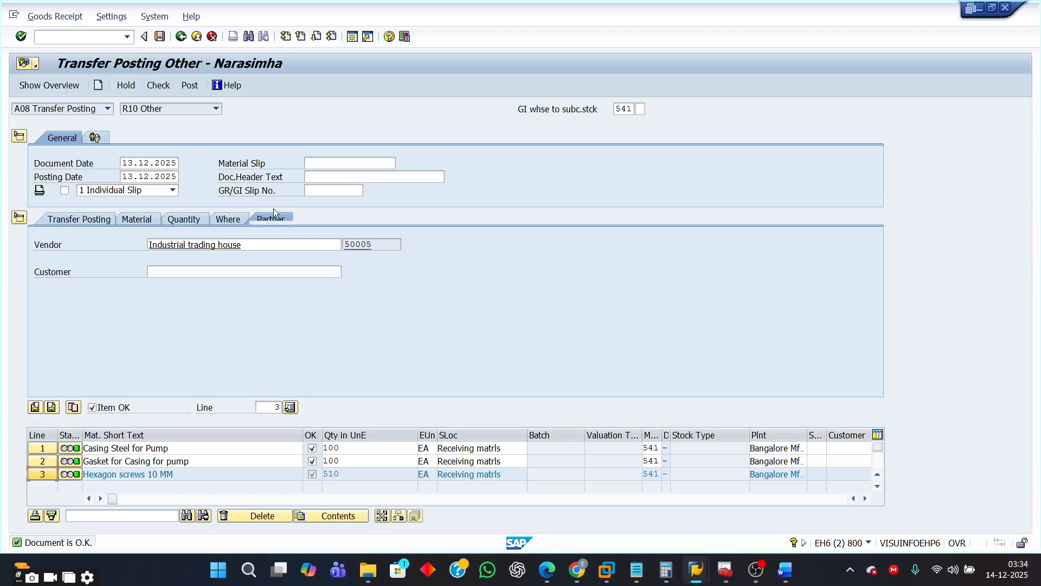
left_click(80, 218)
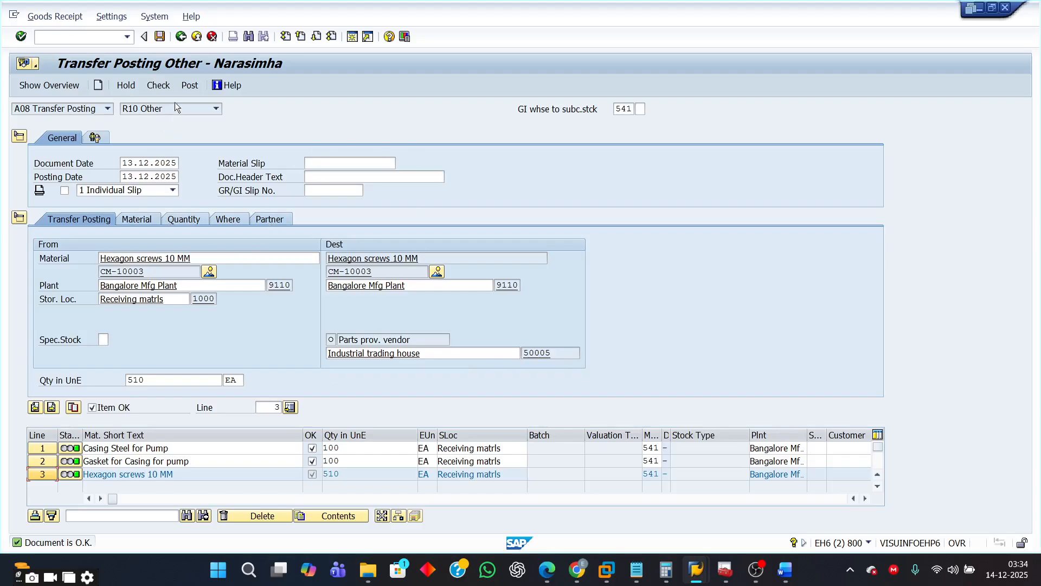
left_click(188, 85)
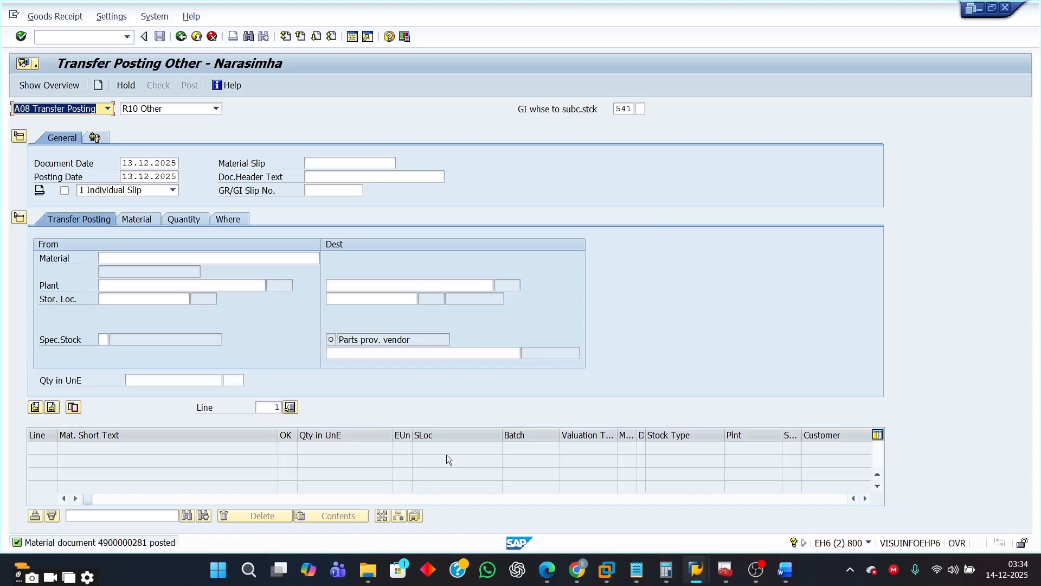
- Switch to the Word exercise document, review the instructions and the ME2O note, and return to SAP
left_click(784, 569)
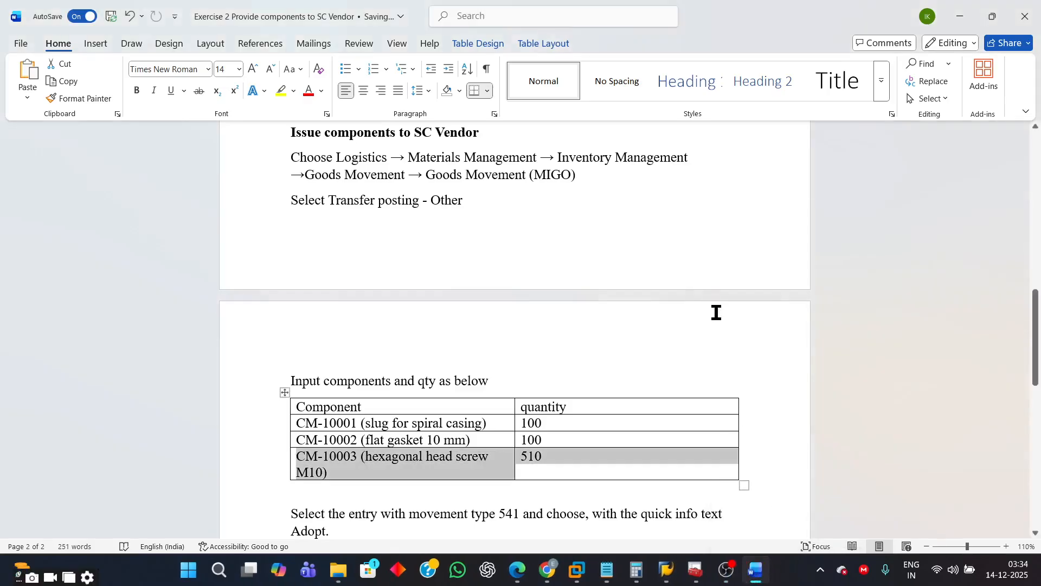
scroll(715, 312, "up", 3)
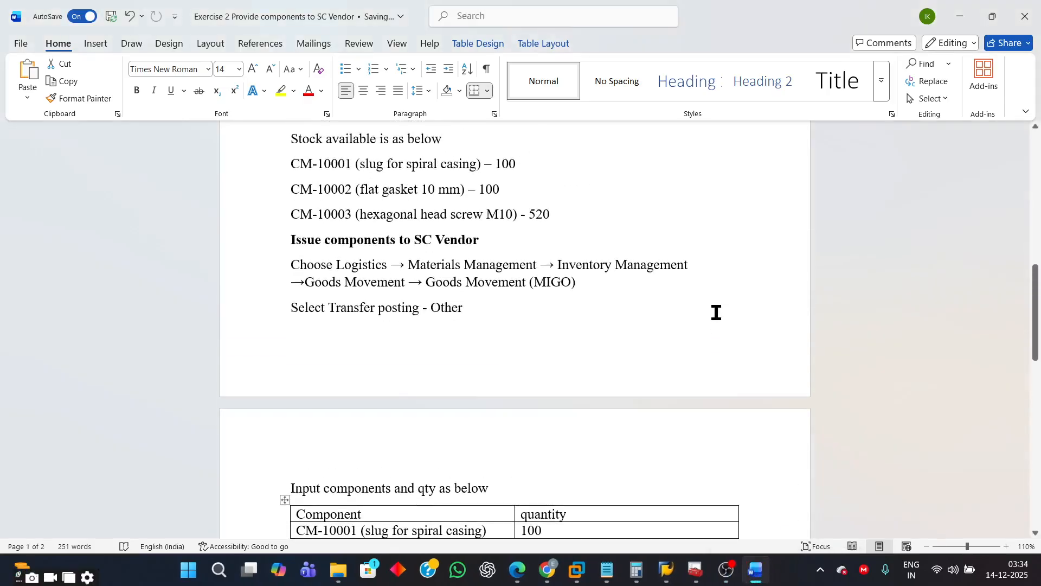
scroll(716, 313, "down", 8)
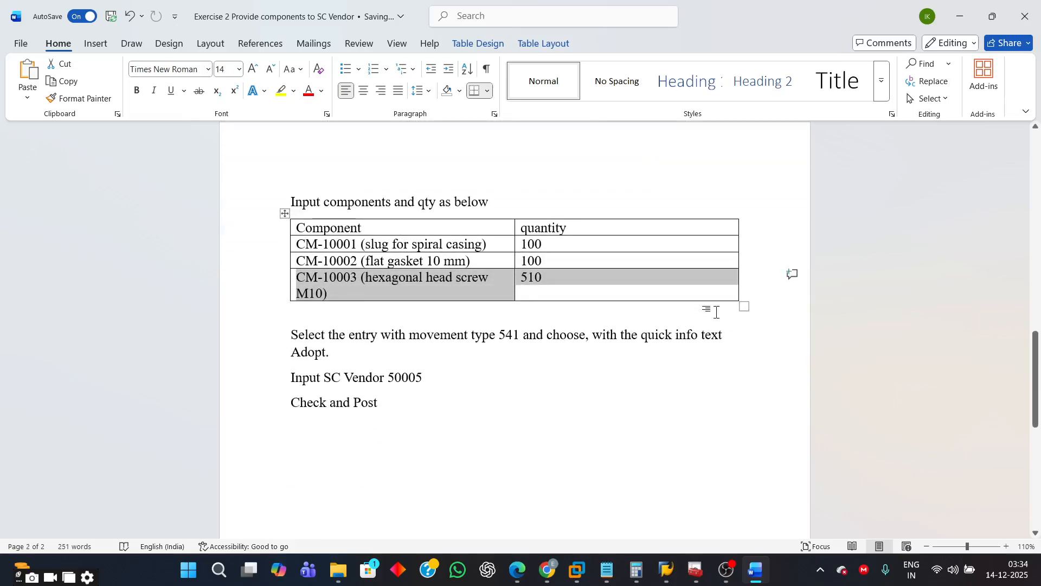
scroll(715, 312, "up", 6)
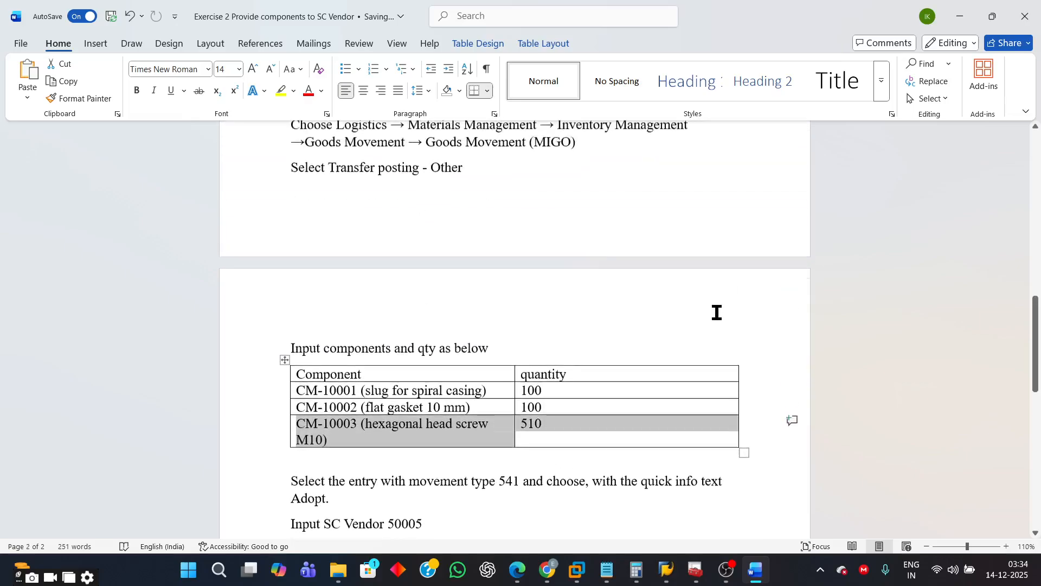
scroll(715, 312, "down", 5)
scroll(719, 306, "up", 20)
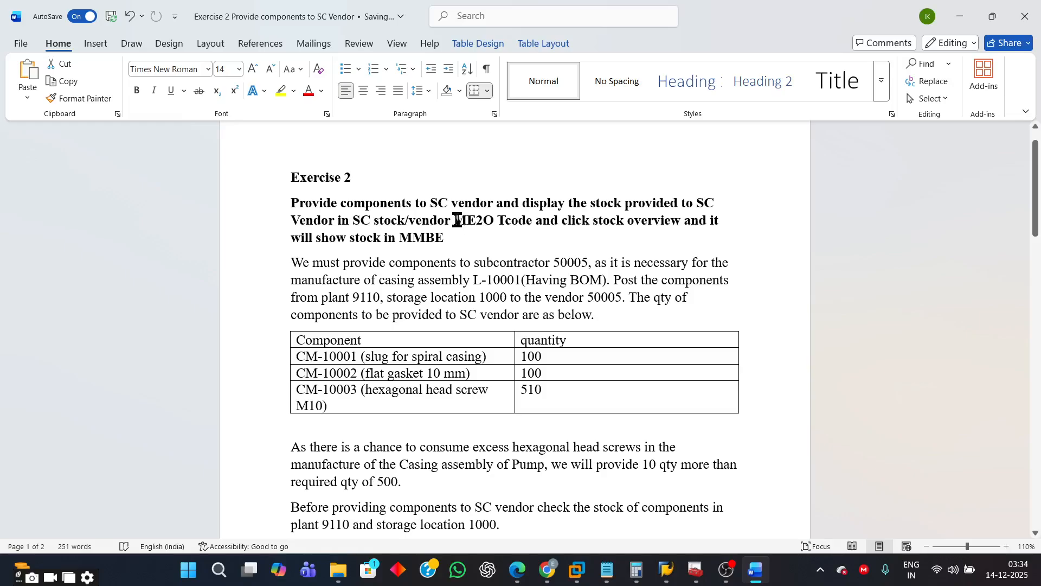
left_click_drag(454, 222, 493, 222)
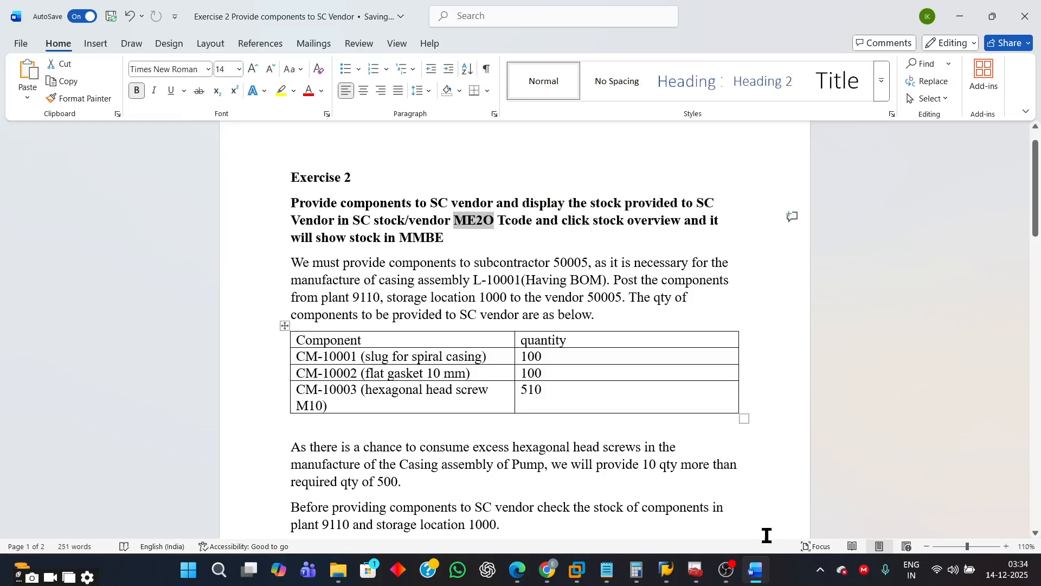
mouse_move(667, 579)
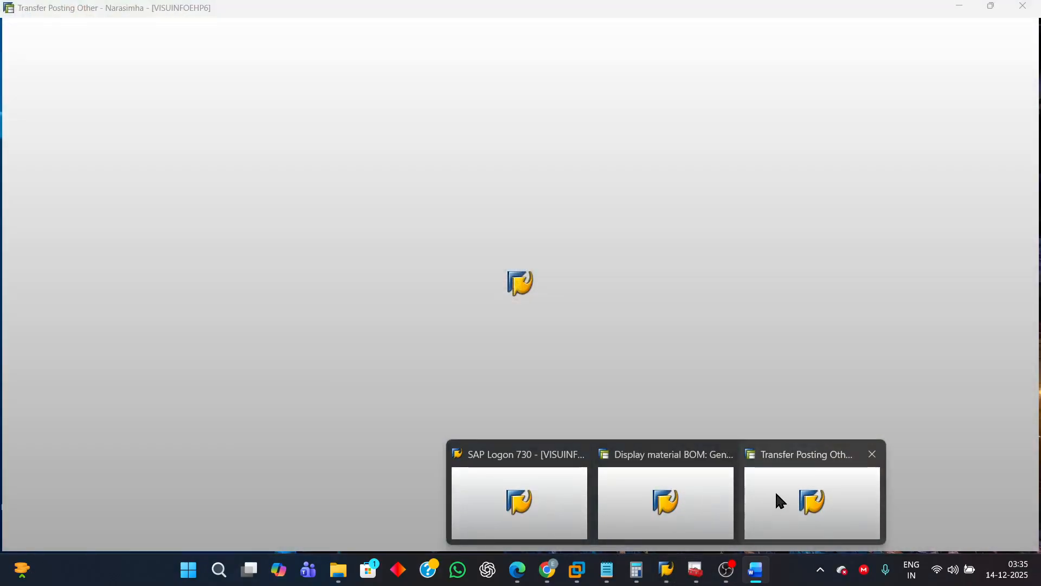
left_click(775, 489)
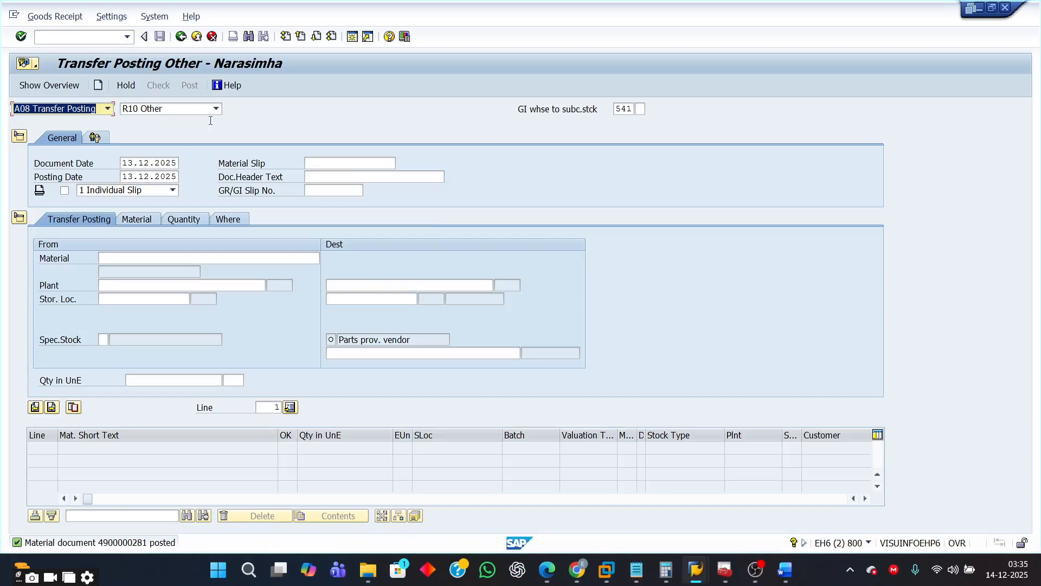
- Open a new session and run the MMBE stock overview for material CM-10003 in plant 9110
left_click(355, 37)
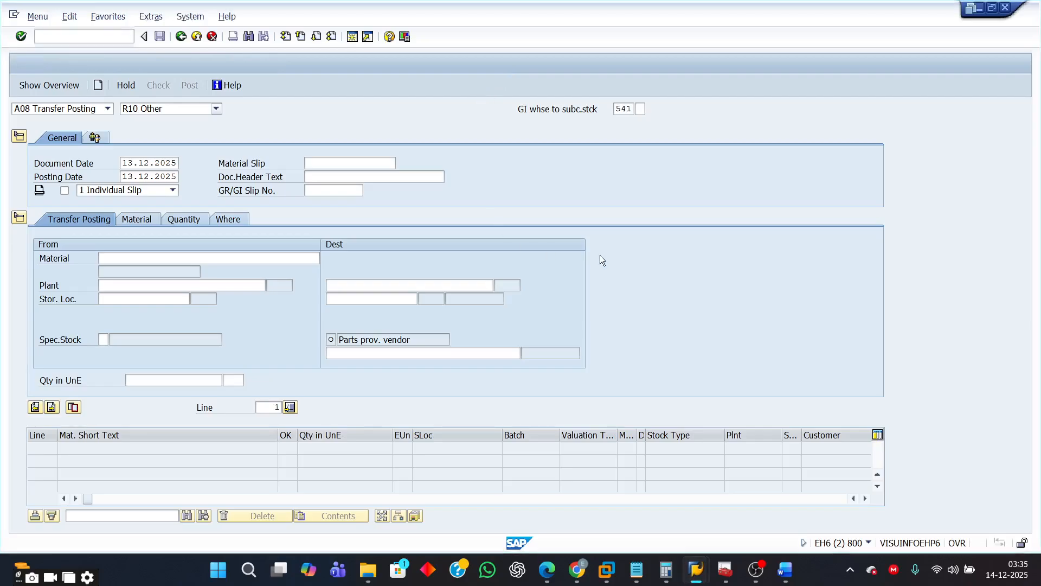
left_click(130, 42)
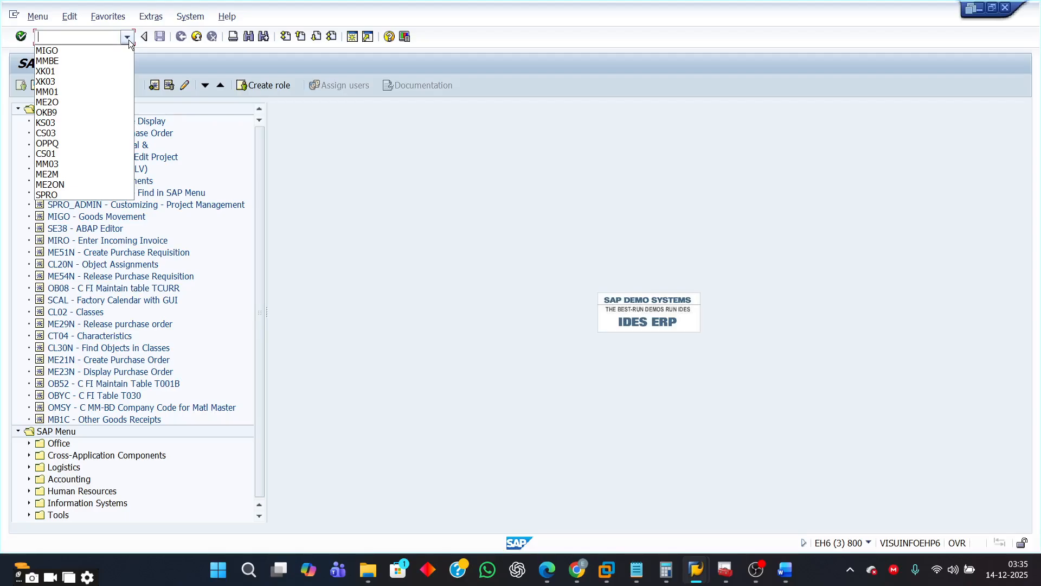
left_click(63, 61)
key("Return")
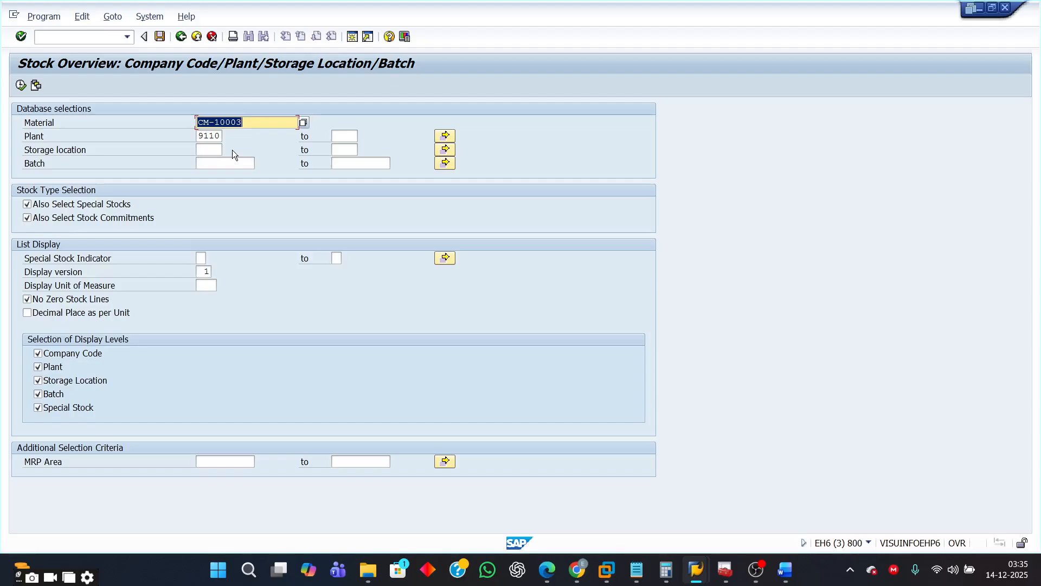
left_click(20, 85)
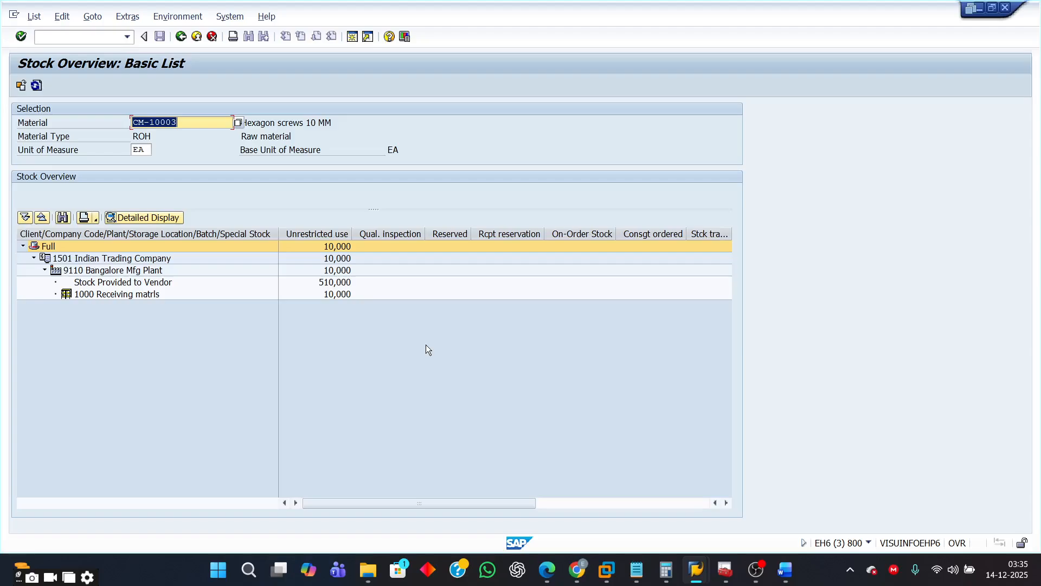
- Examine CM-10003's stock provided to vendor and its receiving storage location quantity
left_click(89, 282)
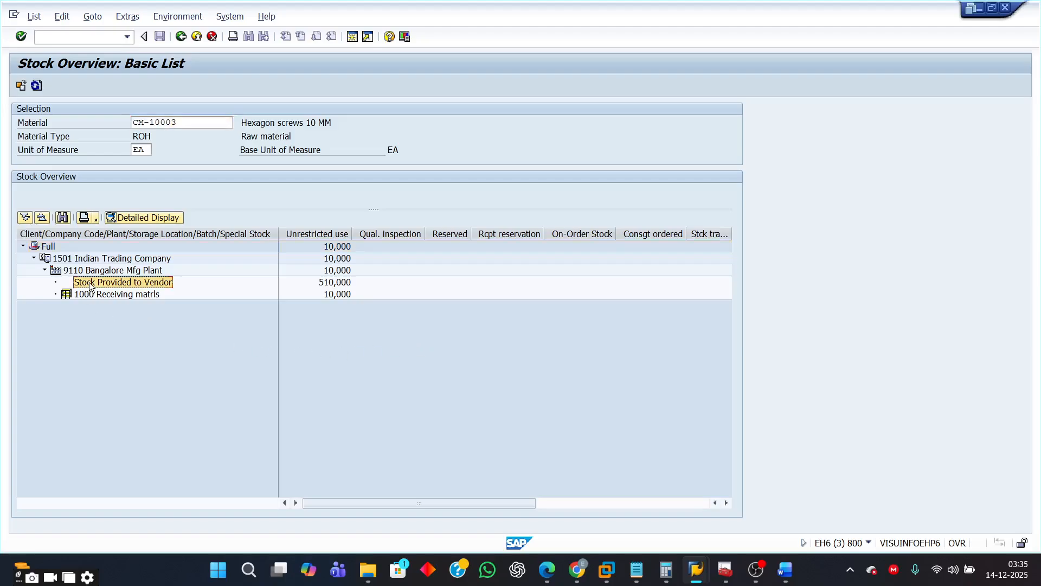
left_click(333, 294)
left_click(335, 285)
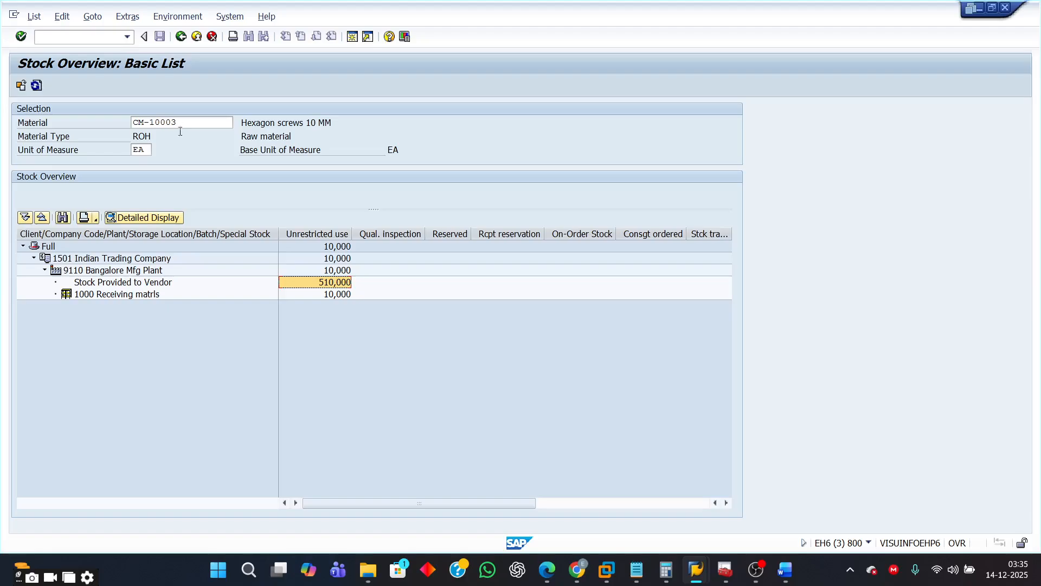
left_click(325, 294)
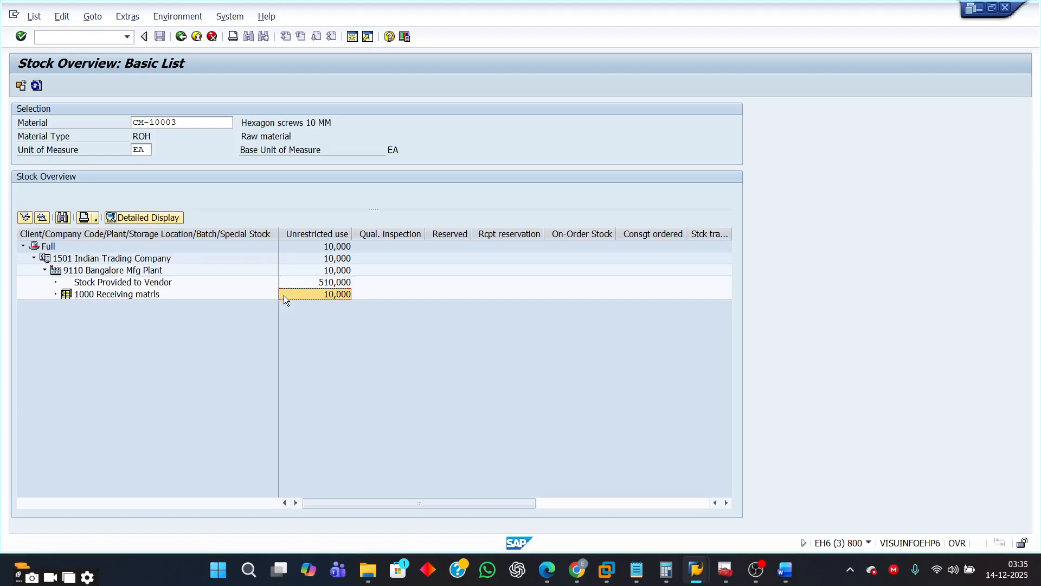
left_click(144, 293)
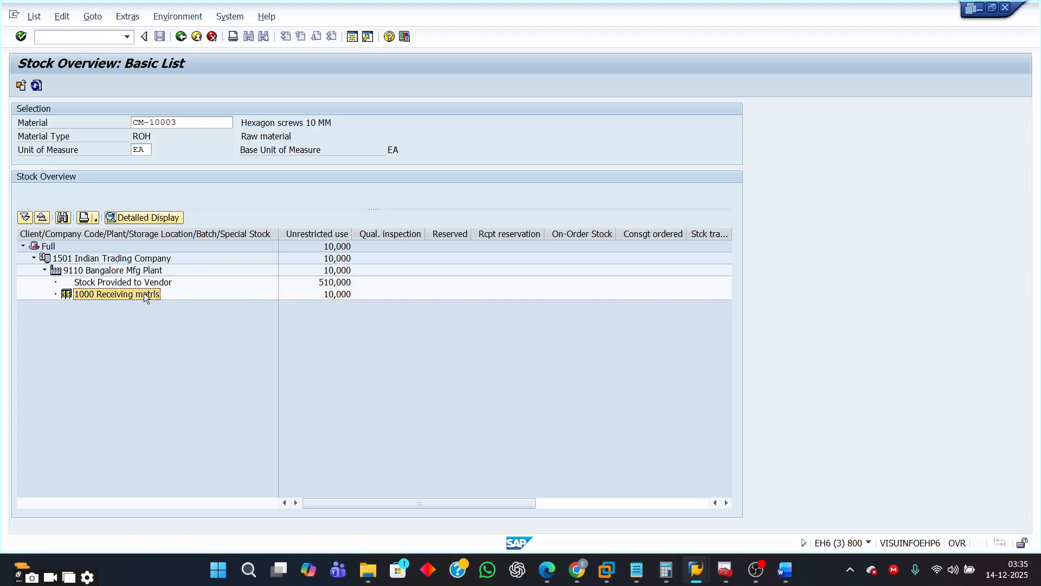
left_click(330, 283)
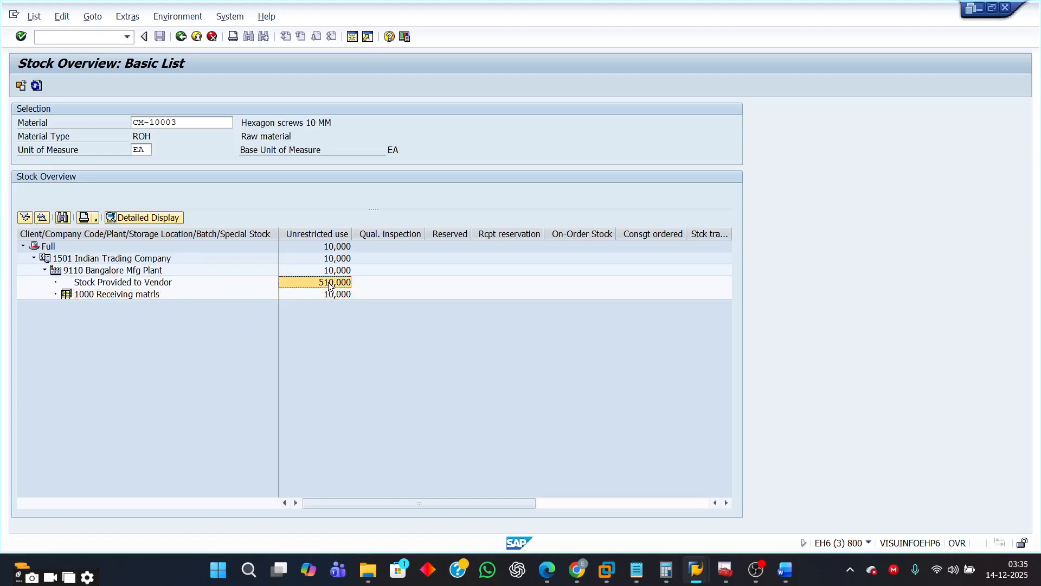
left_click(136, 283)
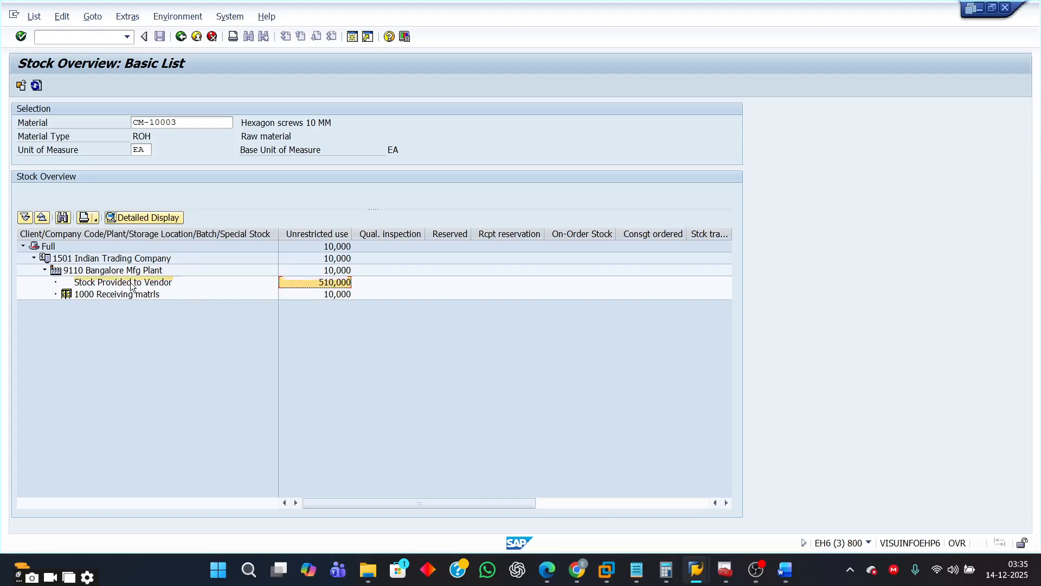
- Display and inspect the stock overview for material CM-10002 in plant 9110
left_click(181, 36)
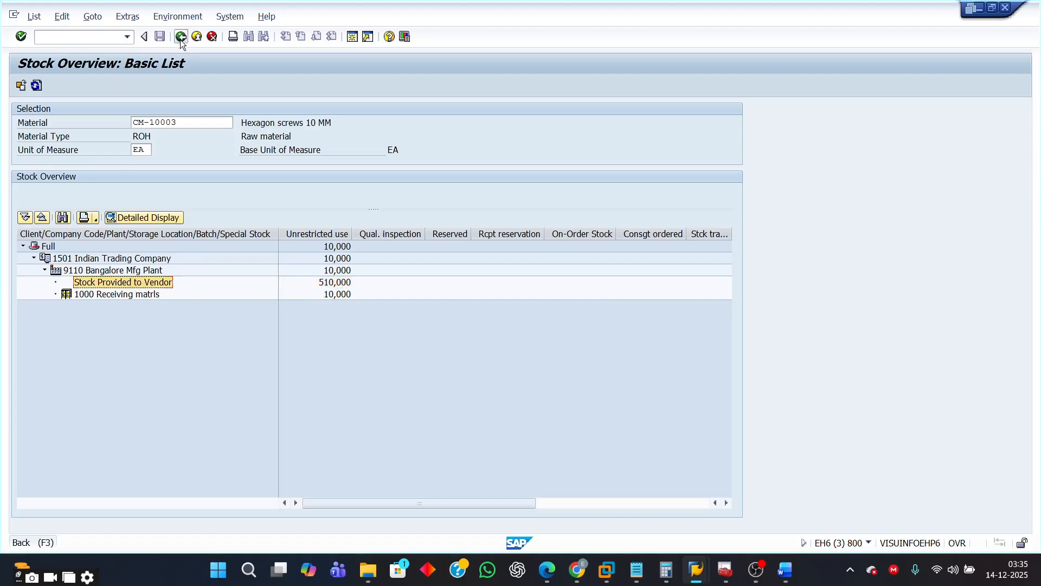
left_click(262, 122)
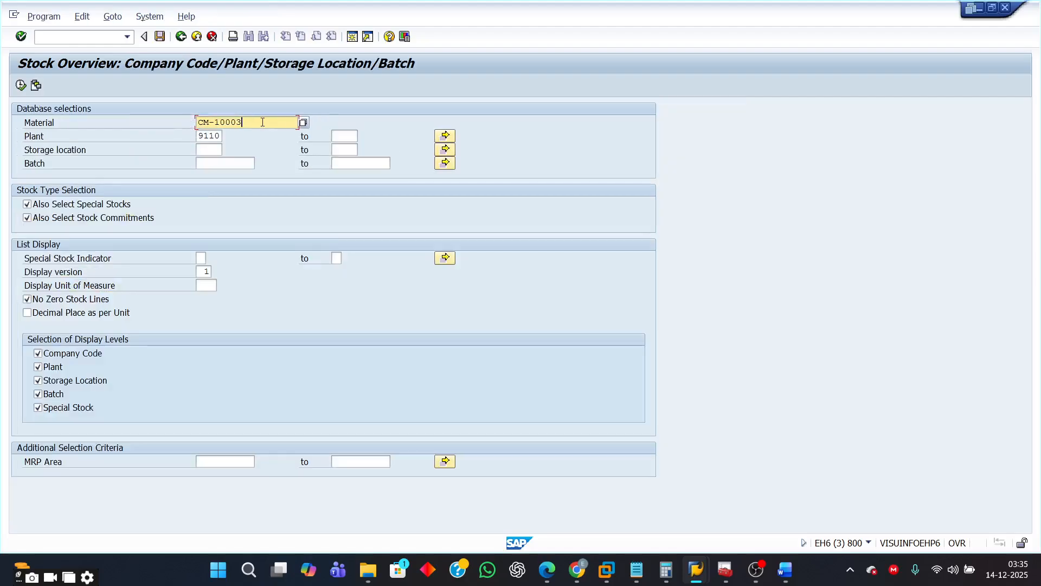
key("BackSpace")
type("2")
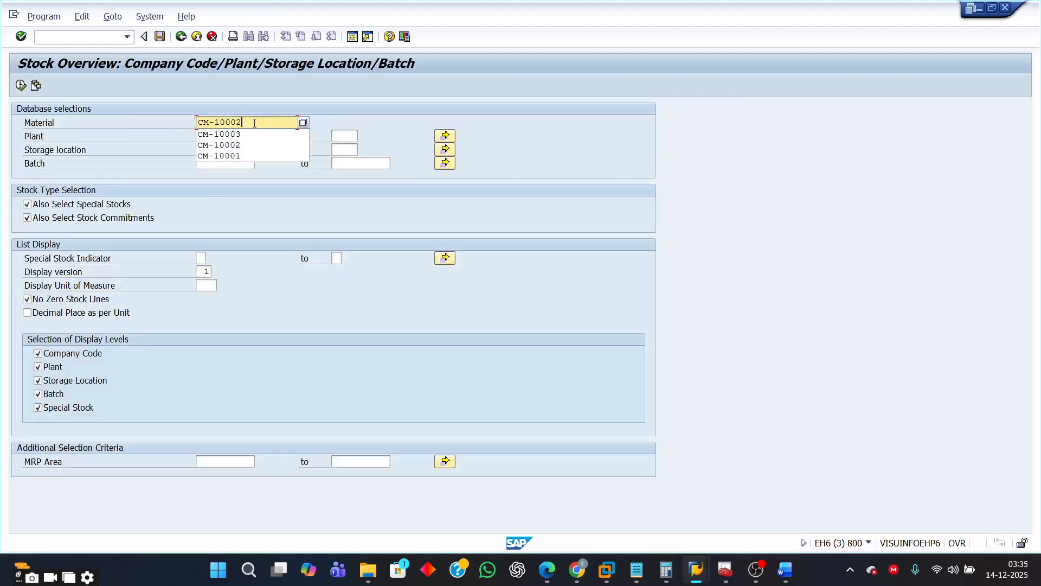
left_click(21, 85)
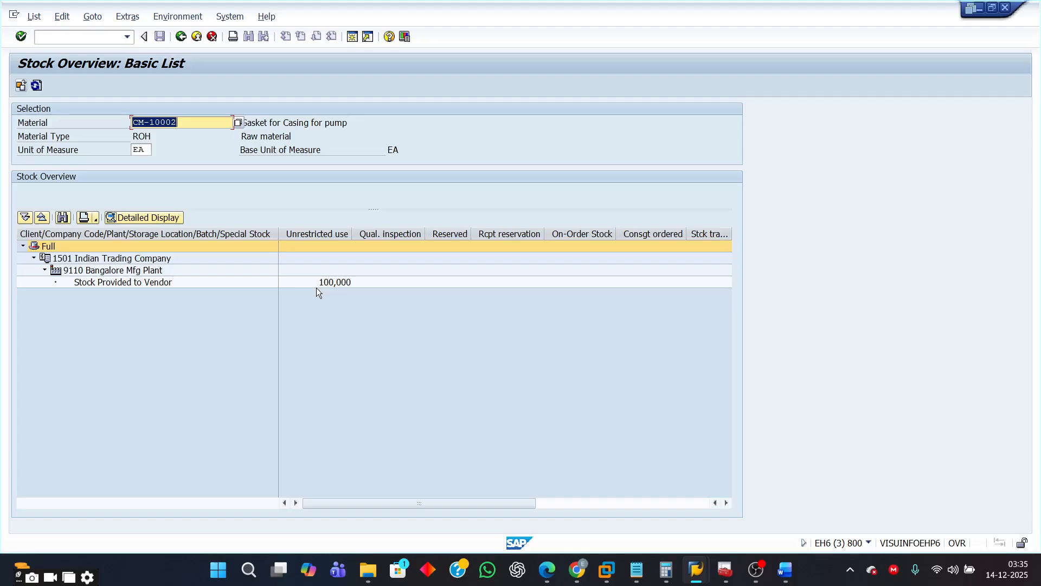
left_click(145, 284)
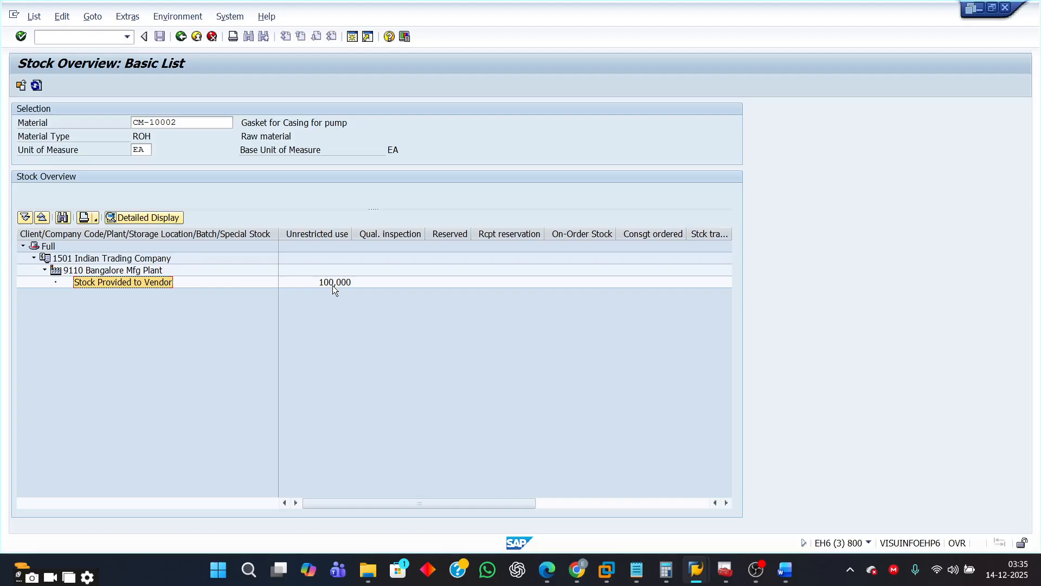
- Display the stock overview for material CM-10001 in plant 9110
left_click(183, 37)
left_click(250, 127)
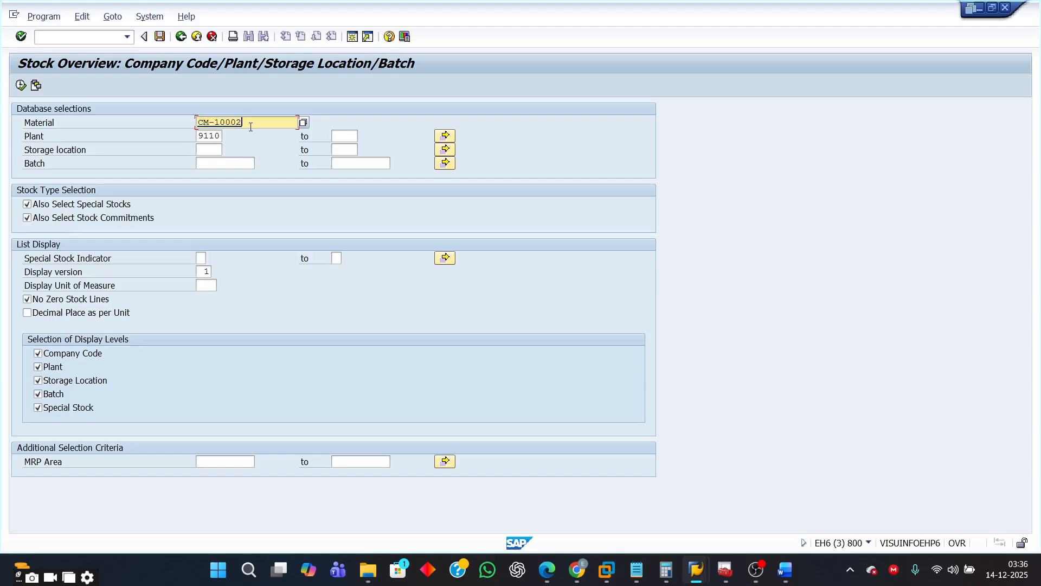
type("1")
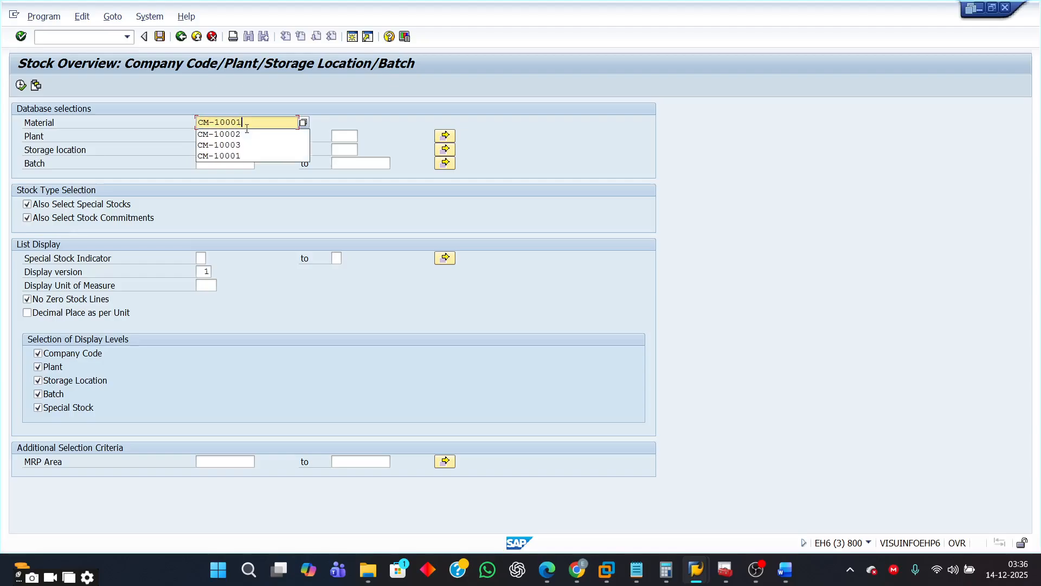
left_click(21, 86)
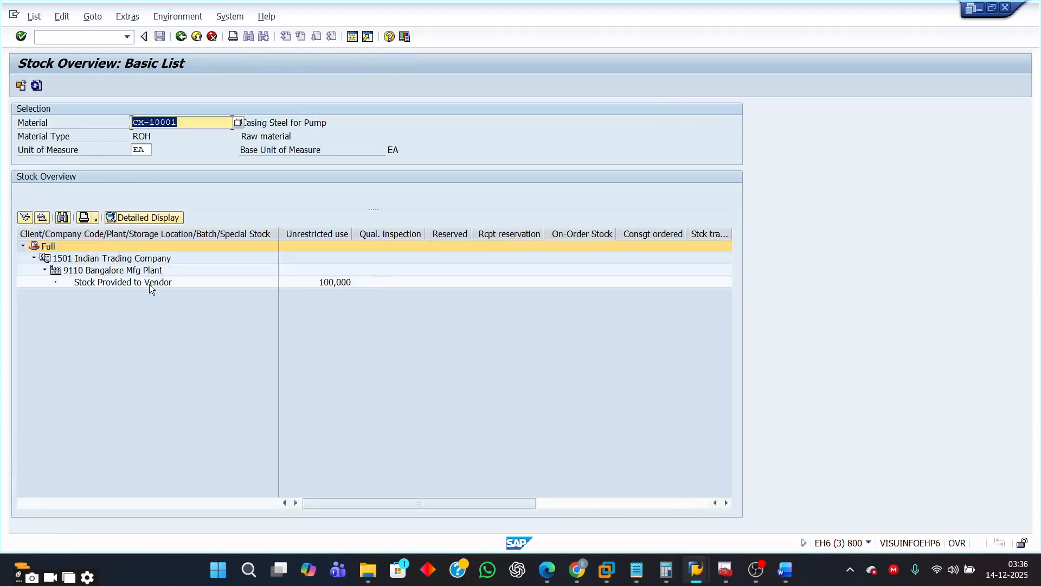
- Inspect CM-10001's stock provided to vendor and return to the SAP Easy Access menu
left_click(136, 283)
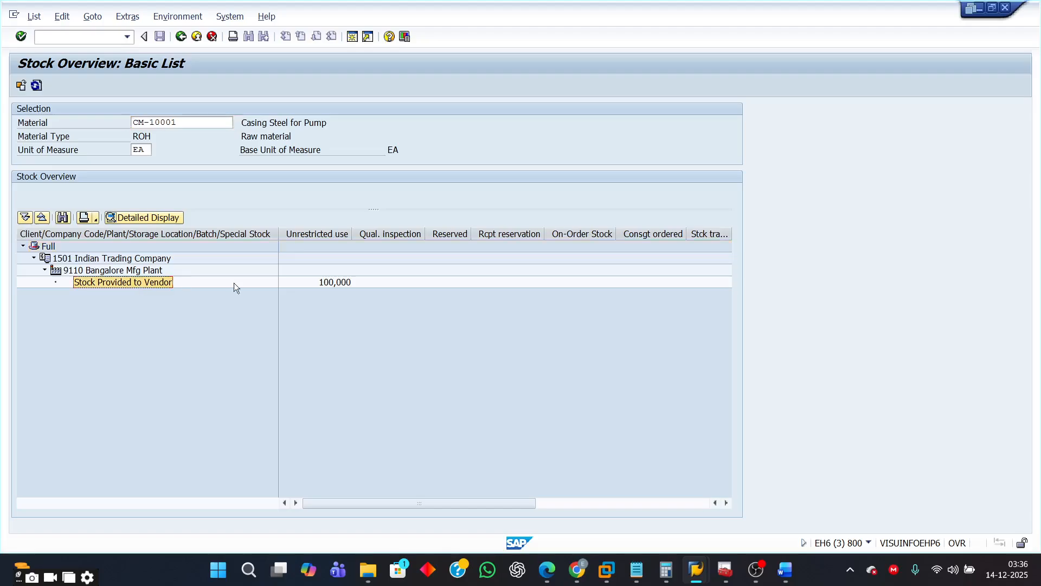
left_click(338, 281)
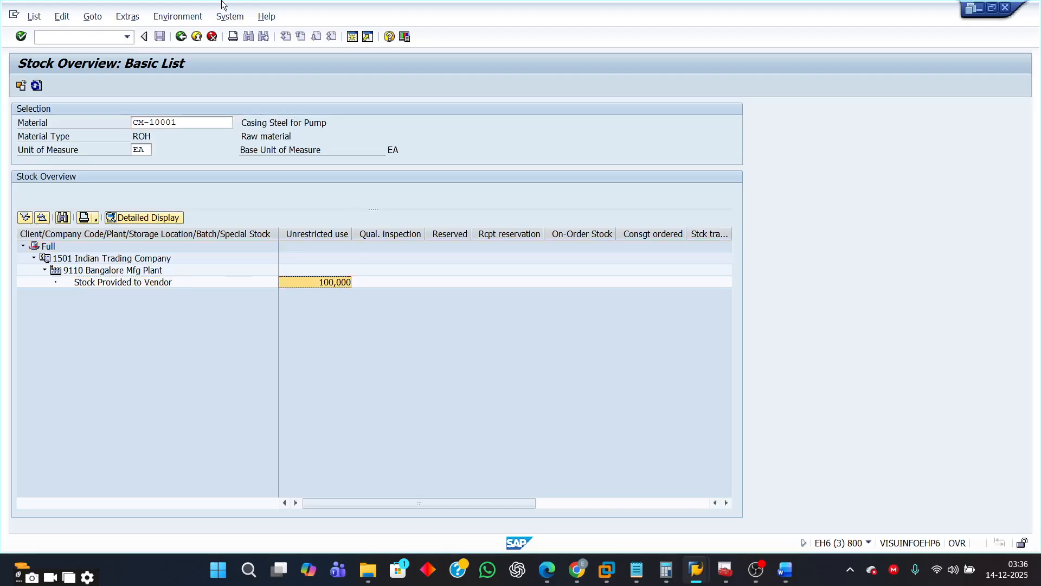
left_click(181, 37)
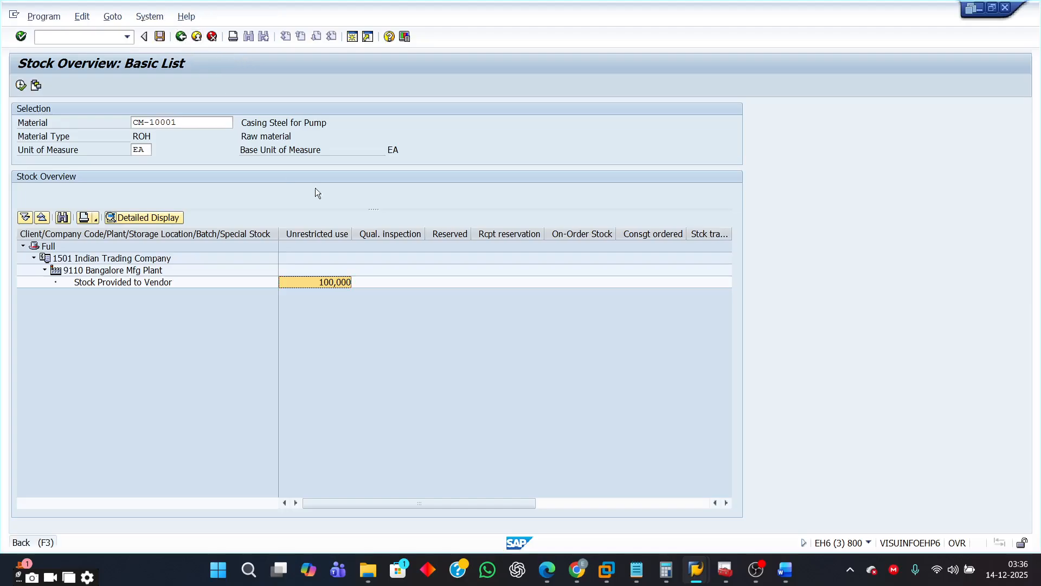
left_click(180, 37)
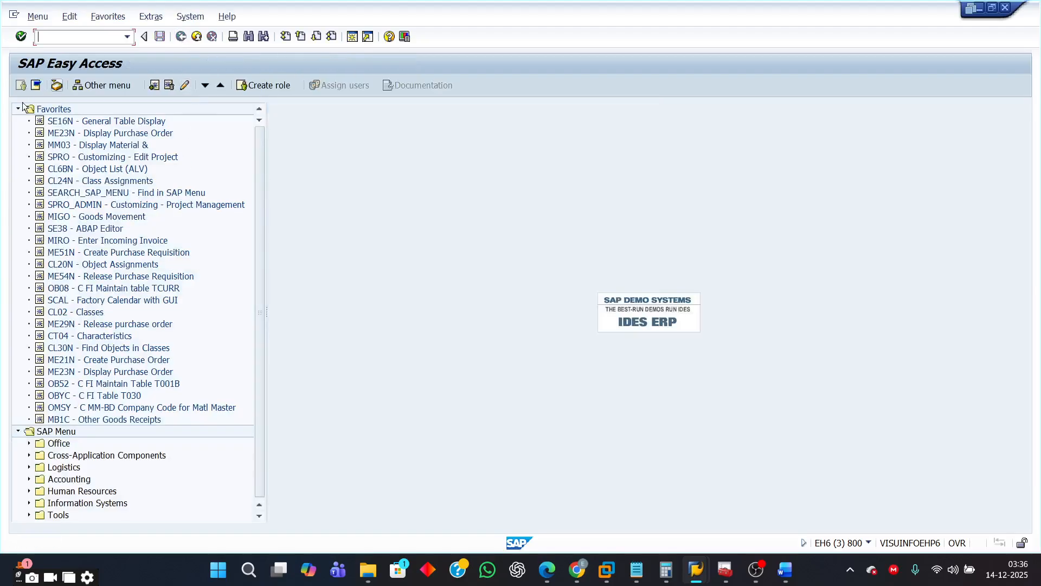
- Browse the SAP menu to Purchasing's purchase order reporting and open transaction ME2O – SC Stocks per Vendor
left_click(17, 110)
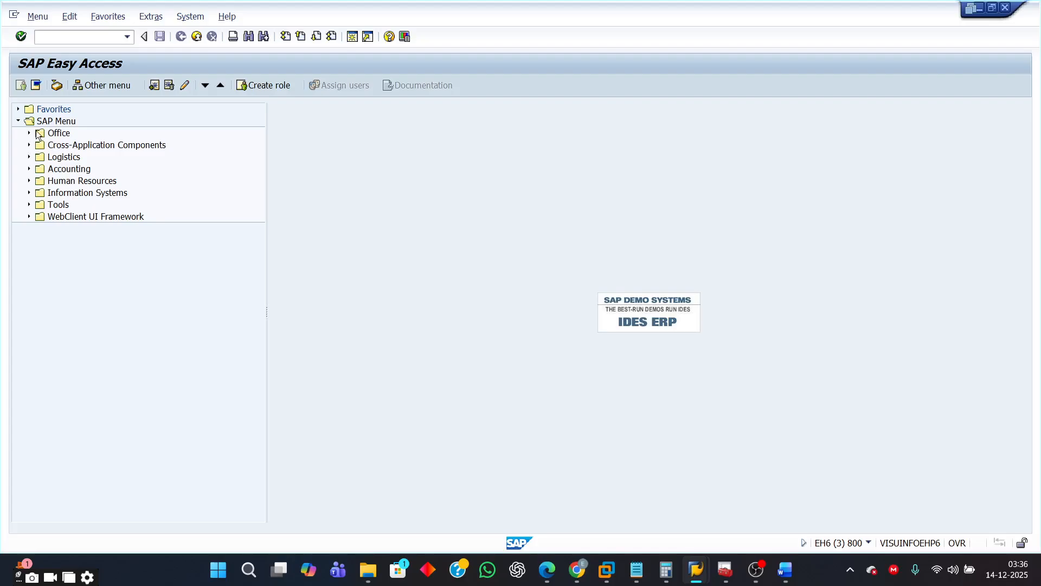
left_click(29, 157)
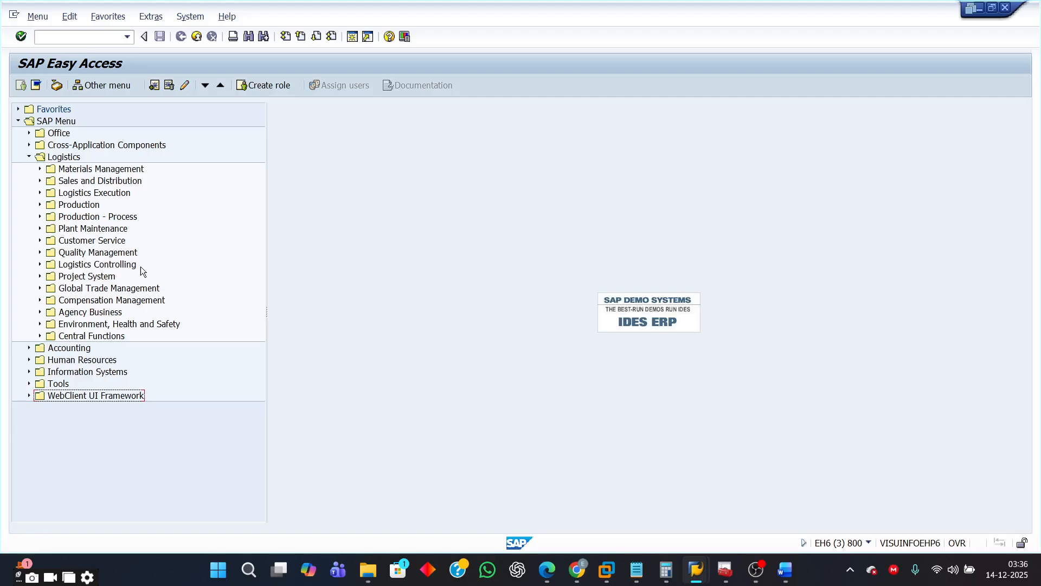
left_click(425, 234)
mouse_move(697, 570)
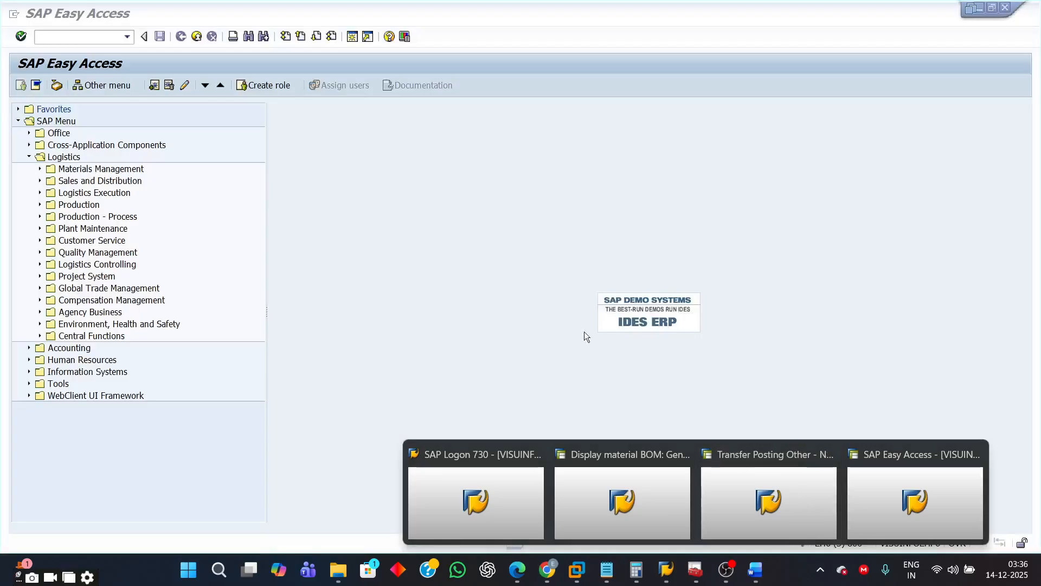
left_click(39, 169)
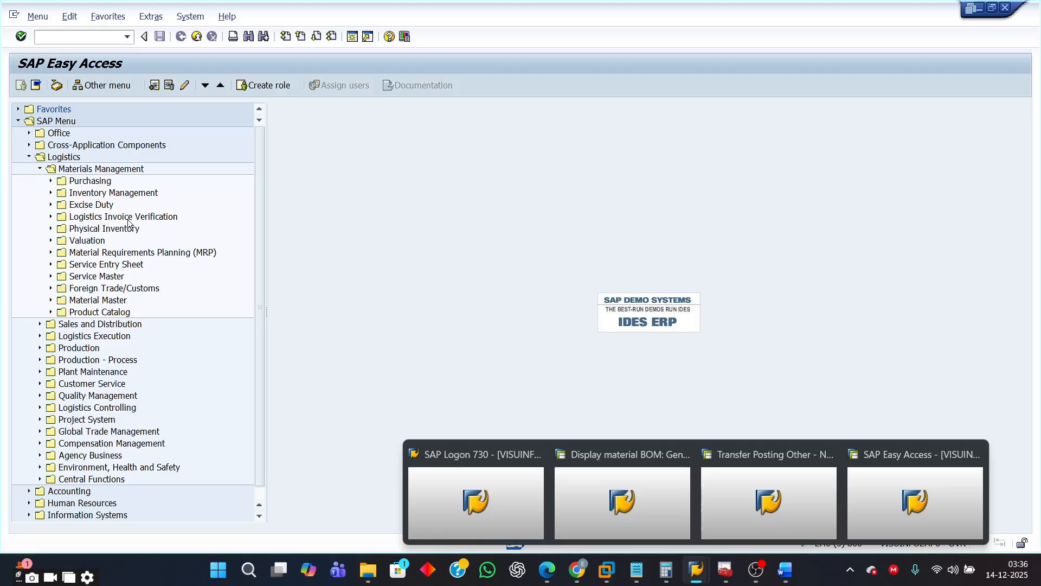
left_click(50, 180)
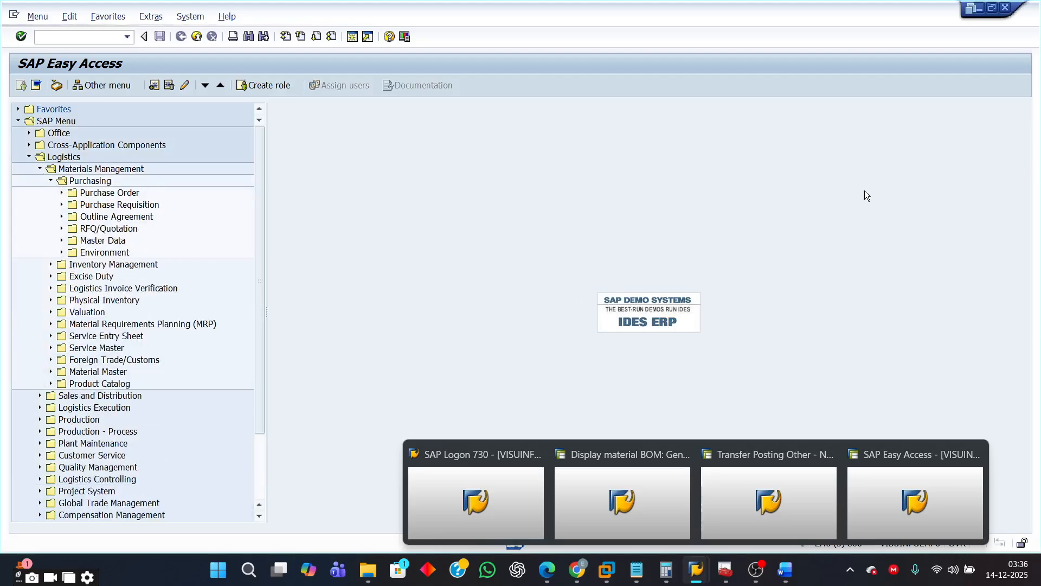
left_click(62, 193)
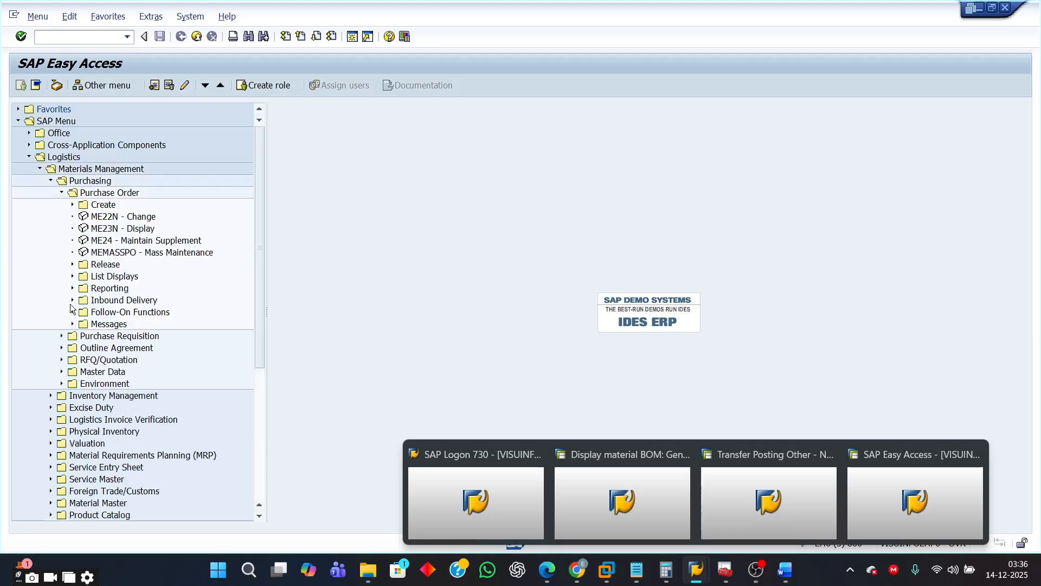
left_click(73, 289)
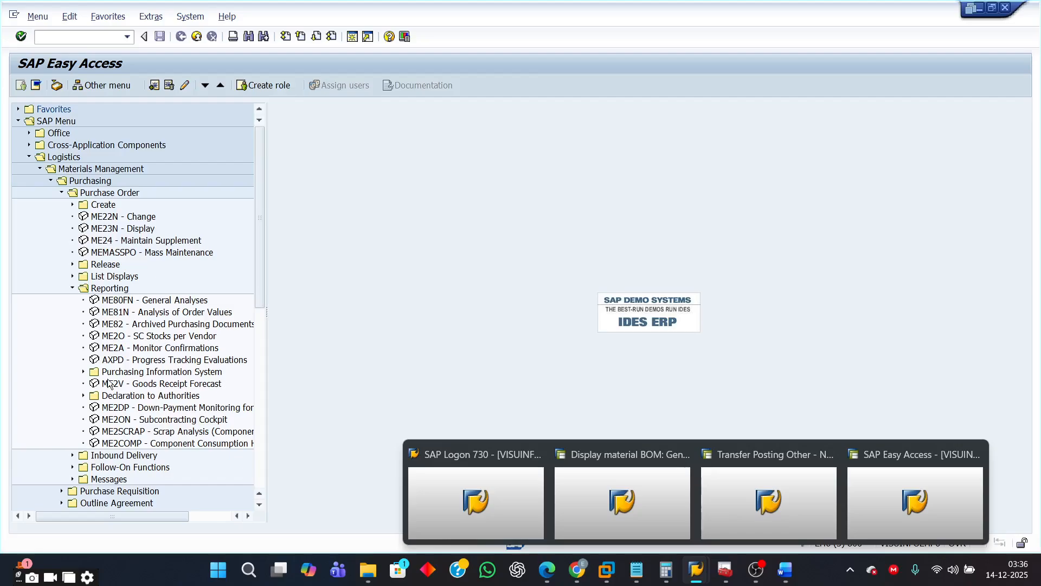
left_click(127, 339)
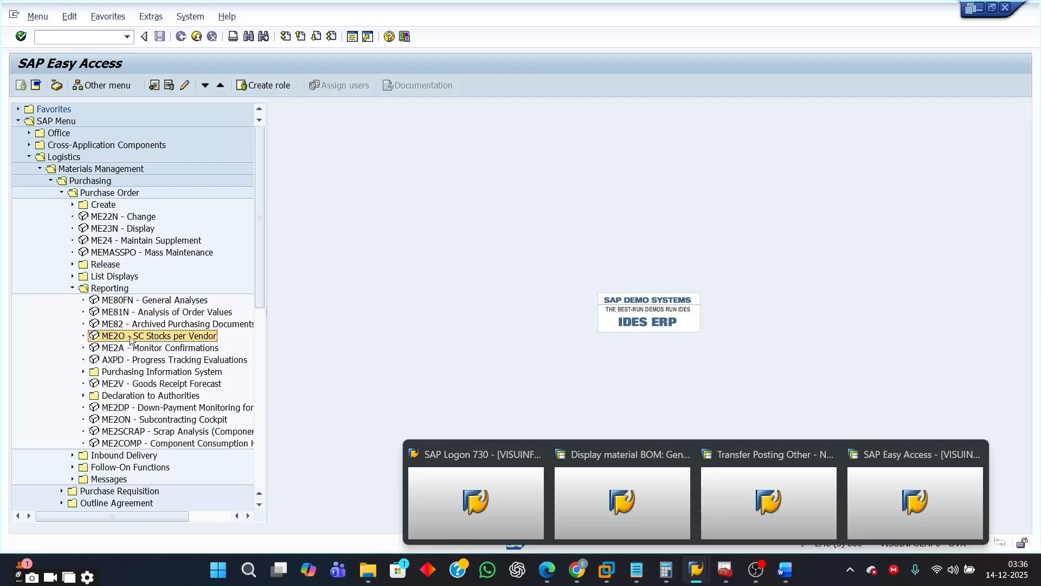
double_click(129, 336)
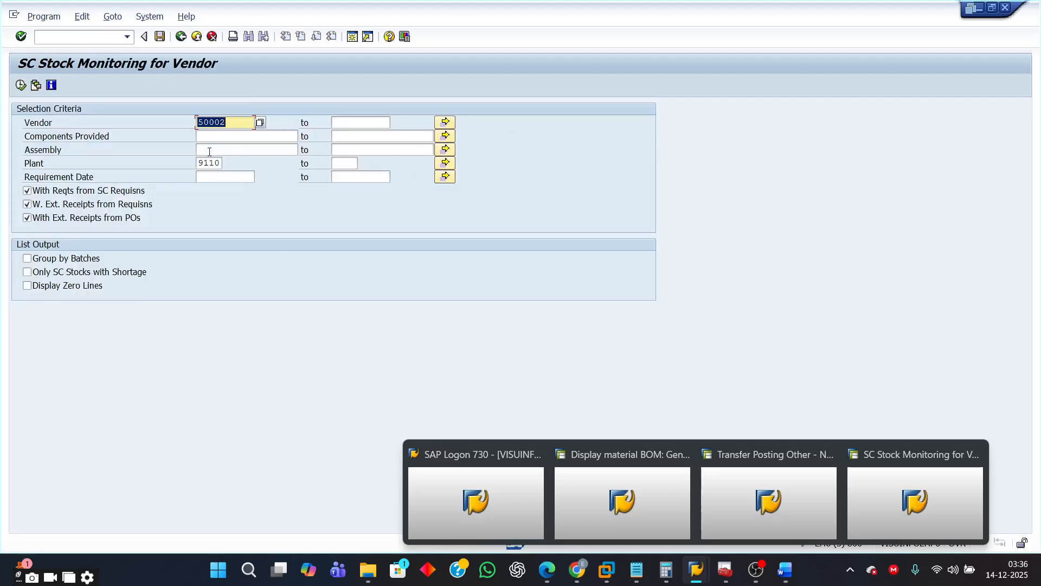
- Run SC stock monitoring for vendor 50005 in plant 9110
type("5000")
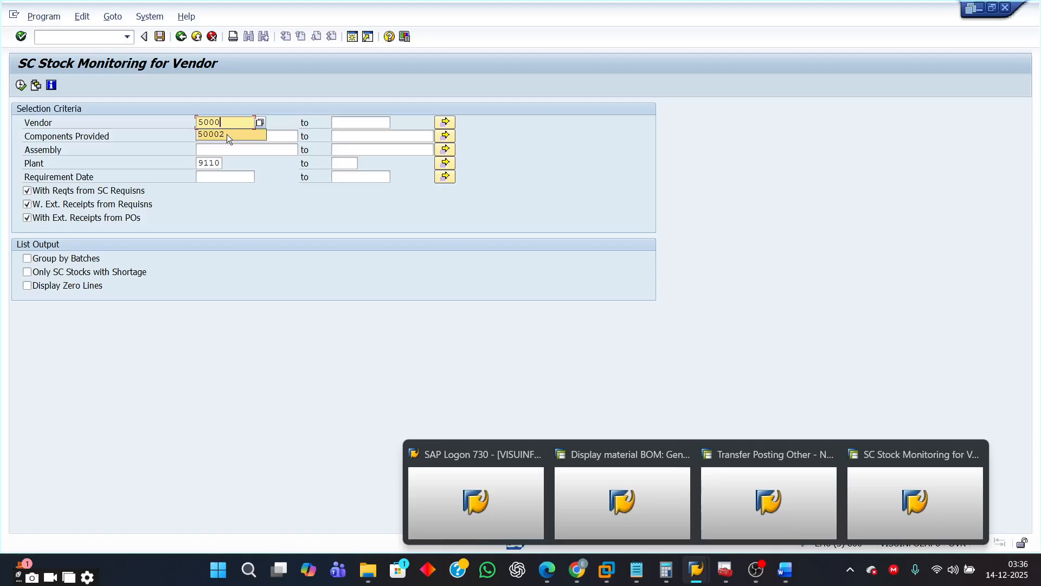
type("5")
left_click(226, 133)
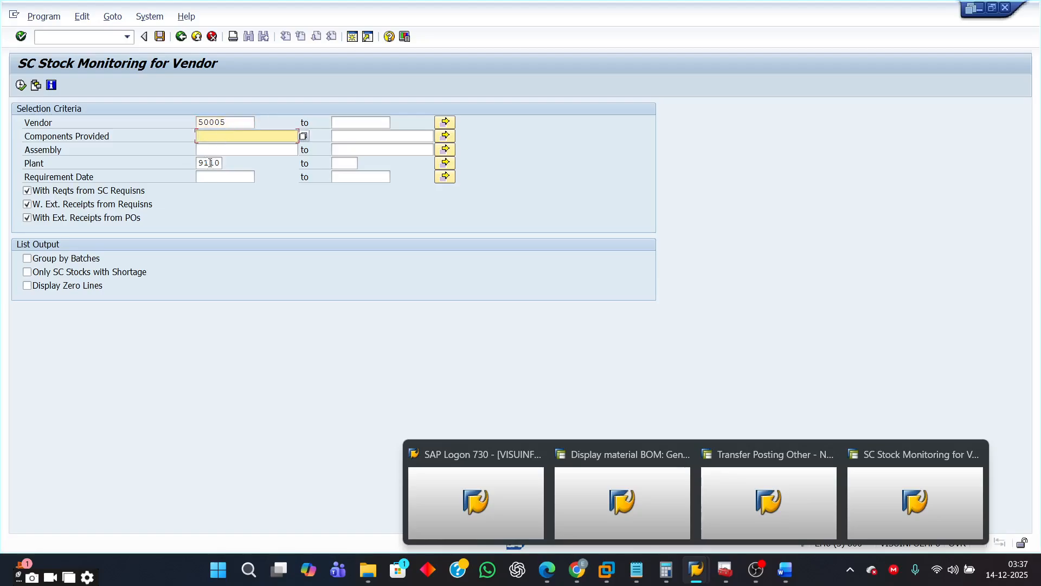
key("Down")
key("Down")
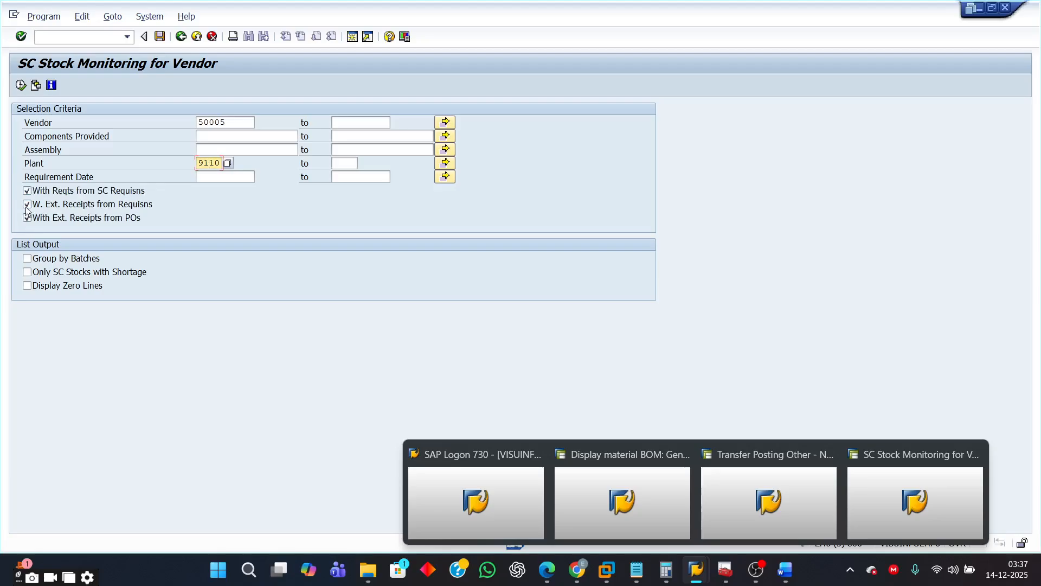
left_click(21, 87)
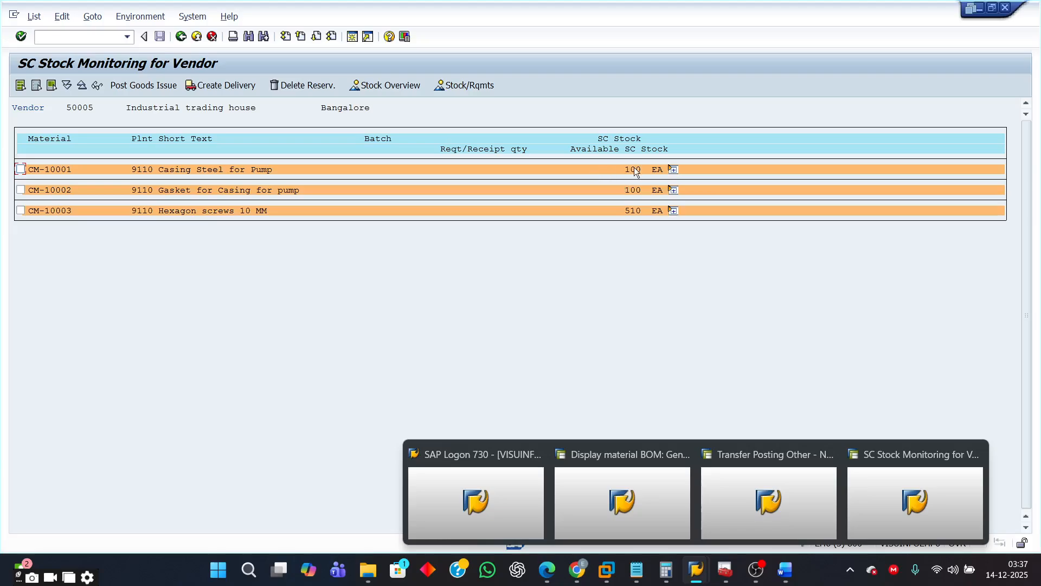
- Expand CM-10001's subcontracting stock details, open its stock overview, and return to the vendor stock list
left_click(673, 171)
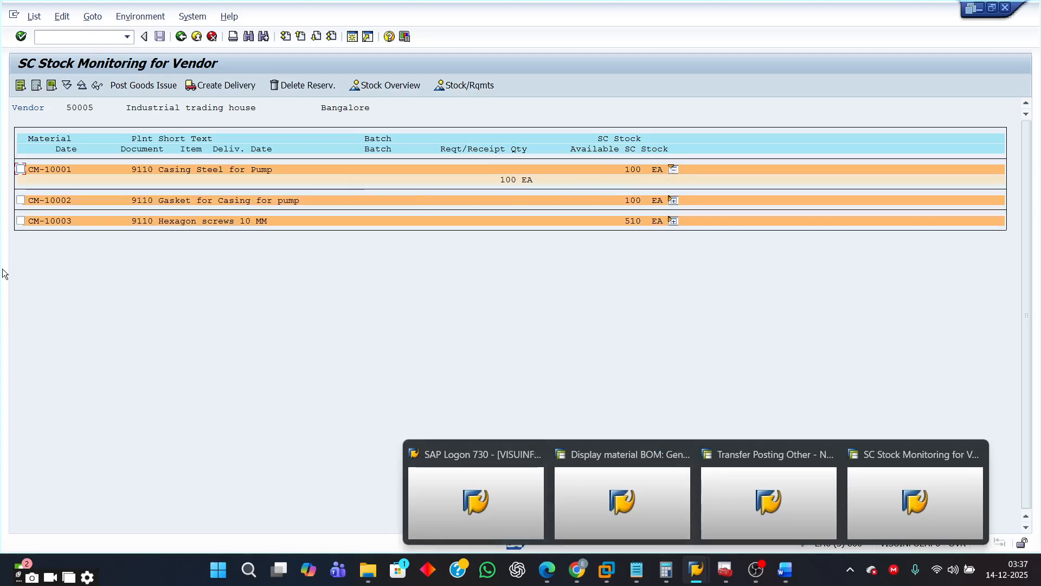
left_click(23, 168)
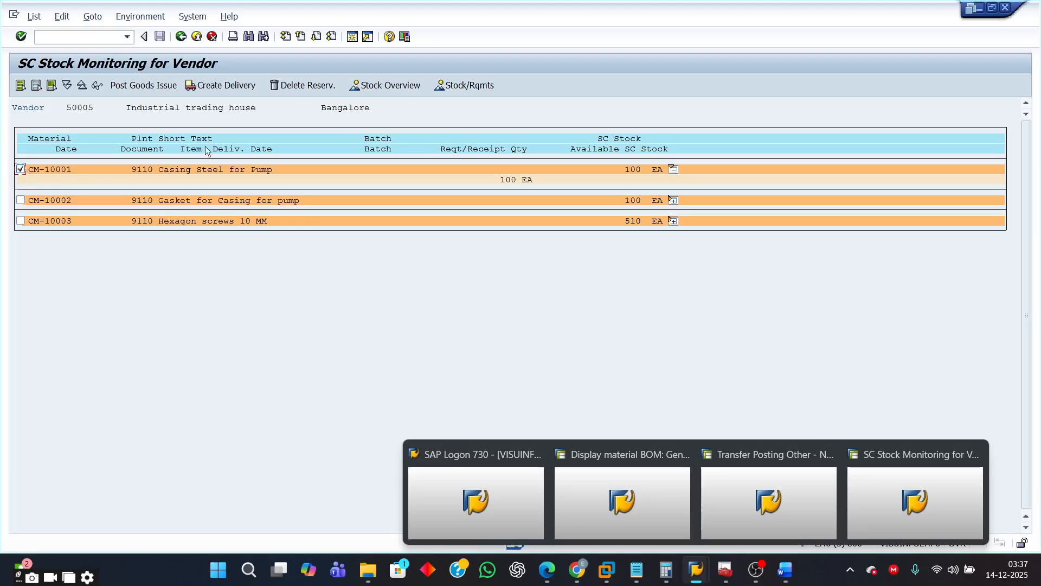
left_click(395, 85)
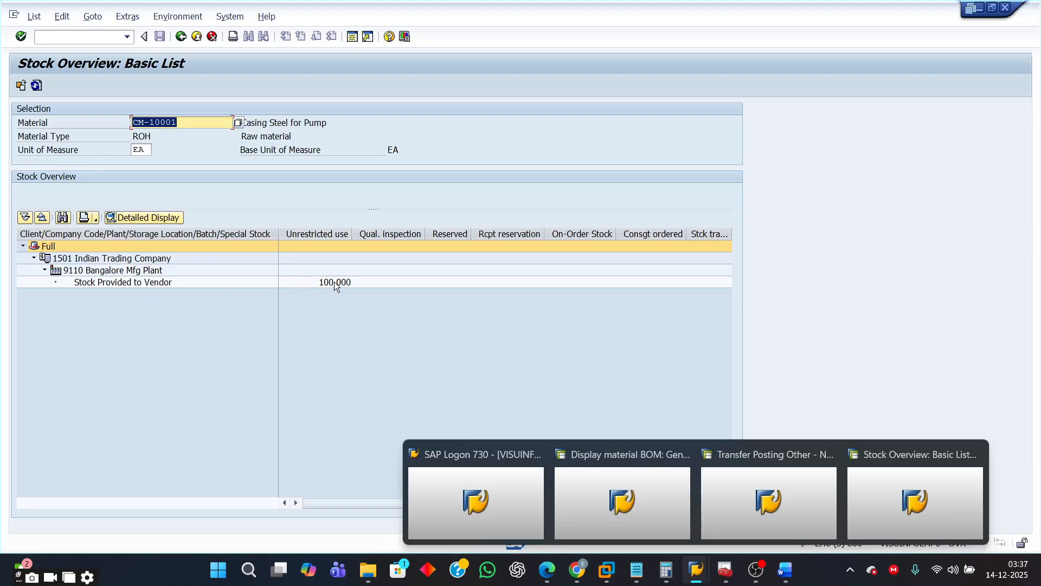
left_click(181, 37)
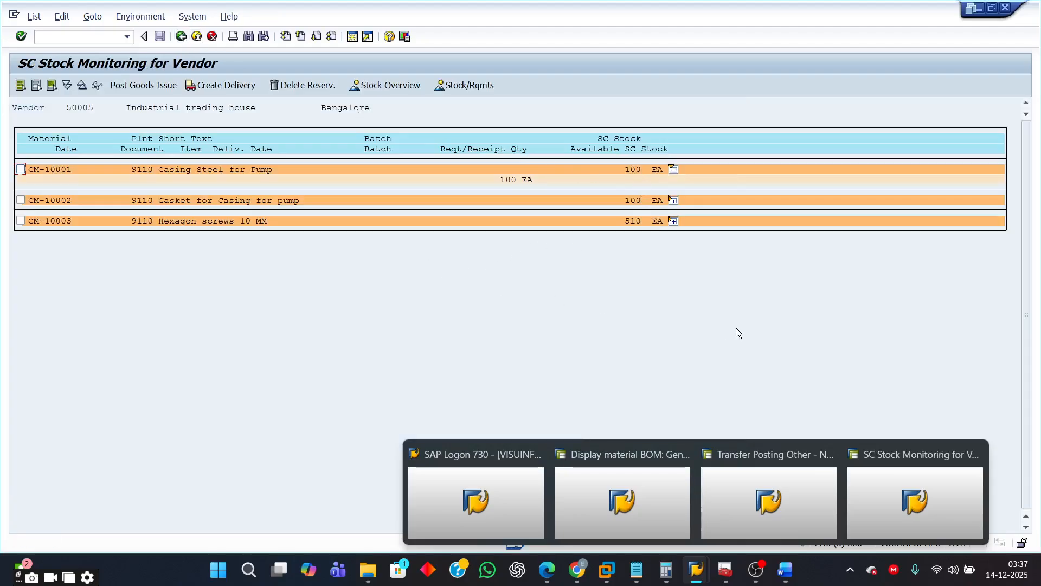
- Switch to Word and read through the Exercise 2 instructions in the document
left_click(786, 570)
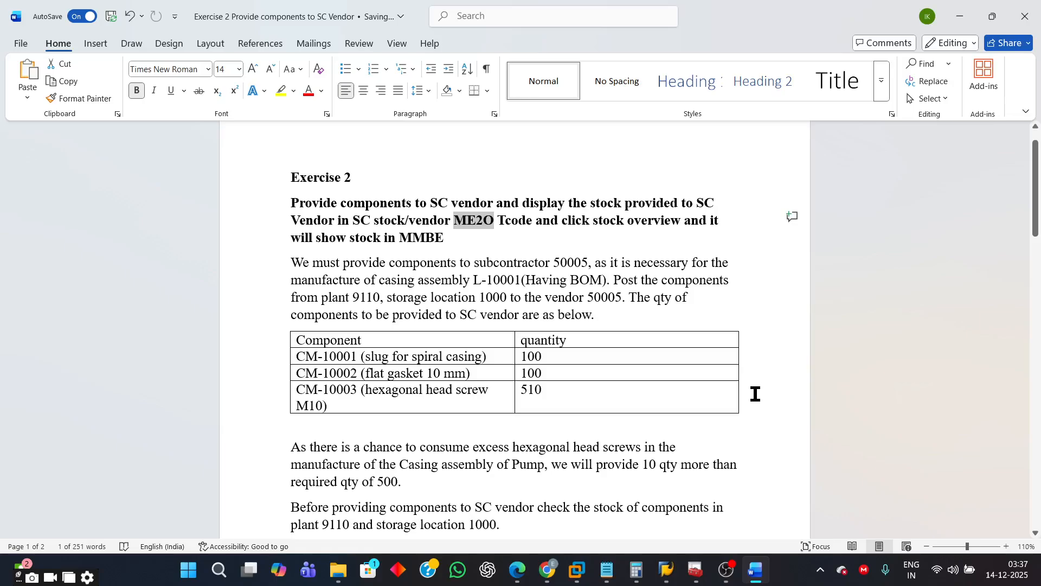
scroll(755, 392, "down", 5)
scroll(756, 395, "down", 3)
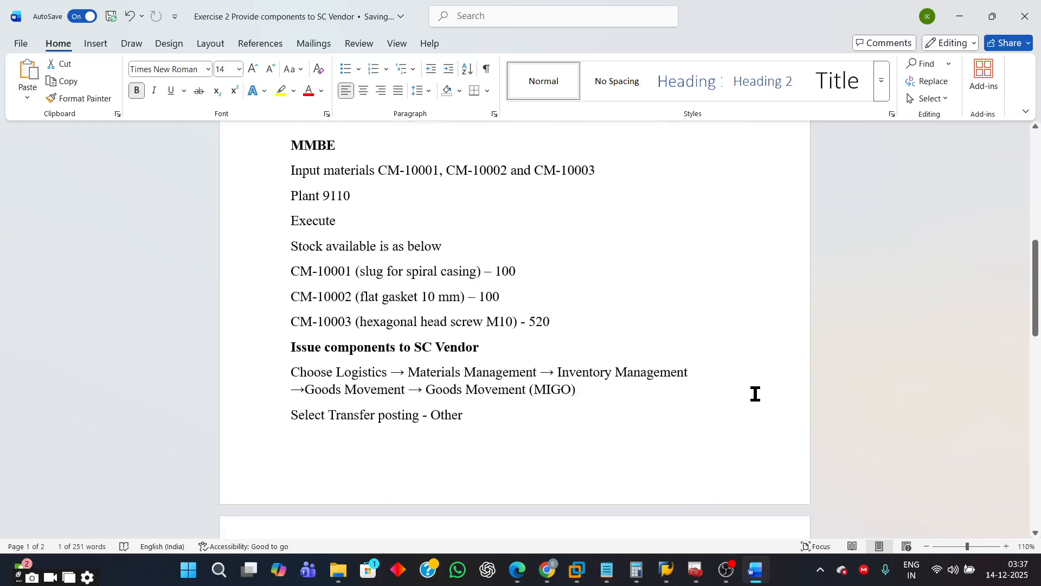
scroll(755, 394, "down", 5)
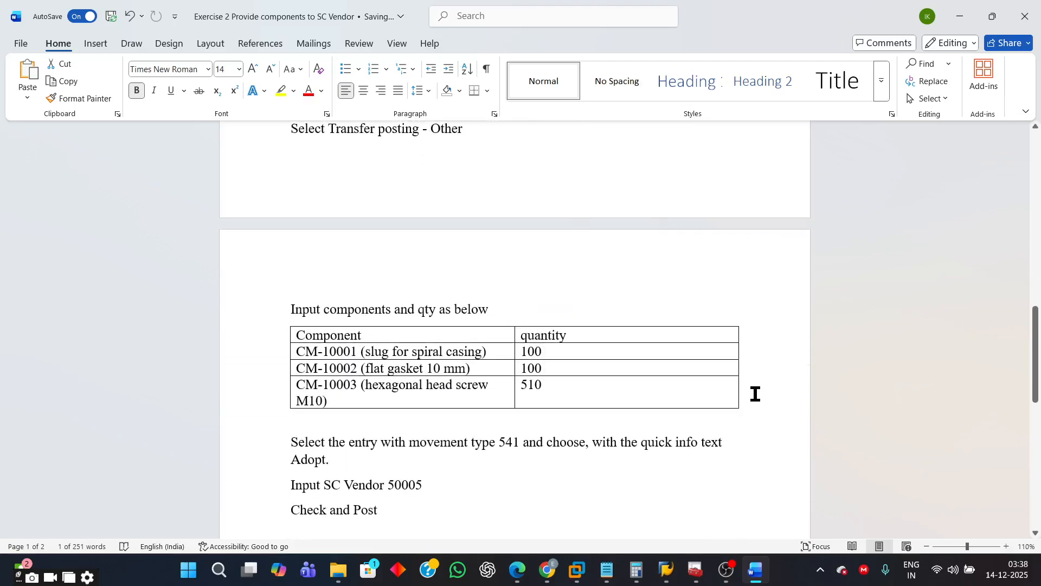